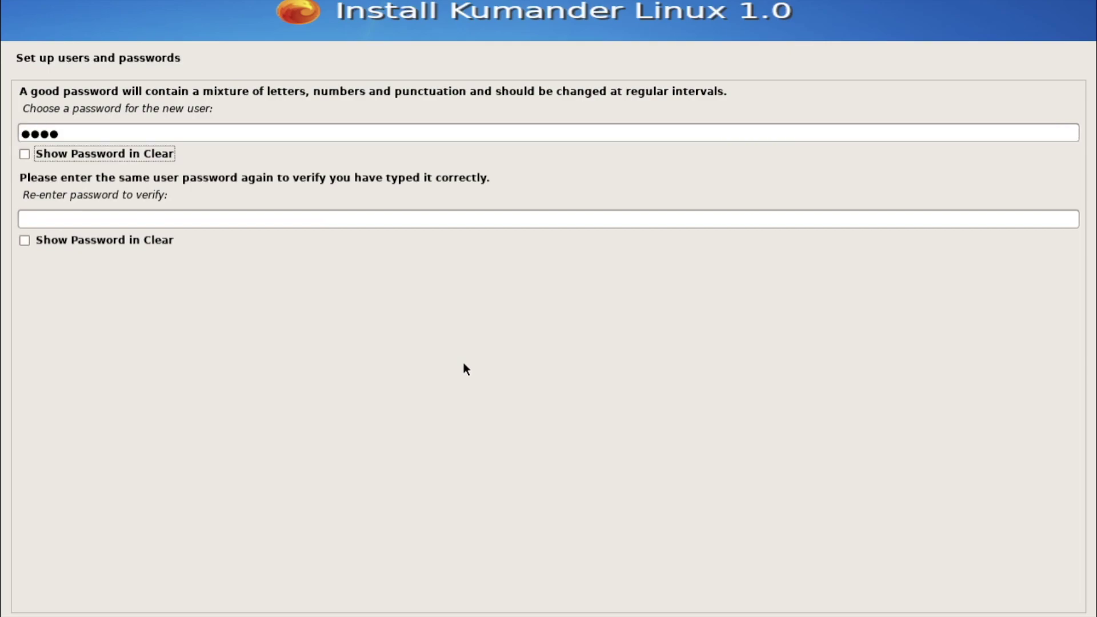
- Enter the new user's password again in the verification field and continue the installation
text(****)
key(Return)
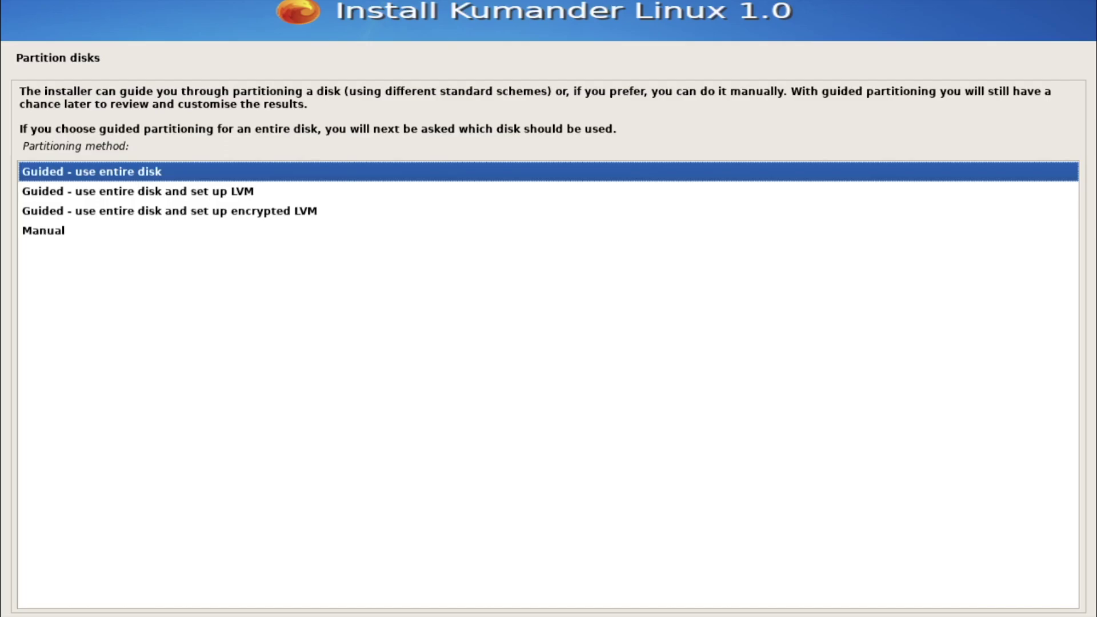
- Partition Virtual disk 1 (vda) with the guided entire-disk method and agree to write the changes to disk
key(Return)
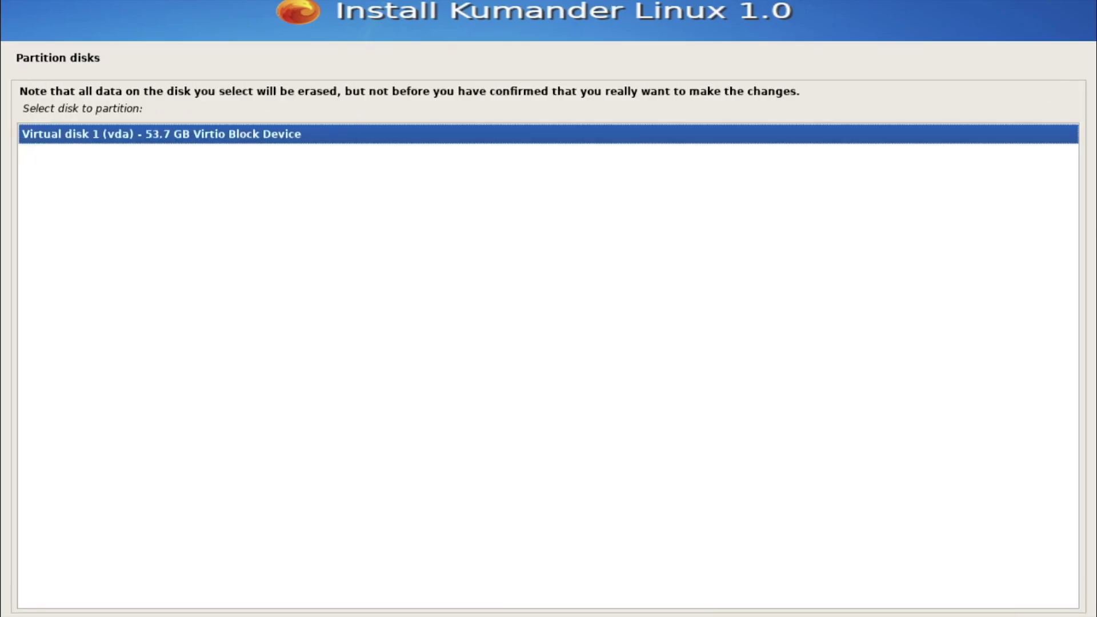
key(Return)
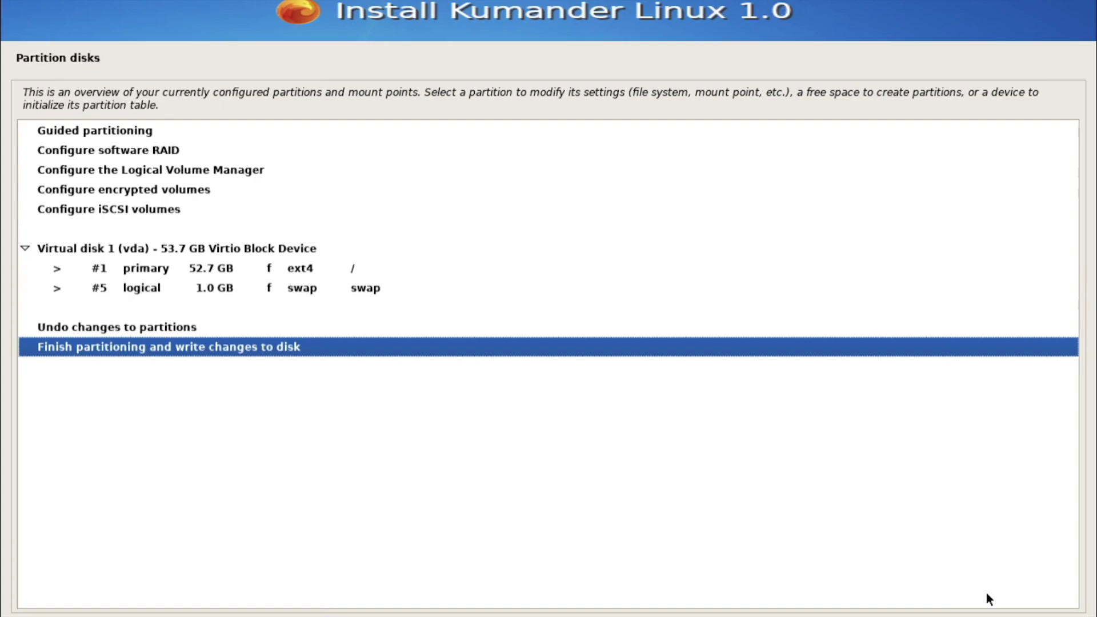
key(Return)
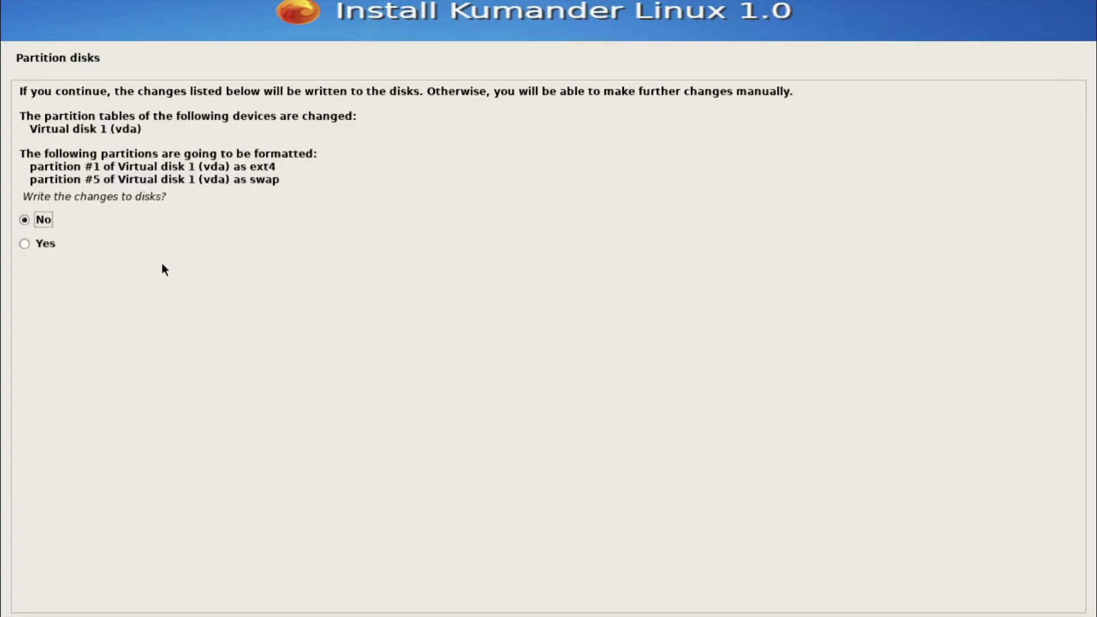
click(46, 244)
key(Return)
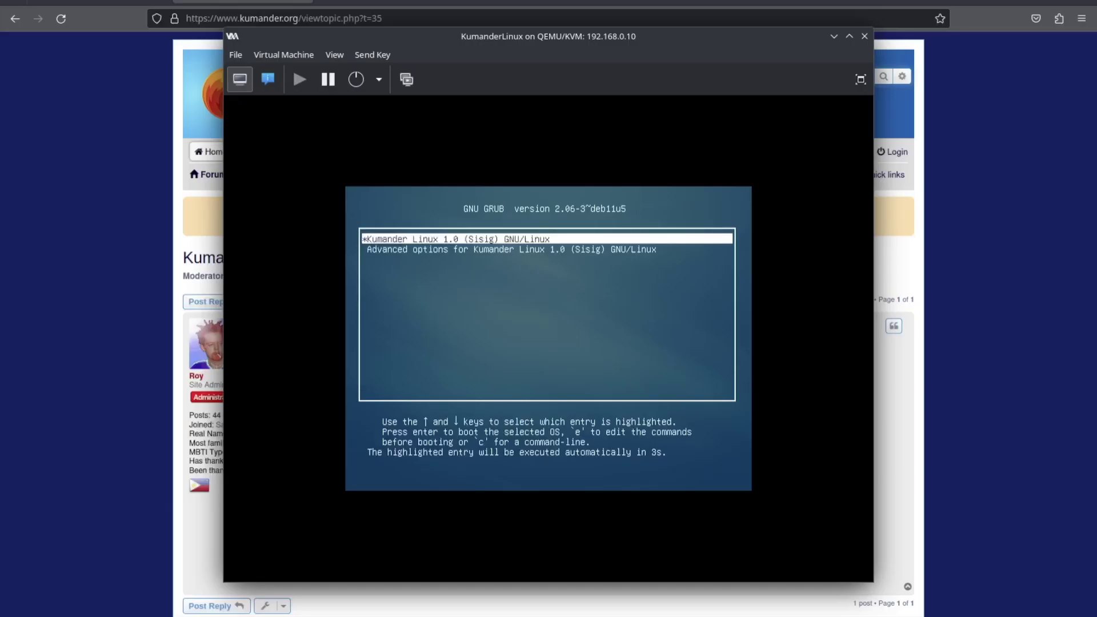
- Release the pointer from the KumanderLinux virtual machine and switch its display to full screen
click(552, 259)
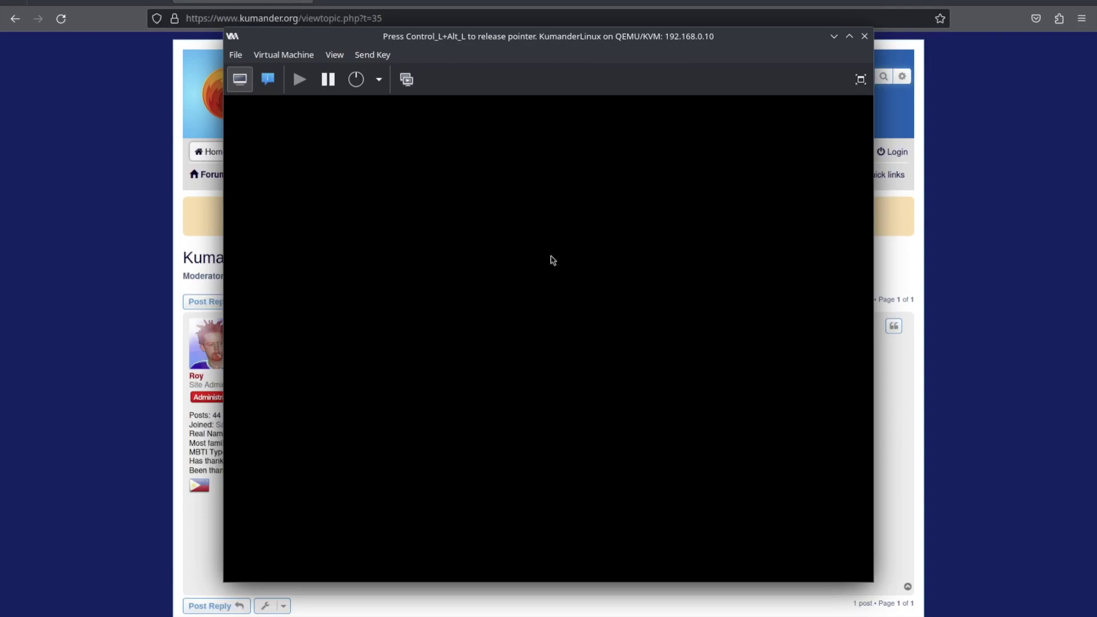
key(ctrl+alt)
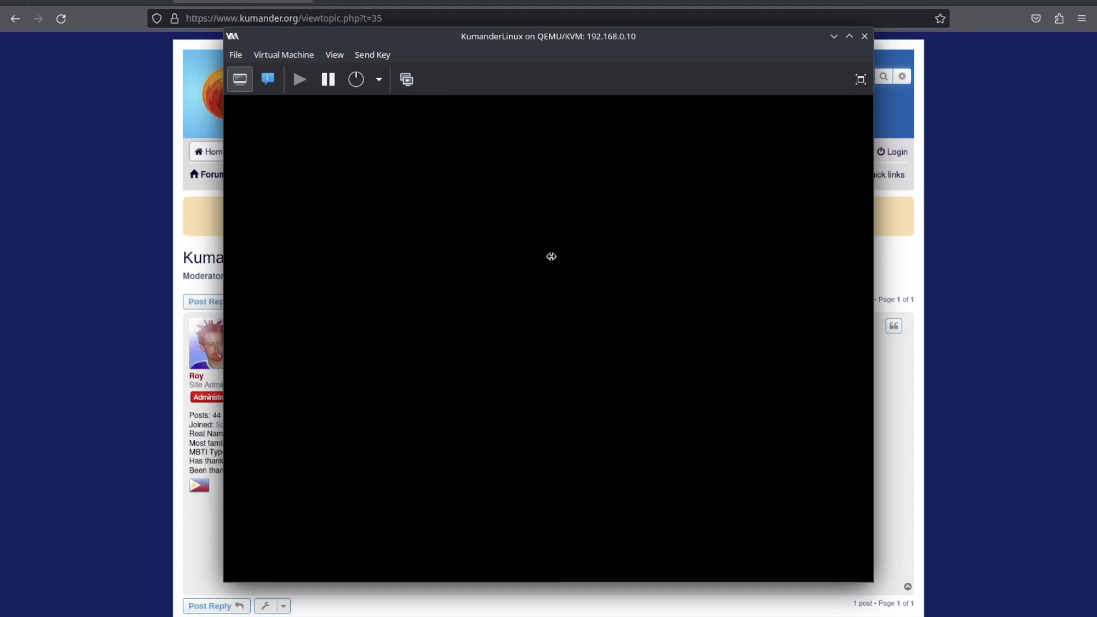
click(860, 79)
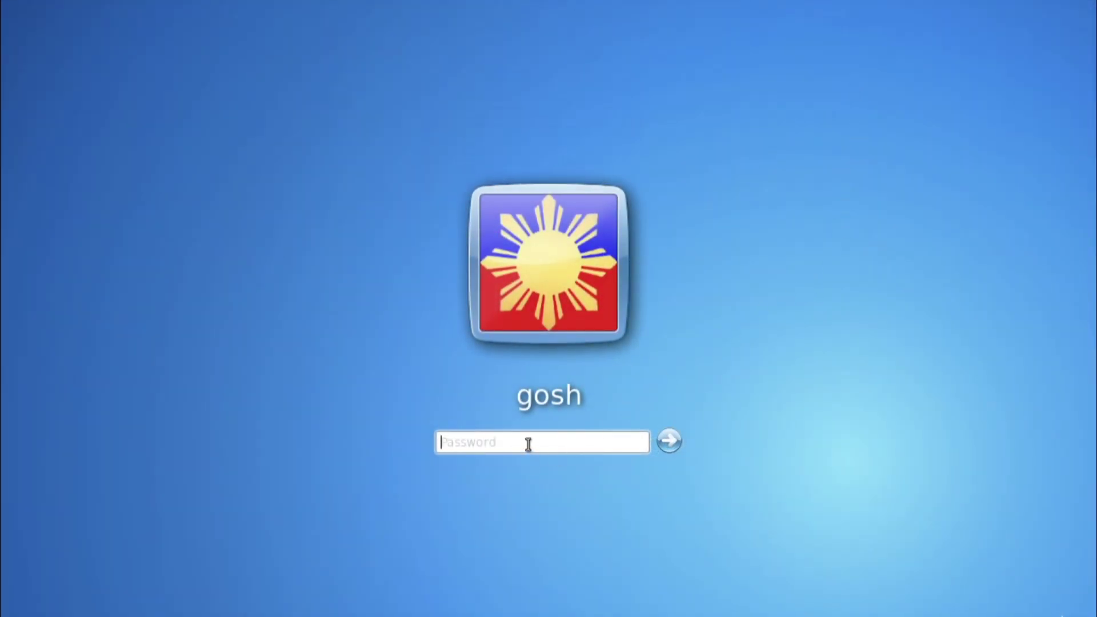
- Log in to the installed system with the user's account password
click(529, 444)
text(****)
key(Return)
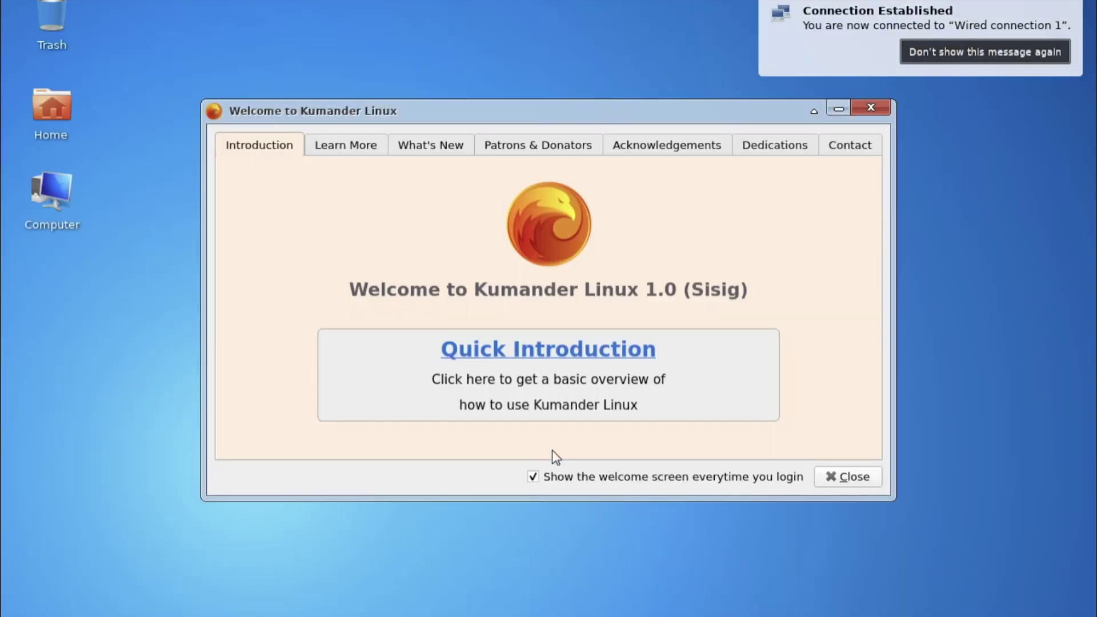
- Play the Quick Introduction video from the welcome screen, leave its full-screen view and minimize the VLC window
click(520, 364)
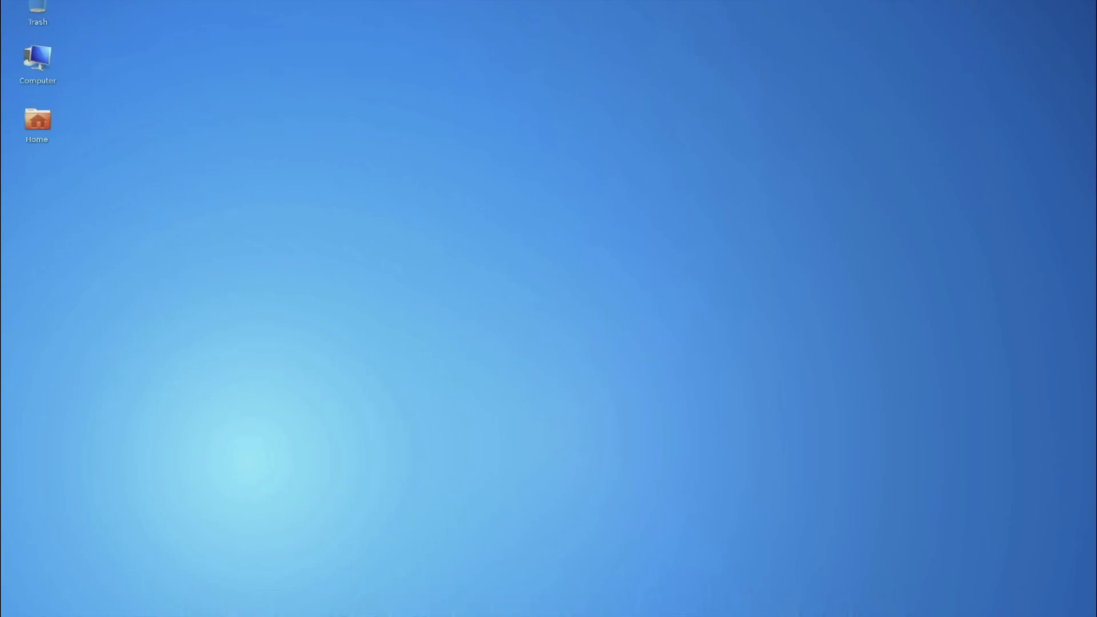
mouse_move(507, 414)
double_click(401, 474)
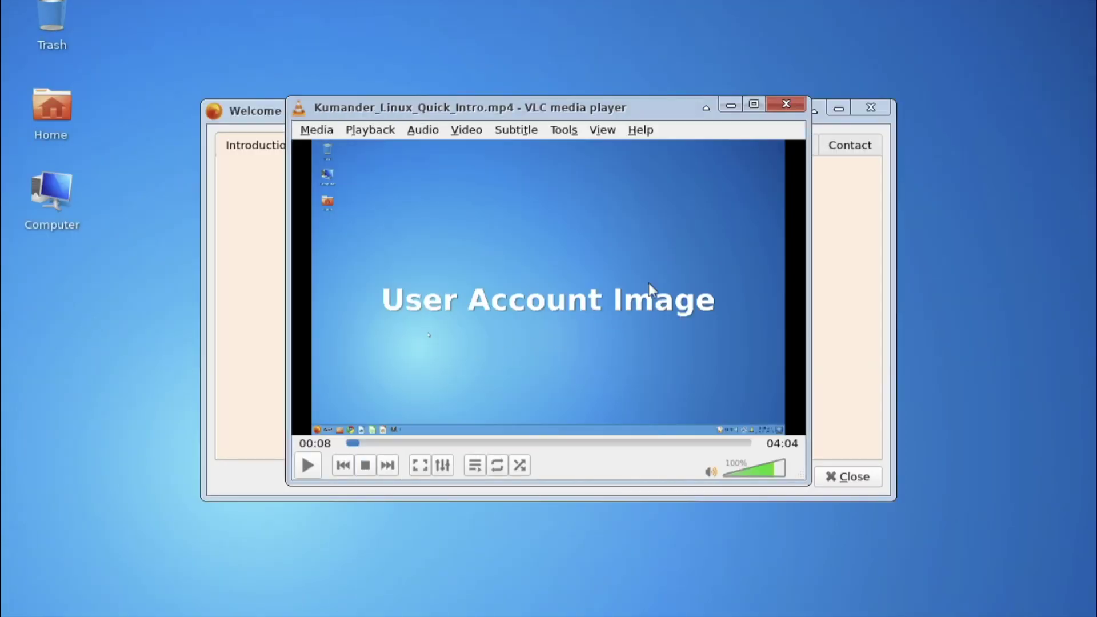
click(731, 105)
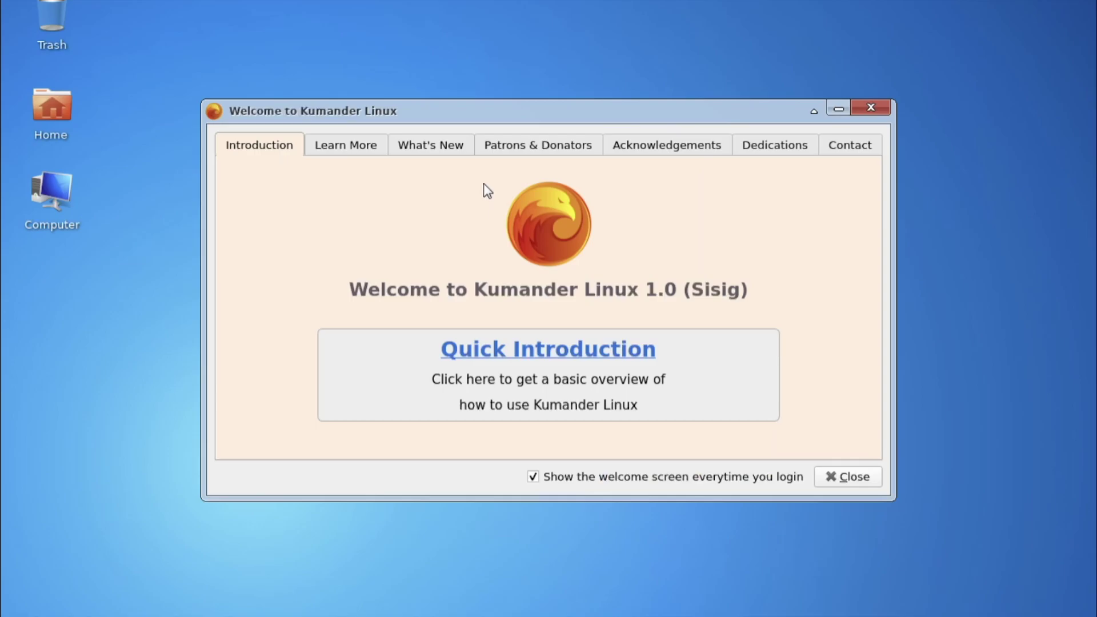
- Look through the Learn More page of the welcome screen, including LibreOffice and Bottles, and decline installing Bottles
click(349, 150)
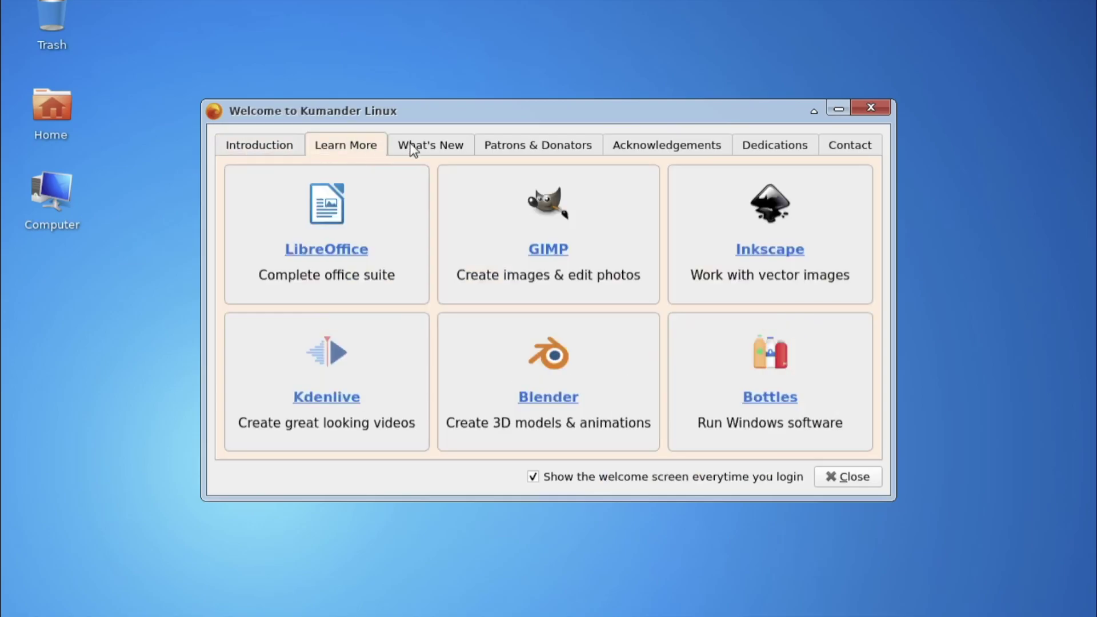
click(409, 146)
click(367, 147)
click(327, 251)
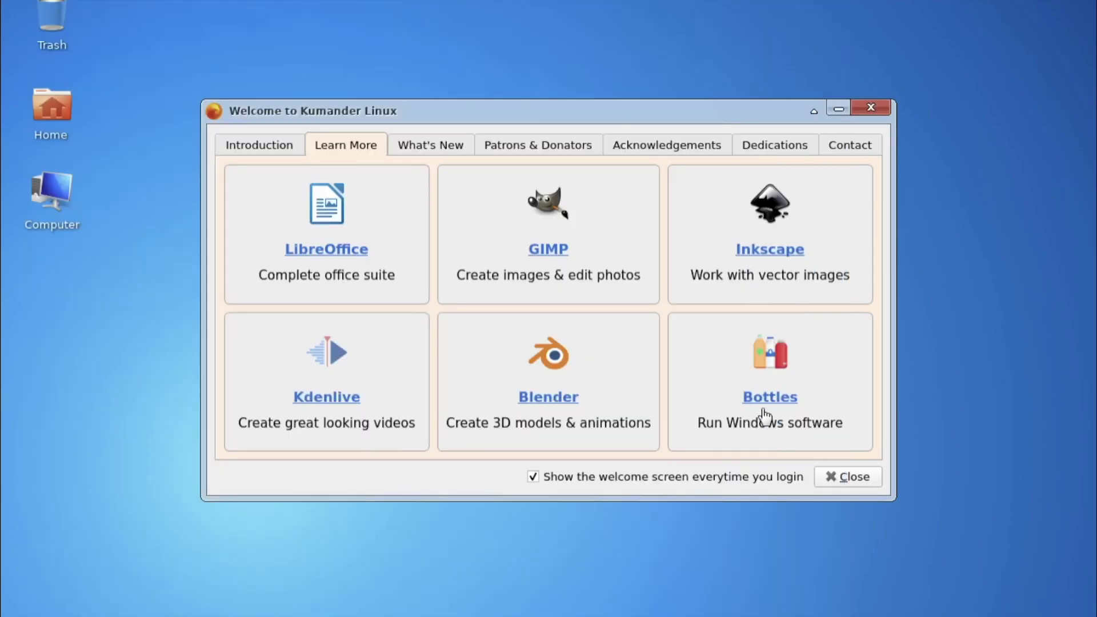
click(760, 400)
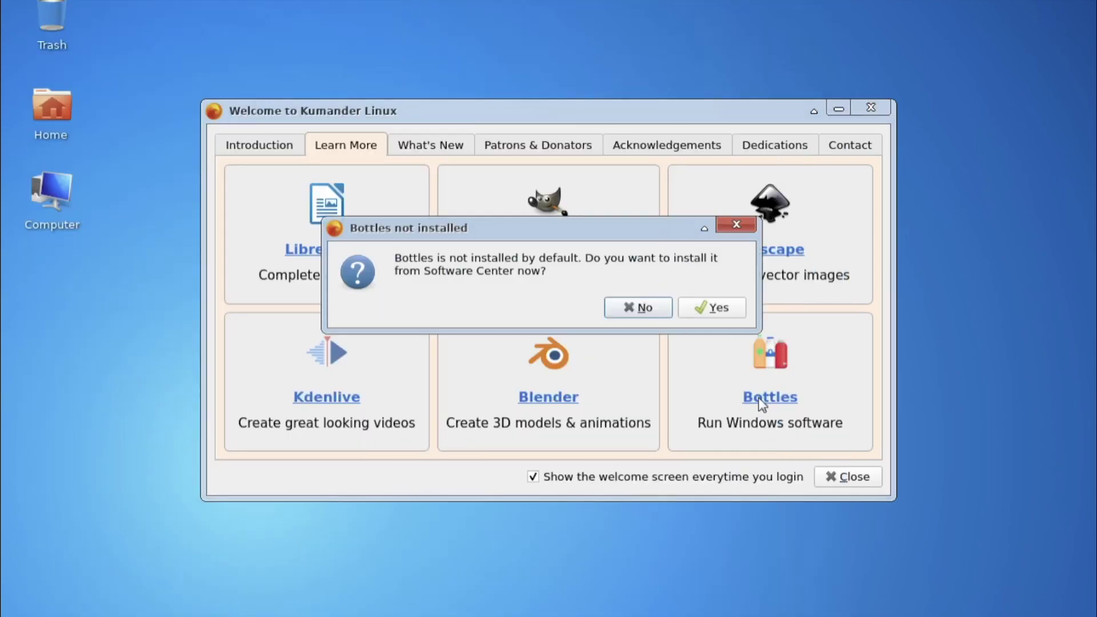
click(646, 308)
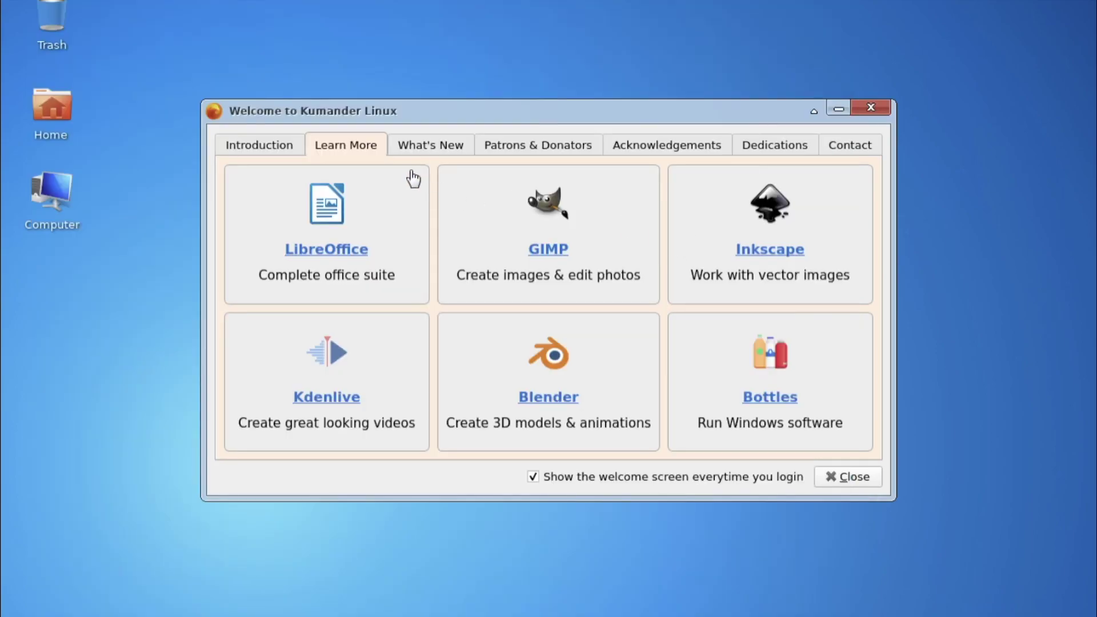
- Review the What's New, Patrons & Donators, Acknowledgements, Dedications and Contact pages, and close the welcome screen
click(431, 147)
click(499, 145)
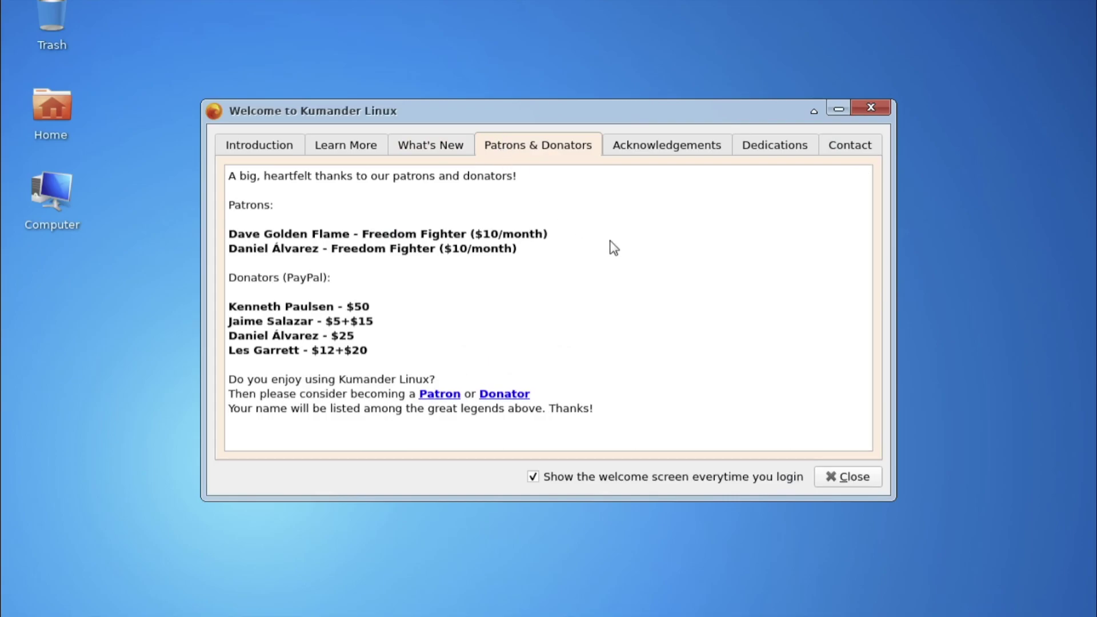
click(658, 150)
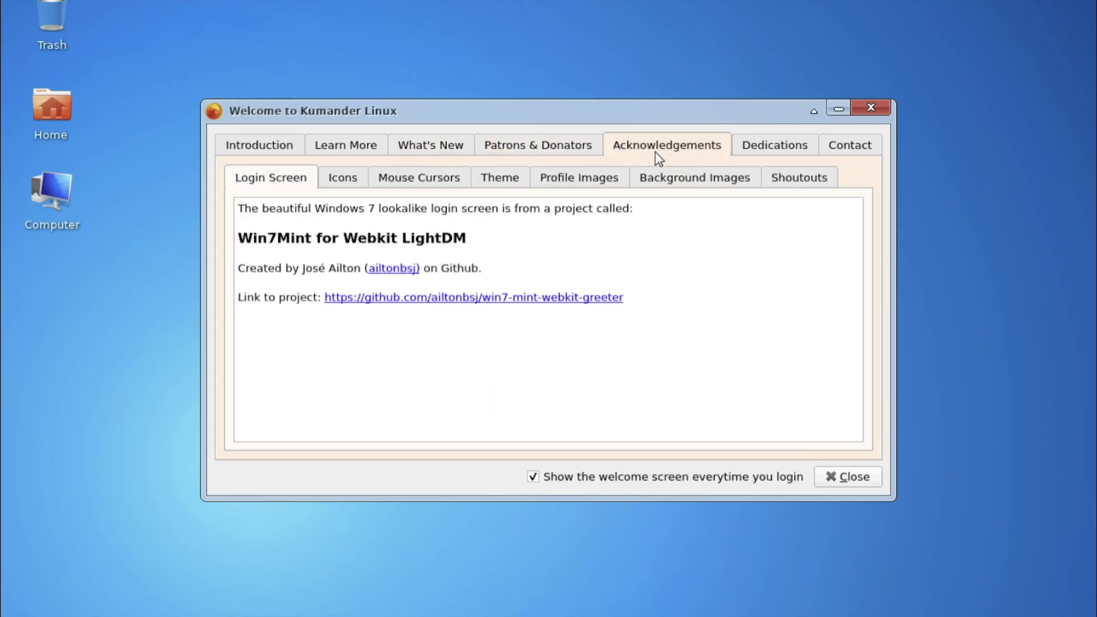
click(752, 151)
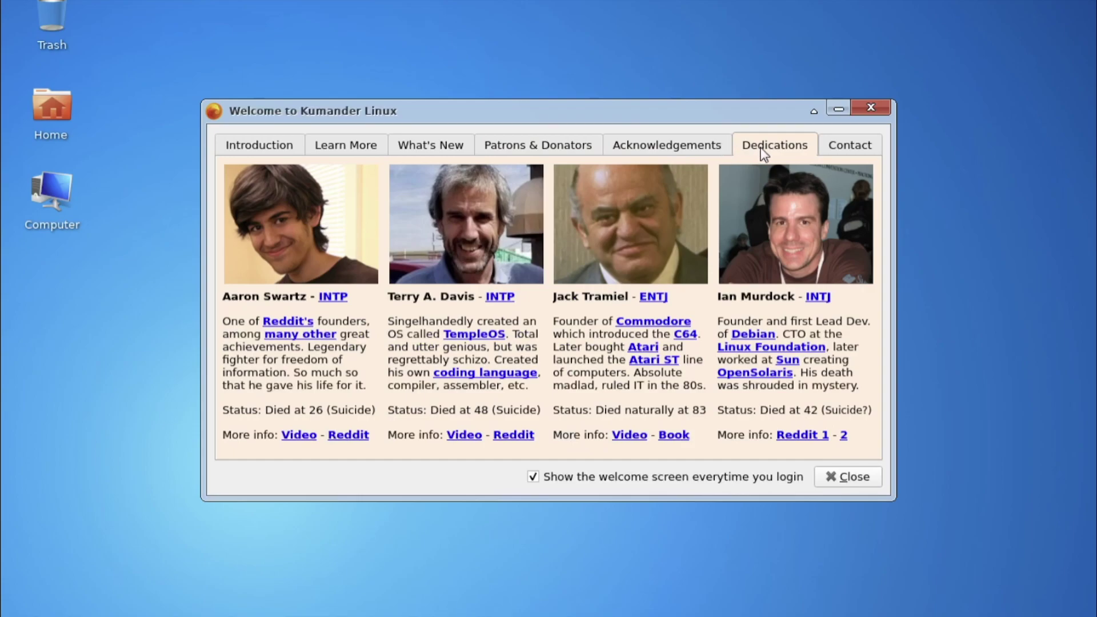
click(847, 149)
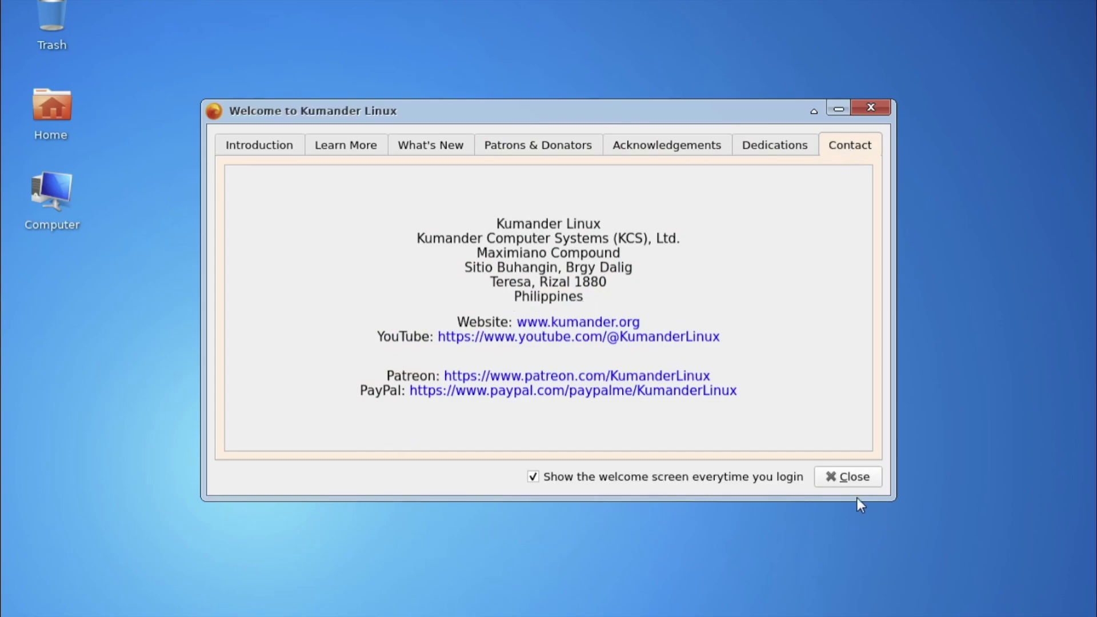
click(859, 475)
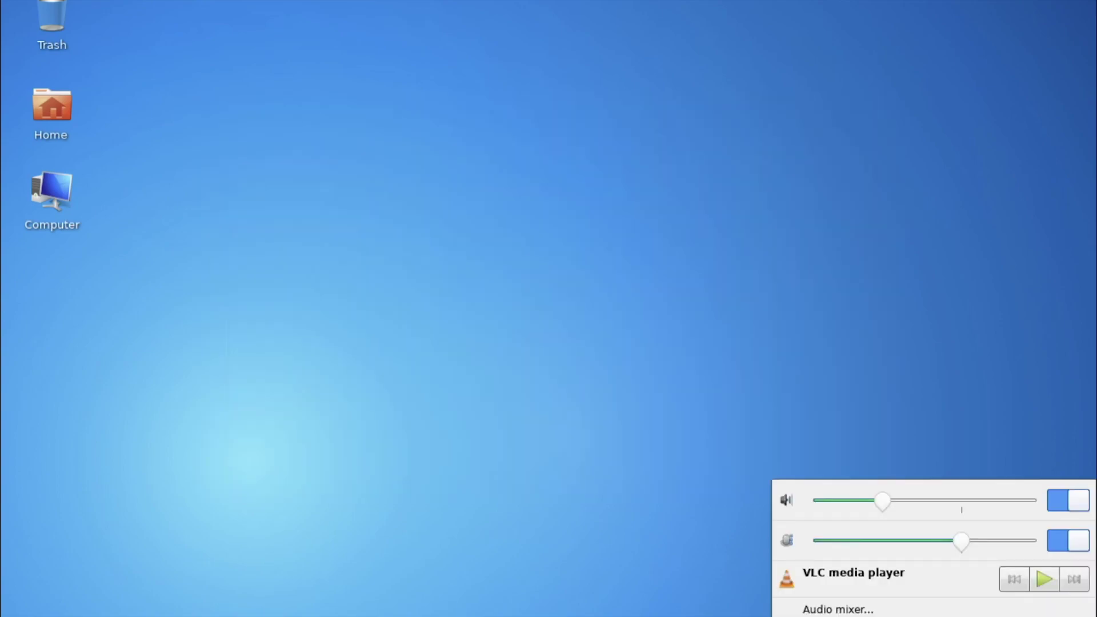
- Open the audio mixer, look at its playback, recording and output device settings, and close it
click(890, 609)
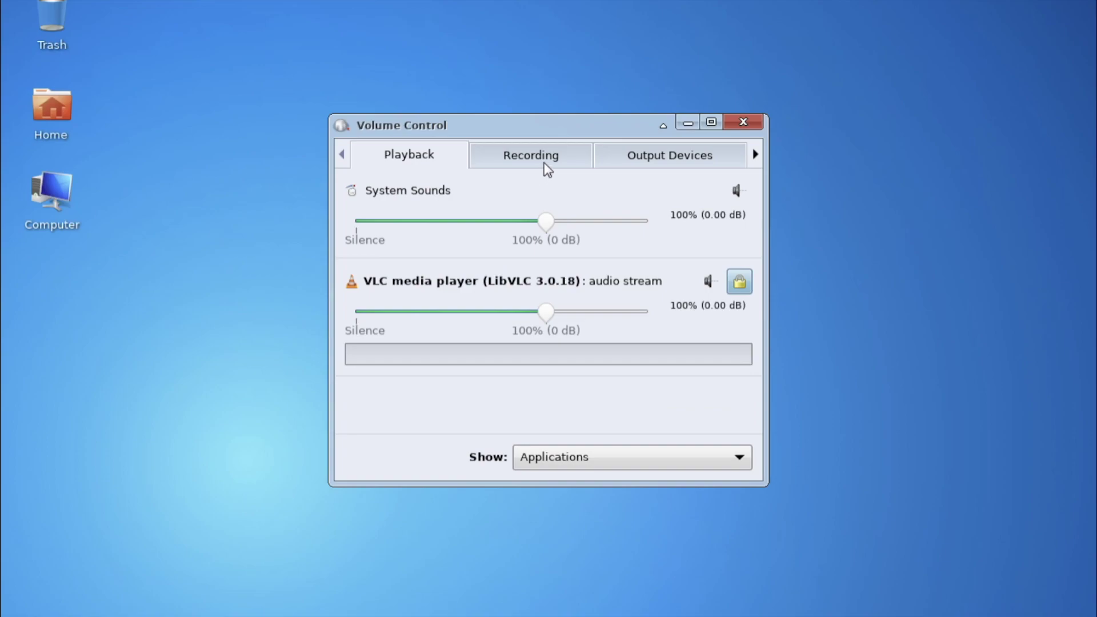
click(540, 166)
click(739, 163)
click(743, 122)
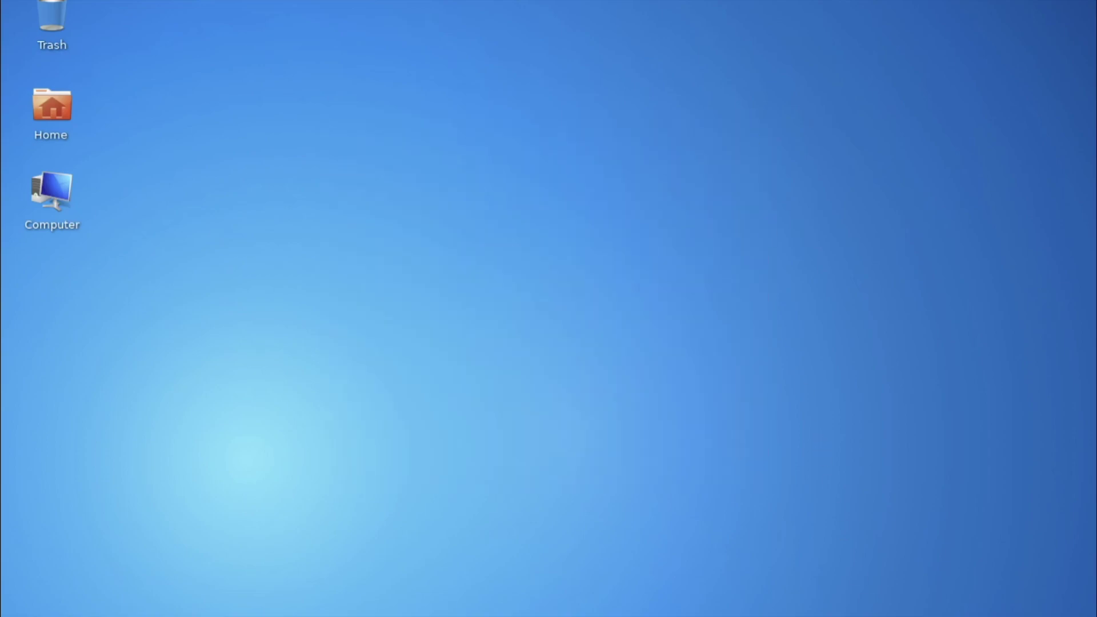
click(608, 389)
- Look at the Internet applications in the start menu and launch Notepad from the favorites
key(super)
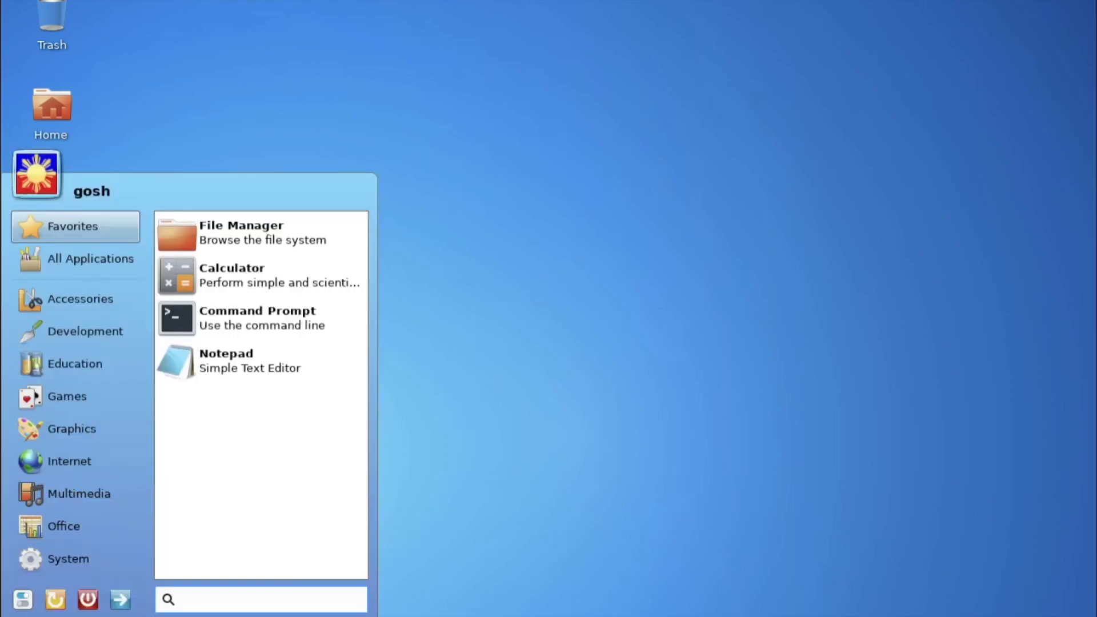
click(86, 463)
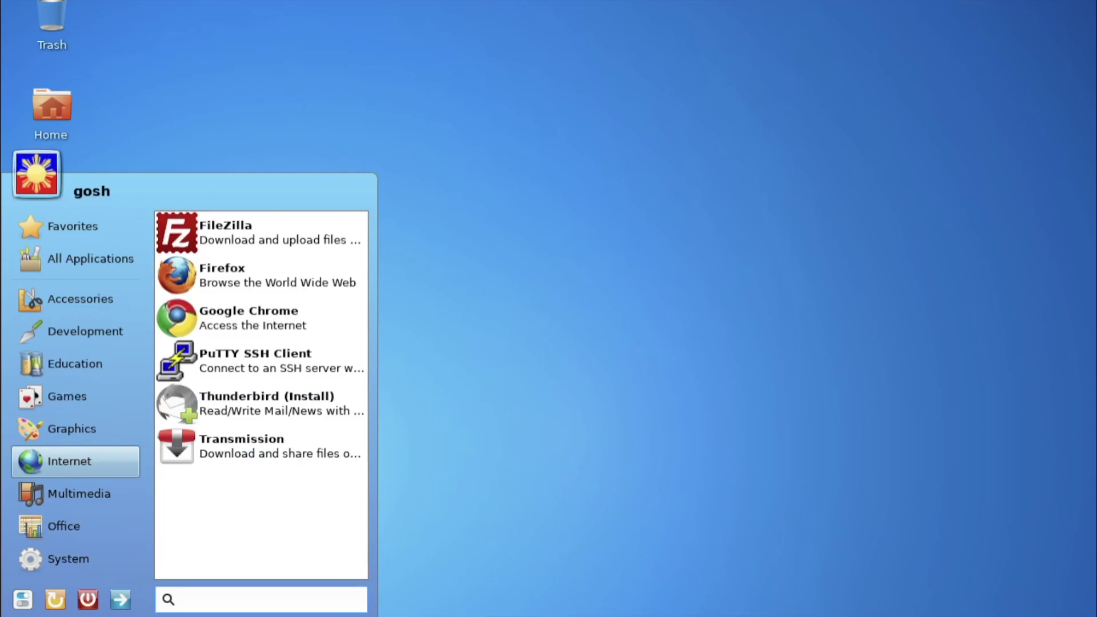
key(super)
key(super)
click(246, 377)
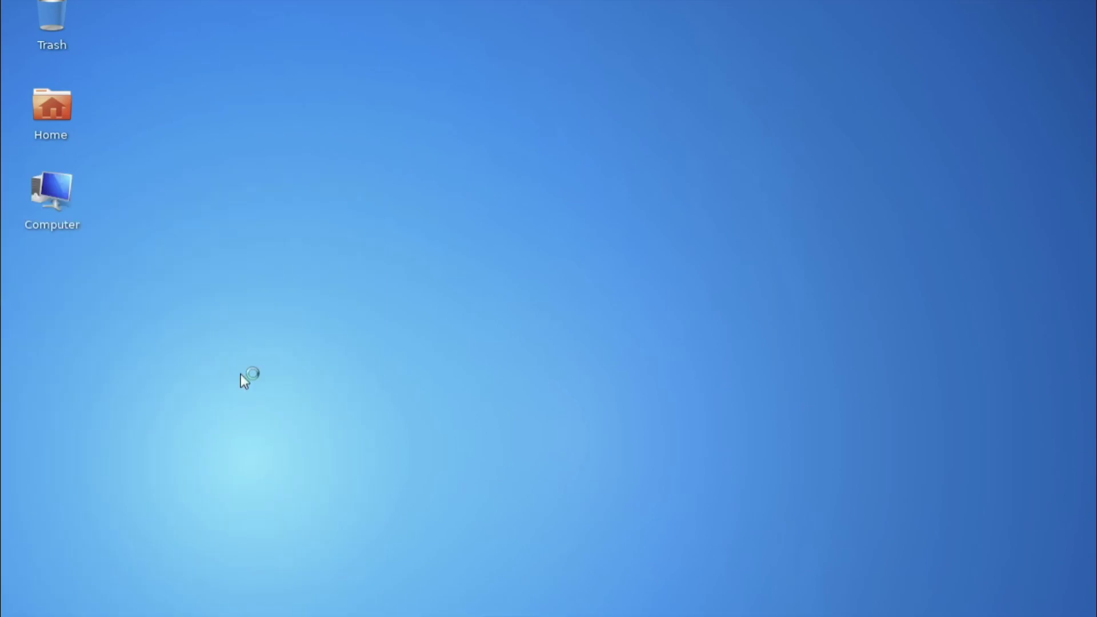
- View Notepad's About information, look at its file commands and close the Notepad window
click(525, 115)
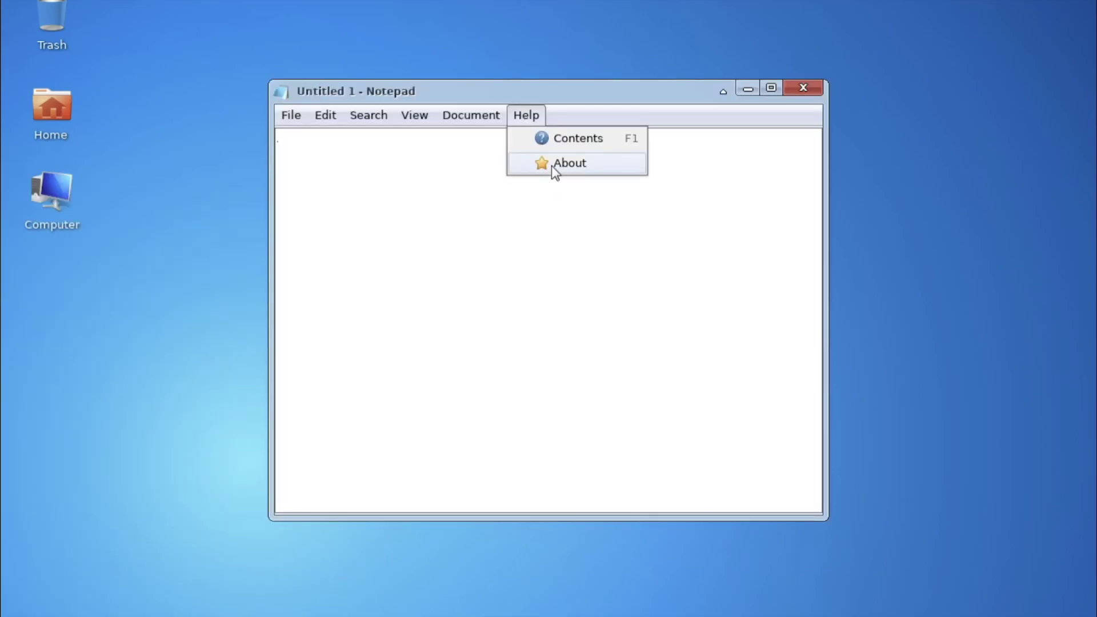
click(551, 166)
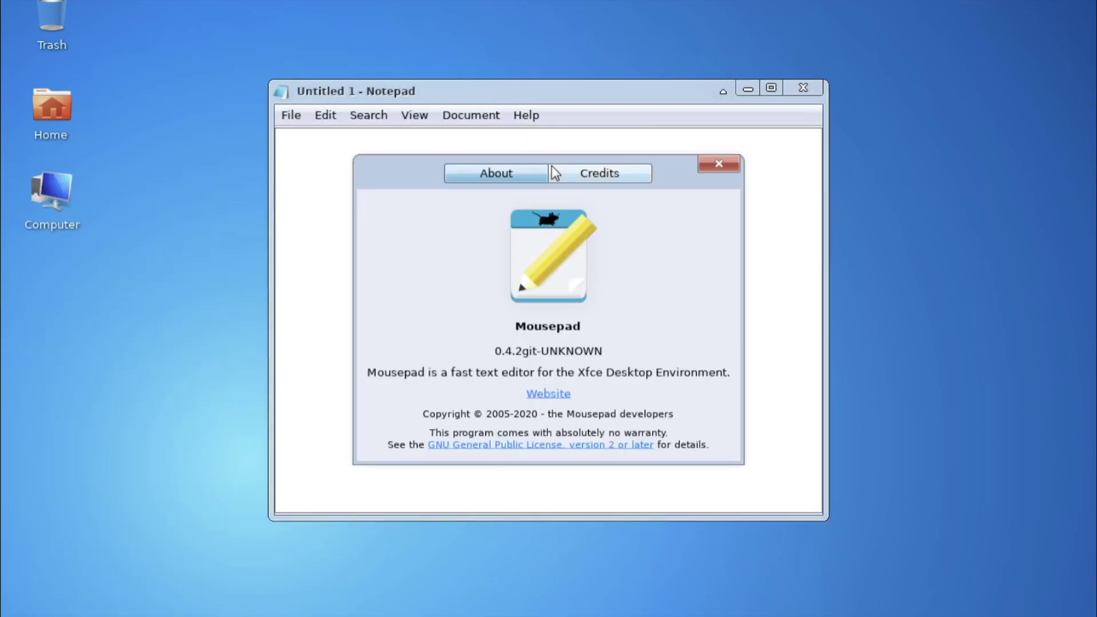
click(717, 165)
click(337, 115)
click(286, 115)
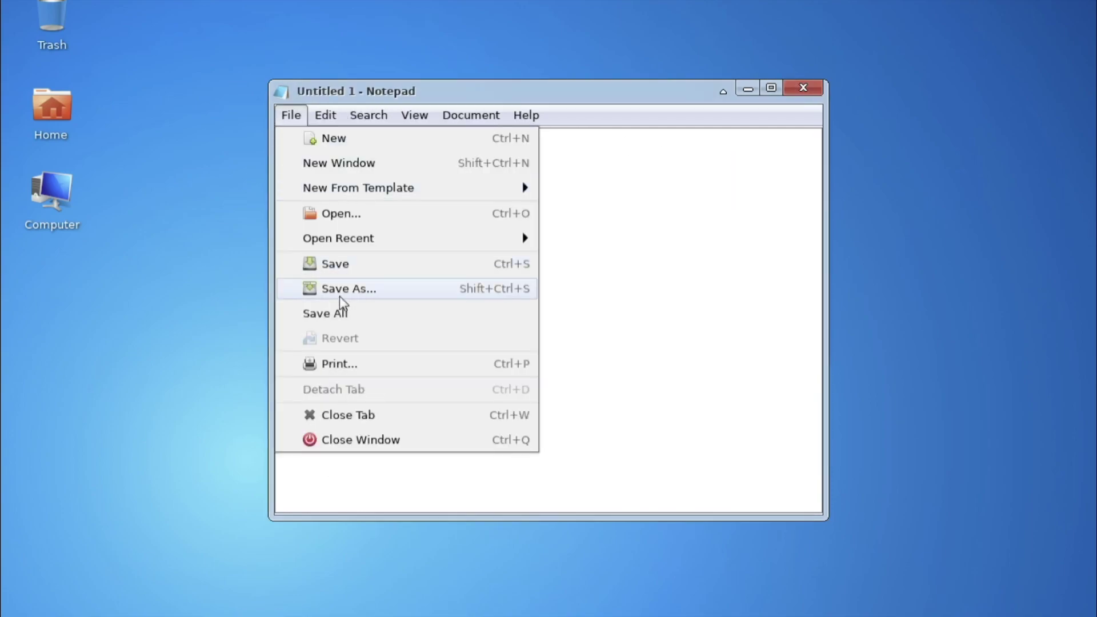
click(350, 441)
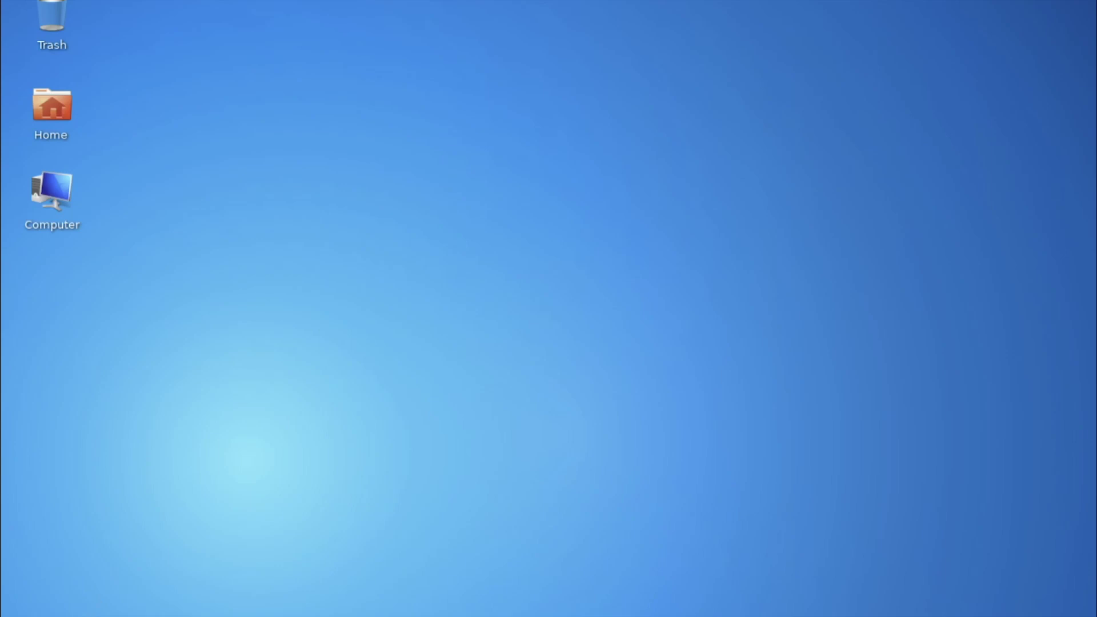
- Launch Command Prompt from the favorites, view its About information and close the terminal
key(super)
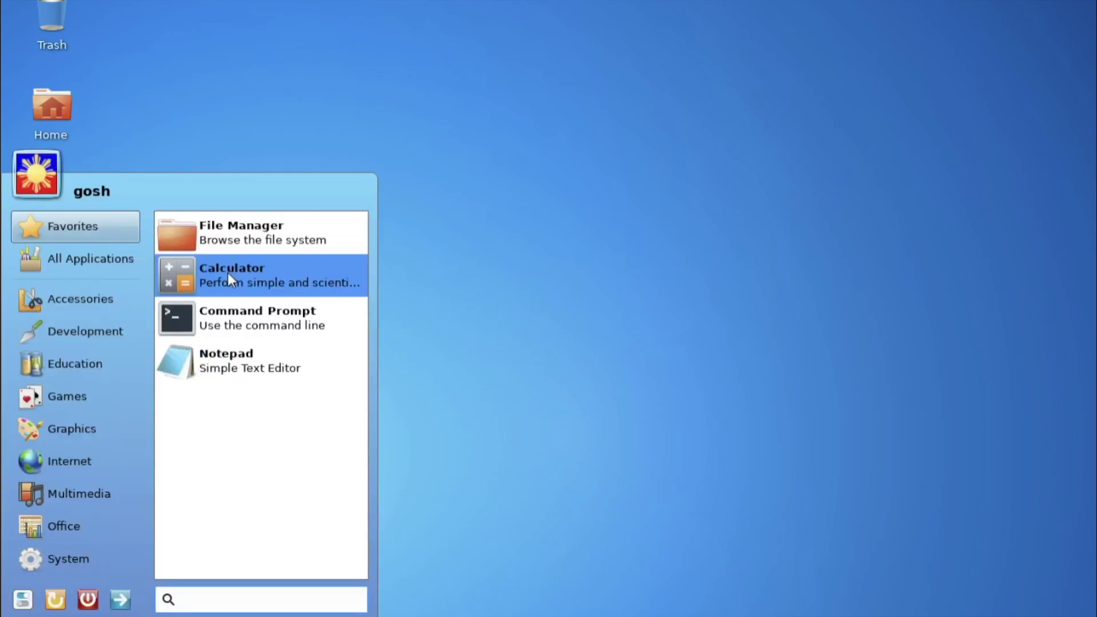
click(222, 311)
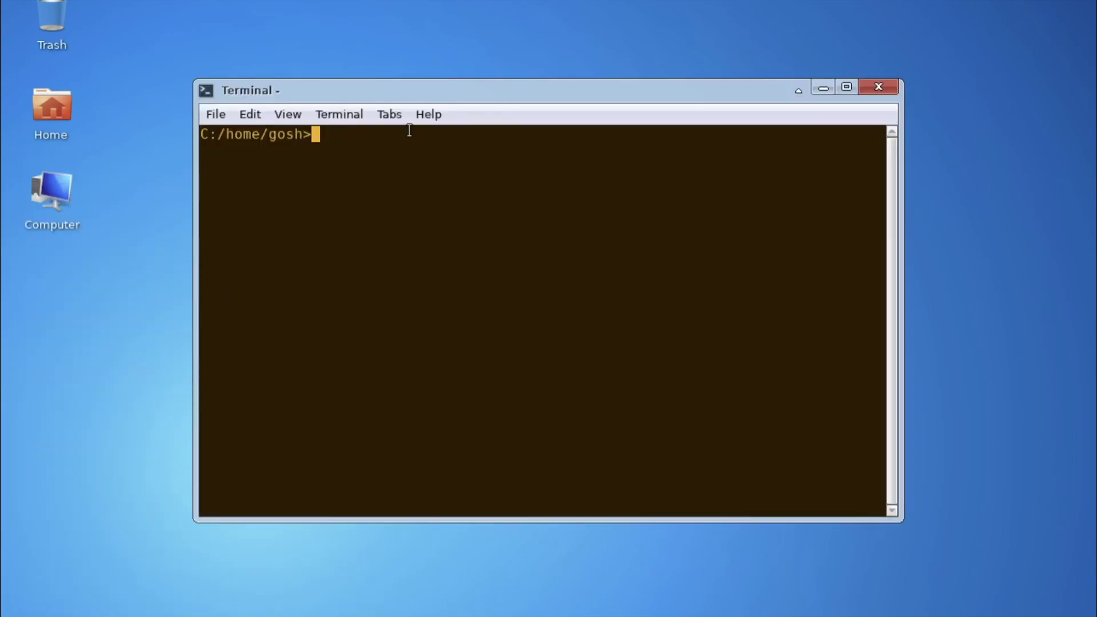
click(437, 114)
click(446, 159)
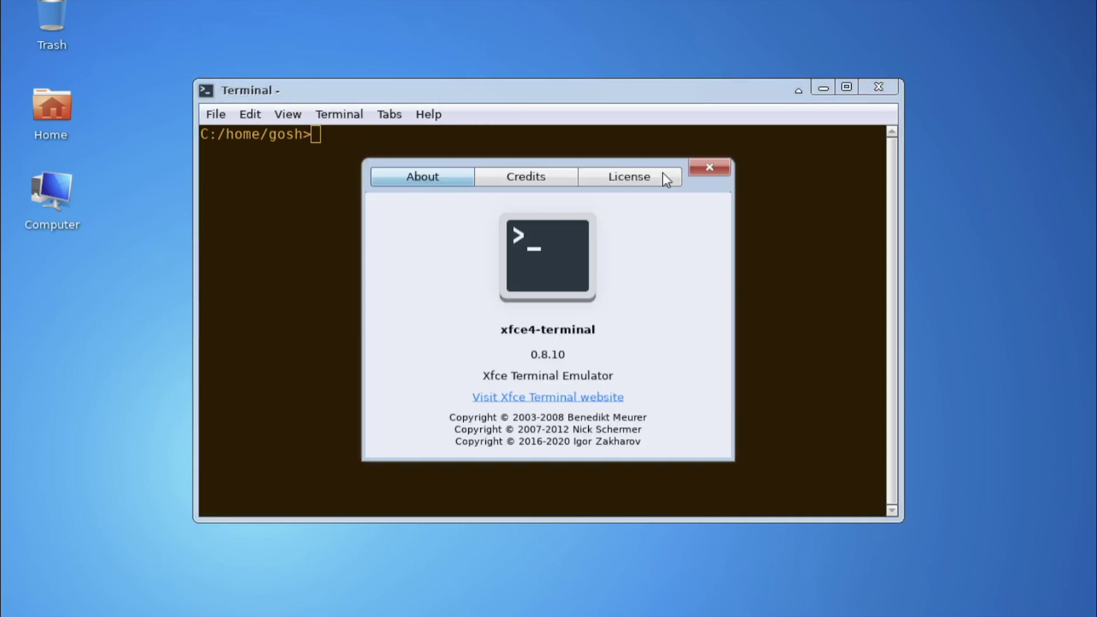
click(707, 168)
click(875, 87)
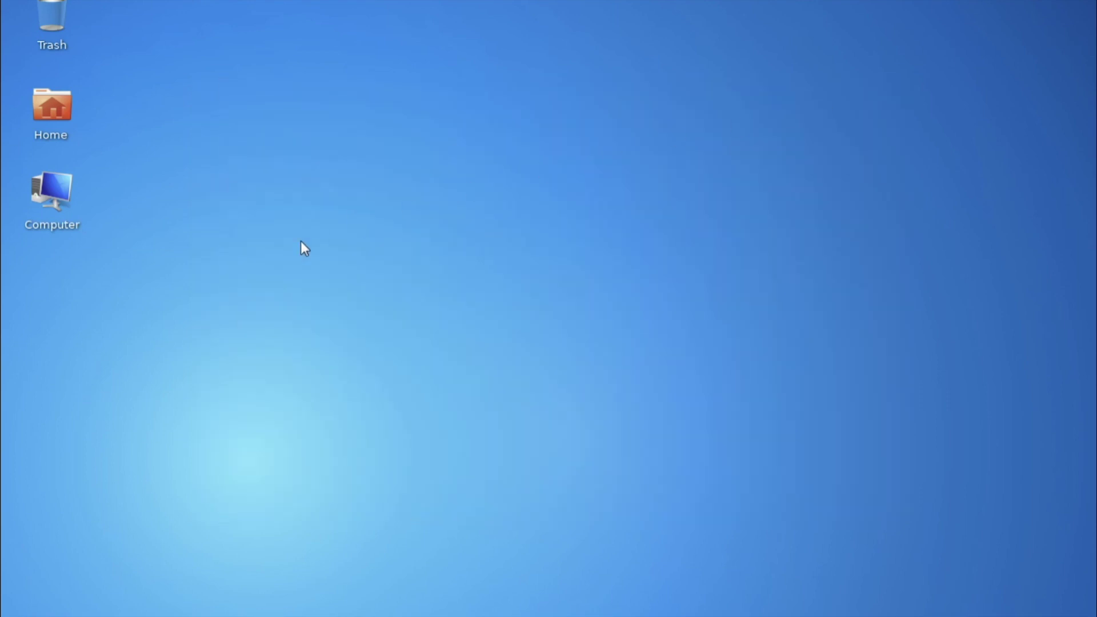
- Open the computer's storage overview from the desktop and enter the File System volume
double_click(57, 203)
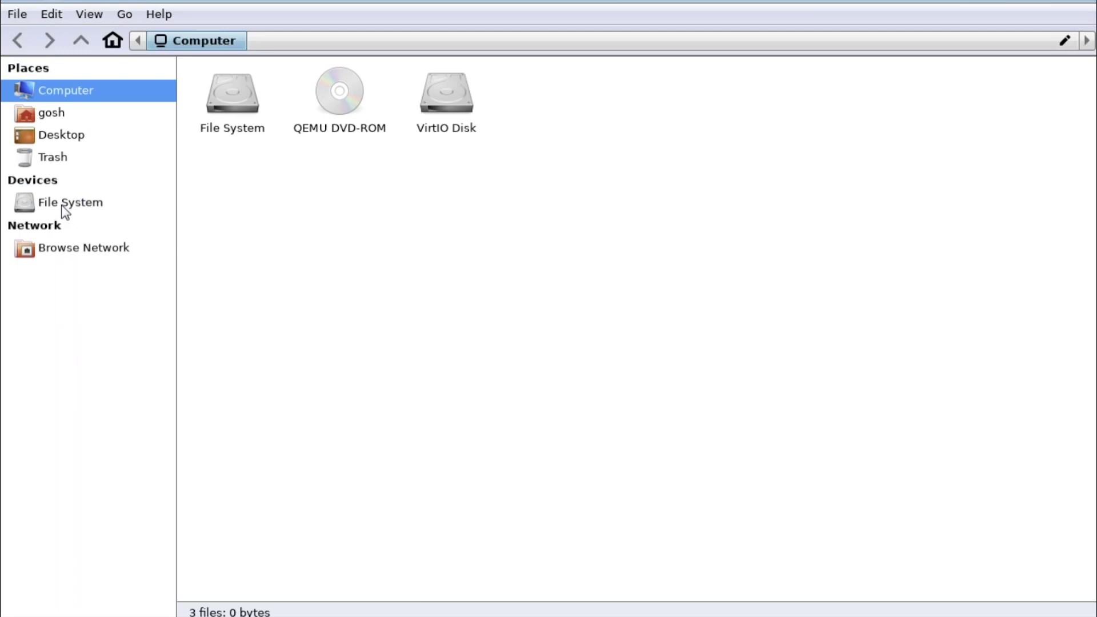
click(232, 107)
double_click(231, 108)
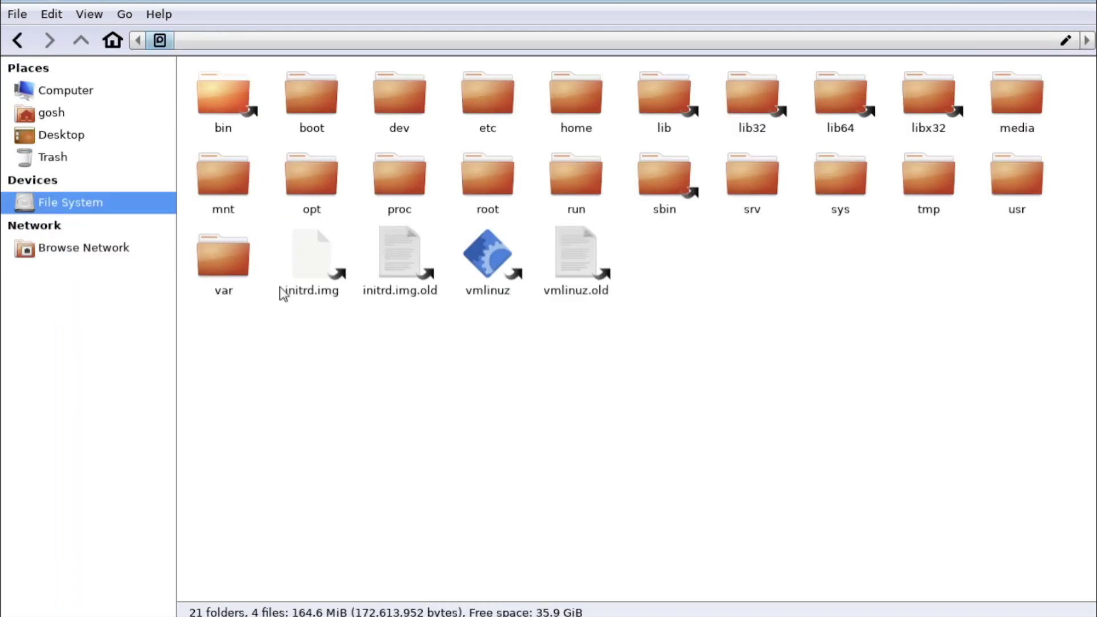
- View the general, emblem and permission properties of the File System root folder and close the dialog
right_click(309, 347)
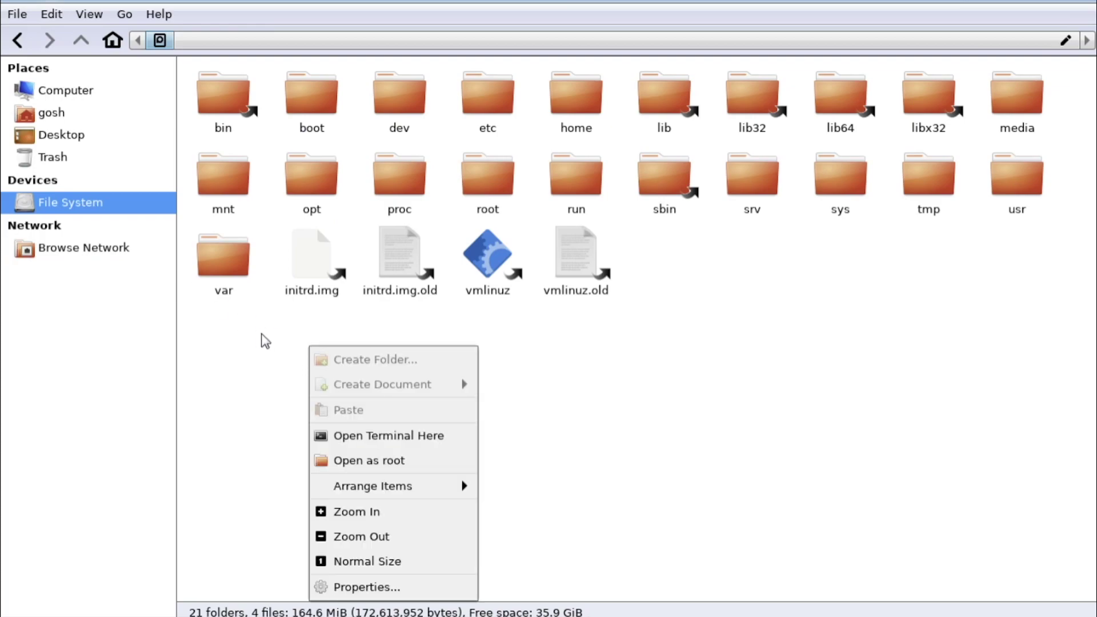
click(392, 587)
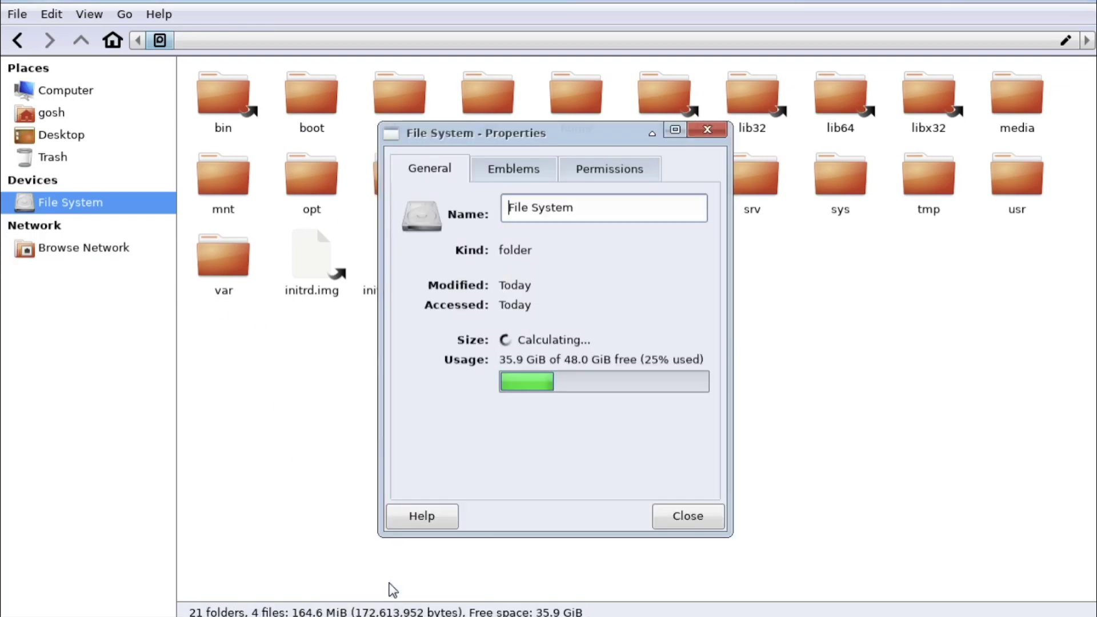
click(503, 169)
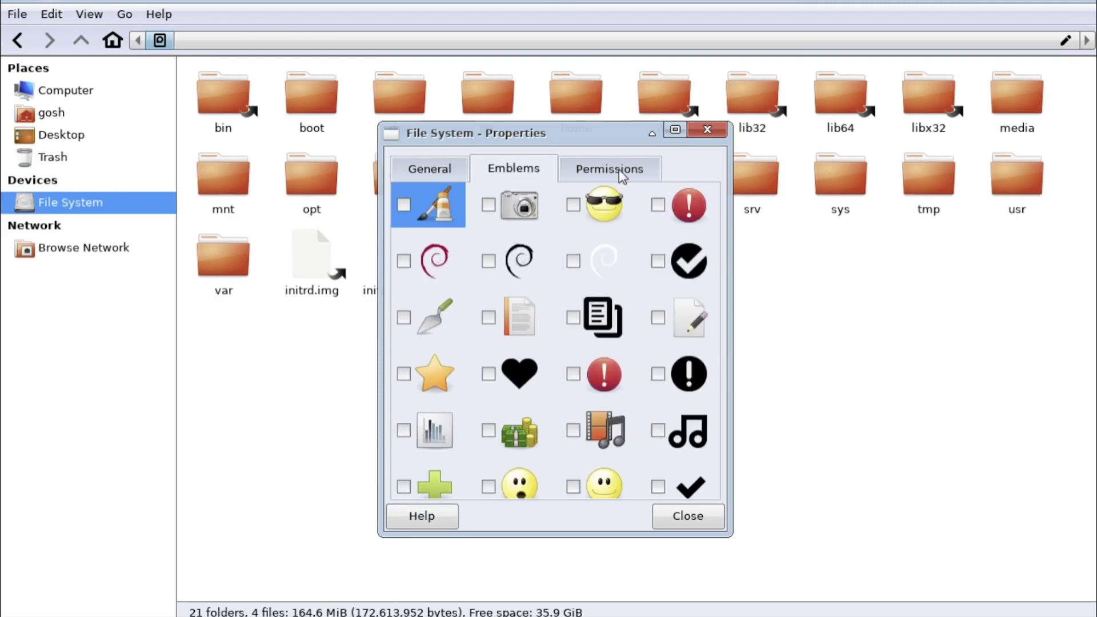
click(628, 171)
click(707, 130)
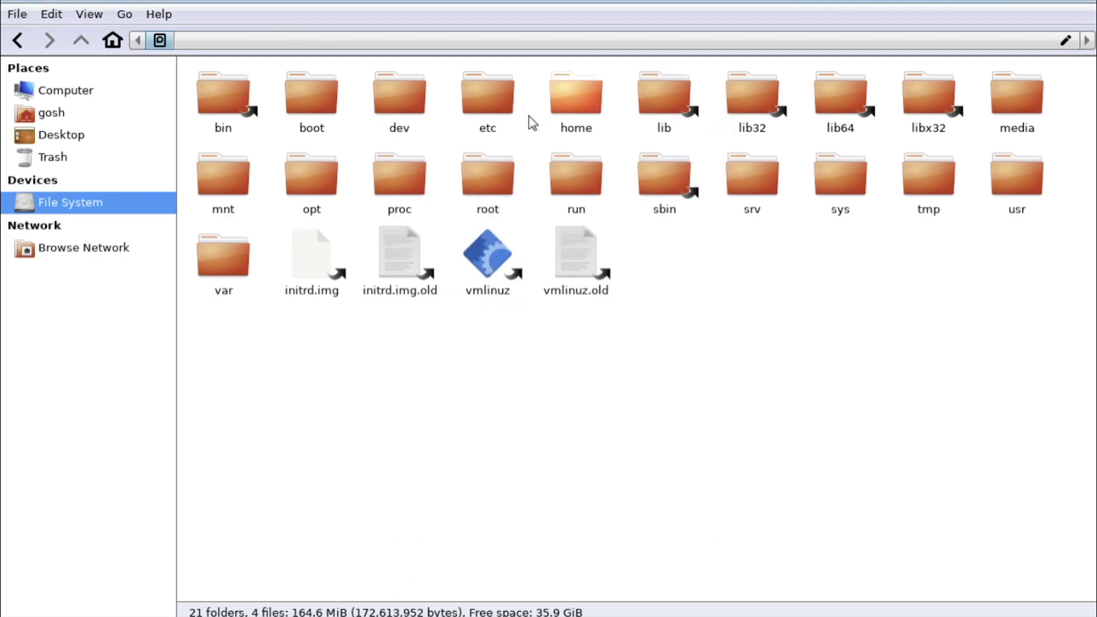
- Look inside the home folder, return to the root of the file system and close the file manager
click(583, 118)
double_click(584, 118)
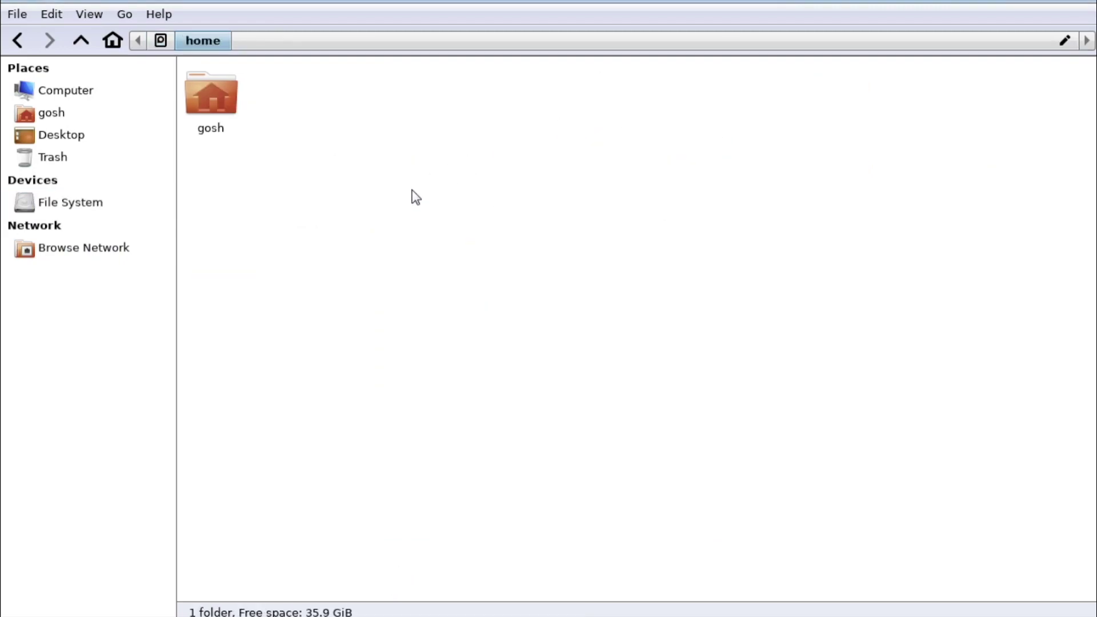
click(20, 46)
click(710, 237)
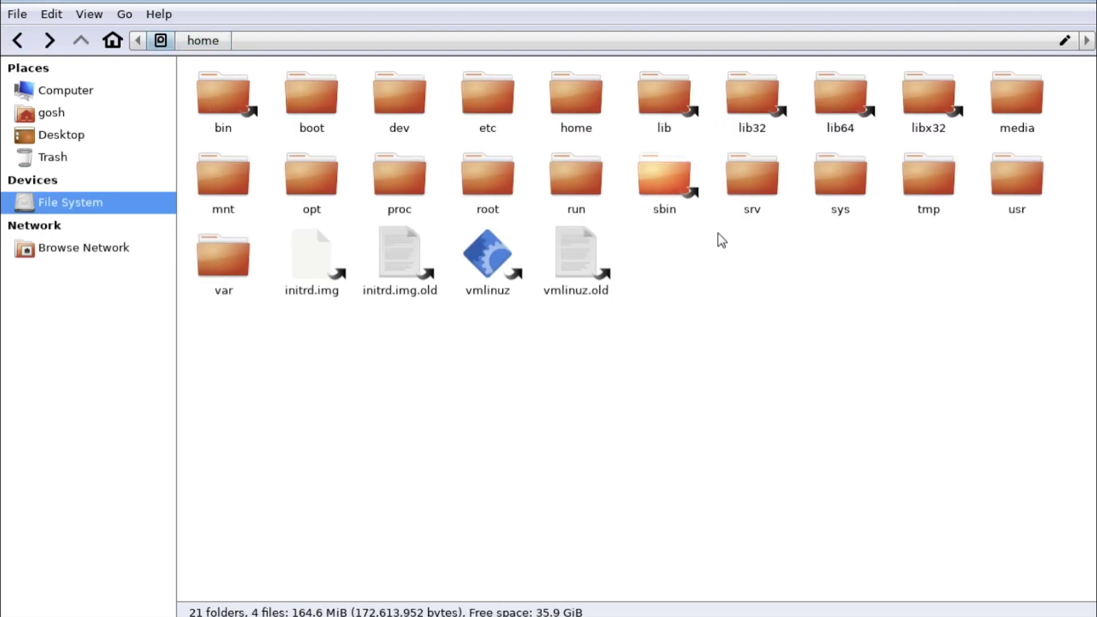
click(1081, 2)
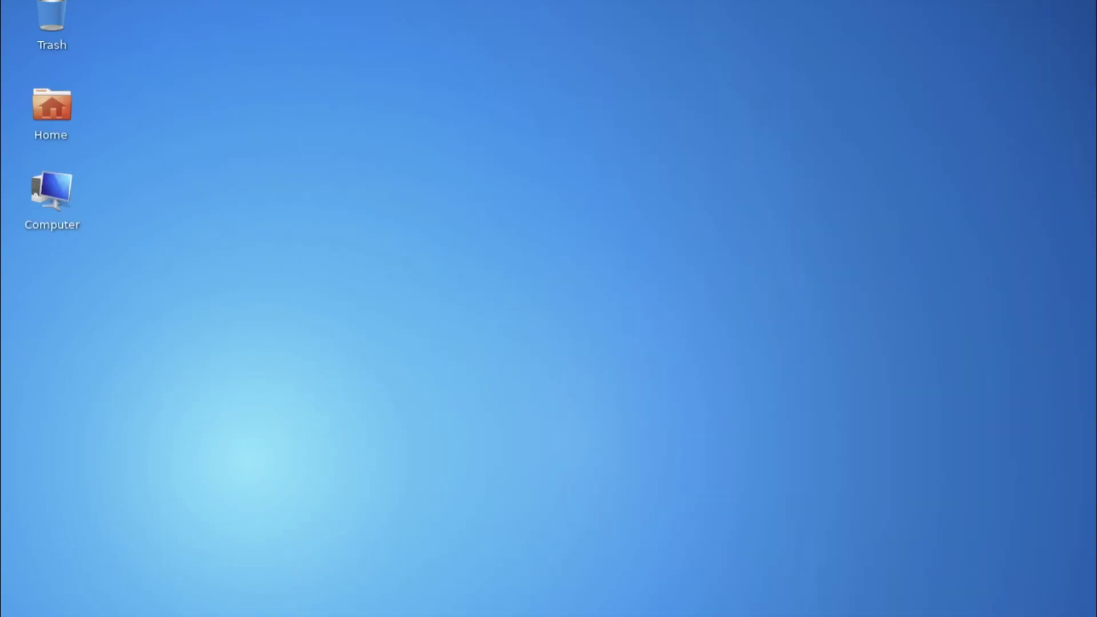
- Look through the Games and Accessories applications in the start menu, launch Sensor Viewer and close it
key(super)
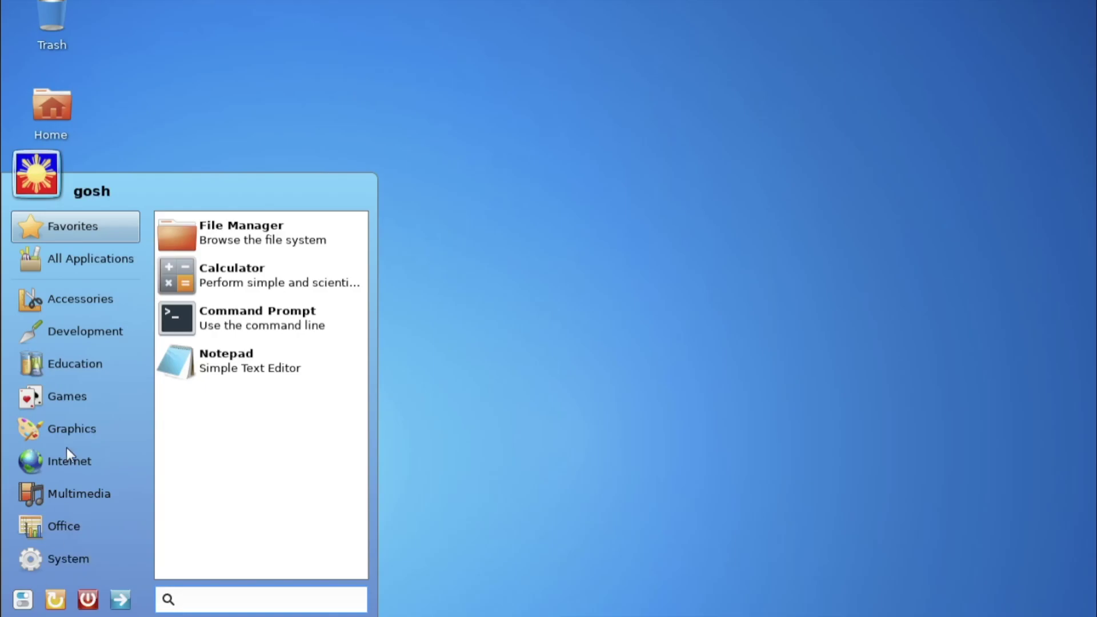
mouse_move(75, 401)
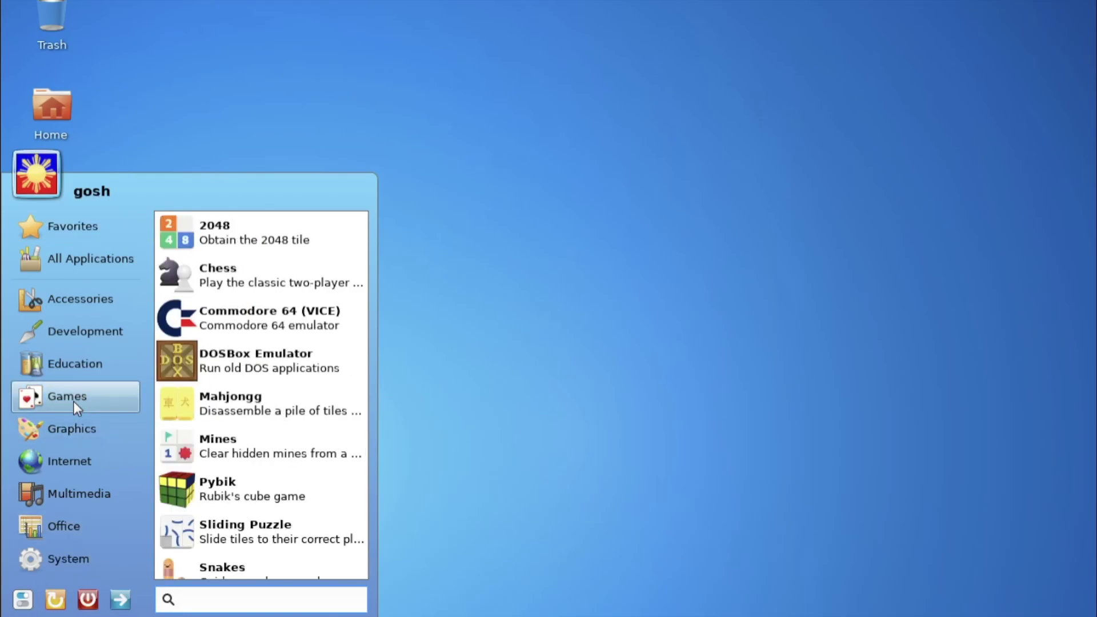
click(83, 296)
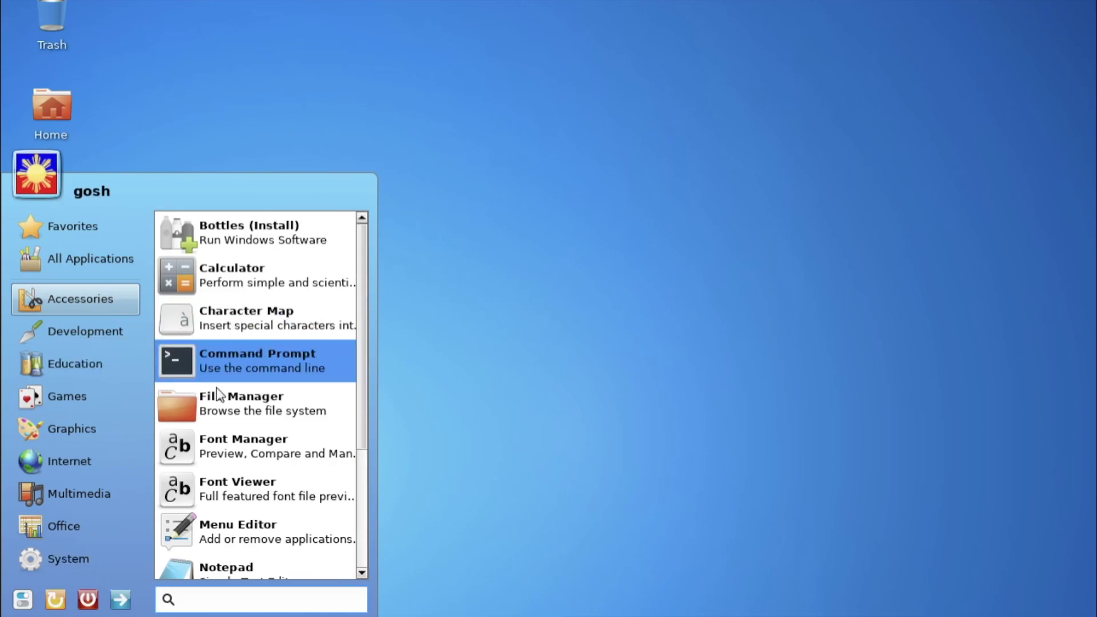
scroll(219, 394, down, 5)
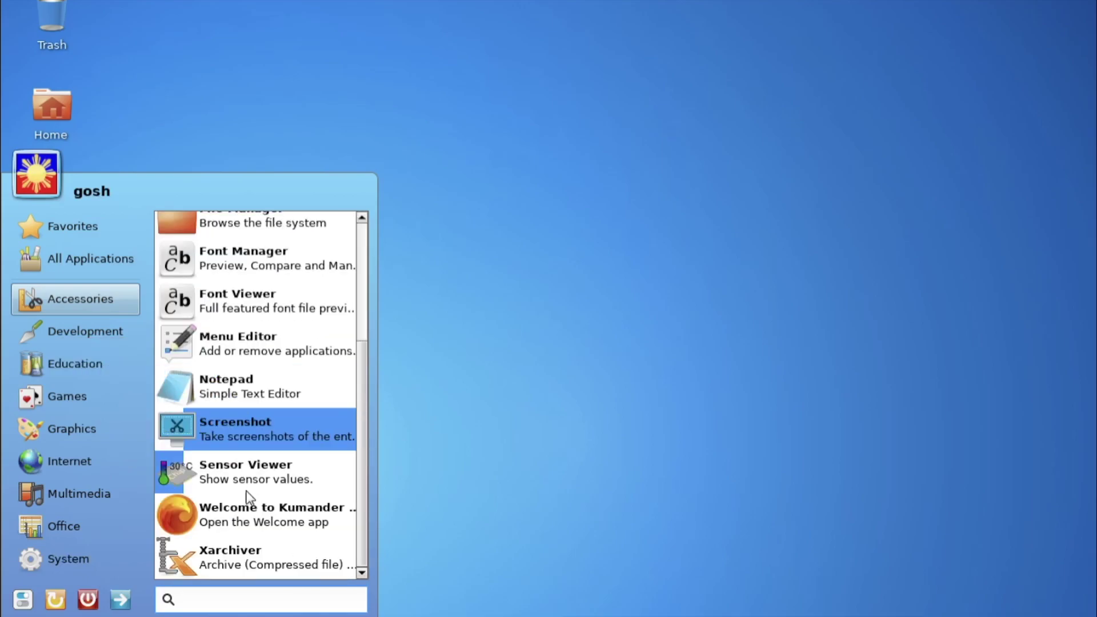
click(234, 474)
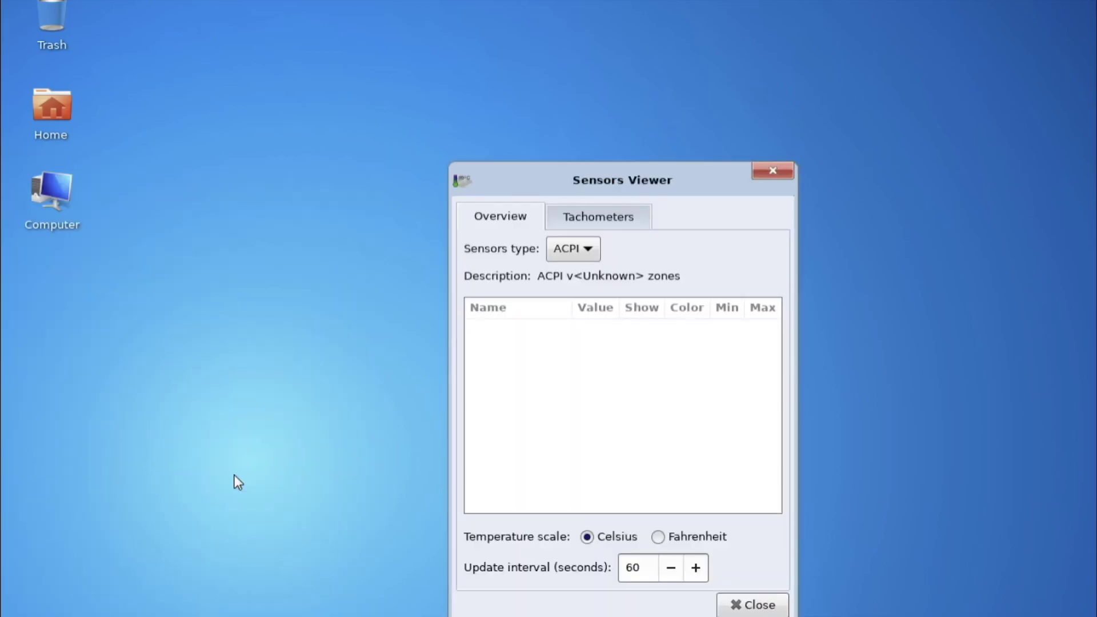
click(770, 179)
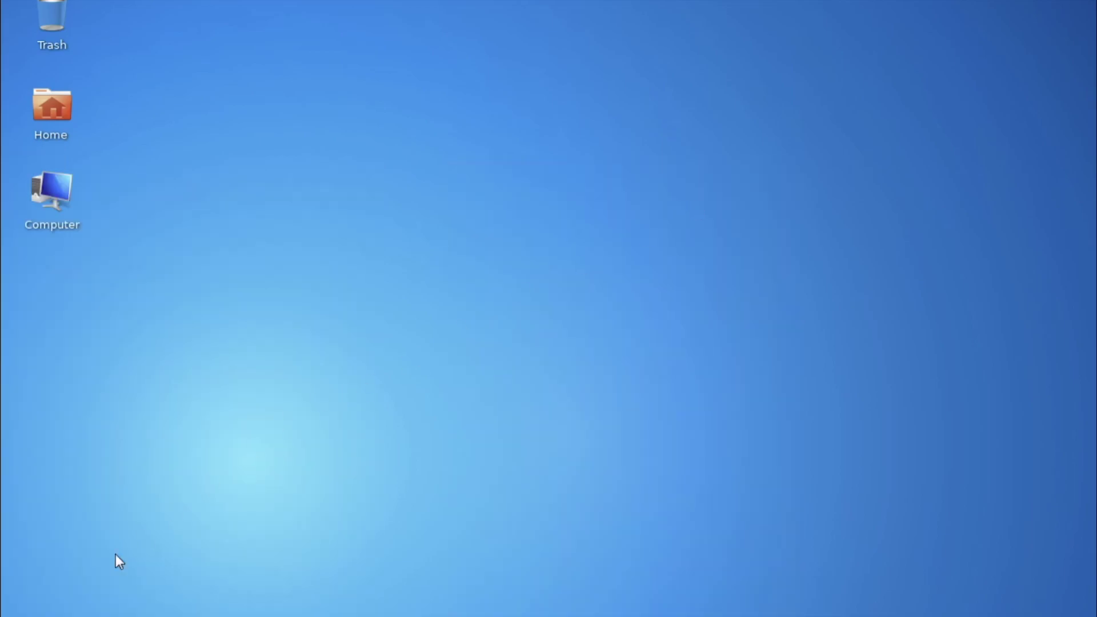
- Look at the Education applications in the start menu and launch Commodore 64 (VICE) from the Games category
click(80, 611)
click(80, 299)
click(74, 364)
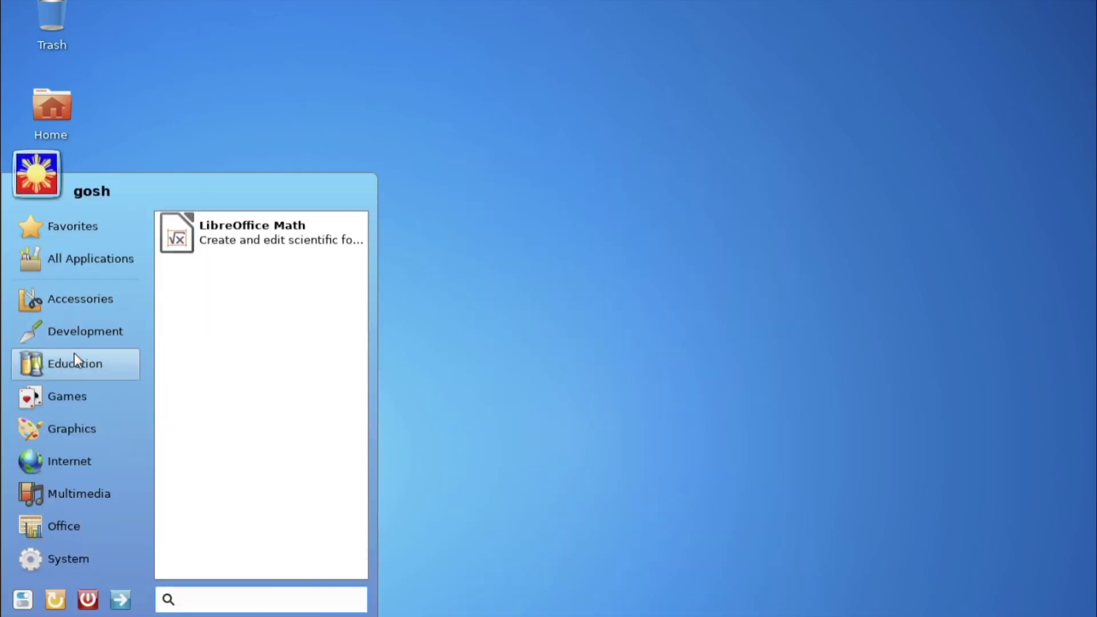
click(70, 388)
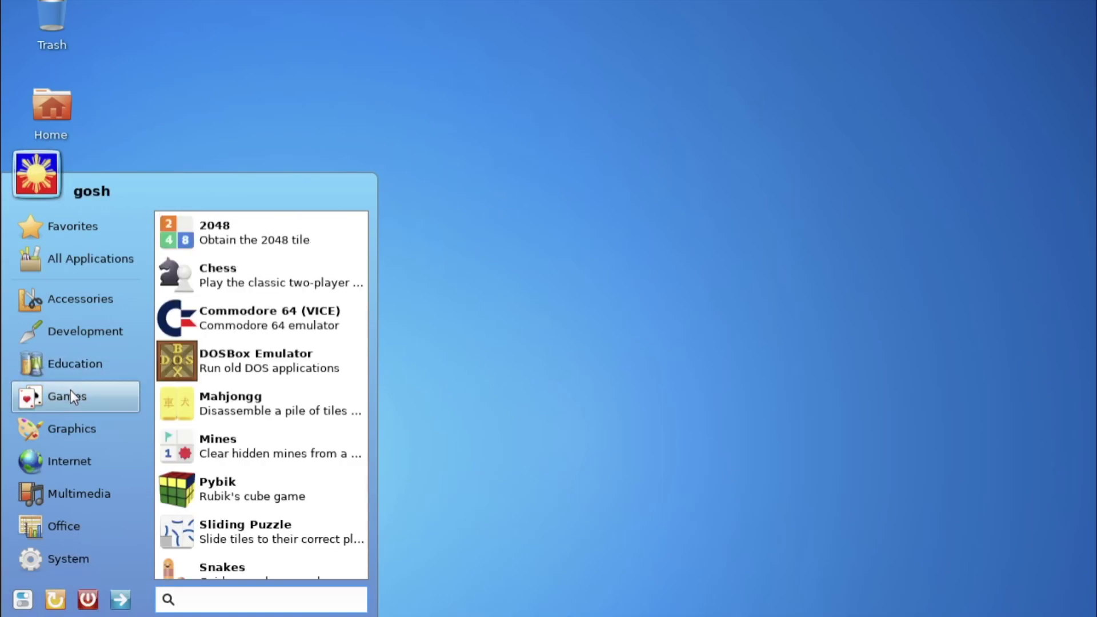
click(272, 325)
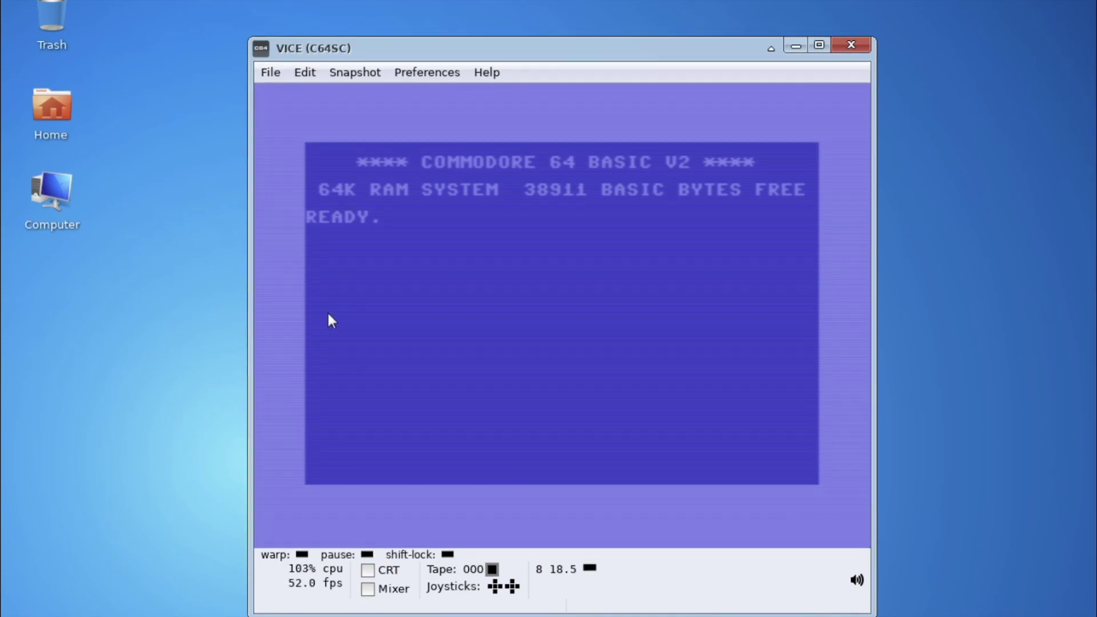
- Enter blank lines at the Commodore 64 BASIC prompt, look at the emulator's file commands and exit the emulator
key(Return)
key(Return)
key(Return)
click(275, 70)
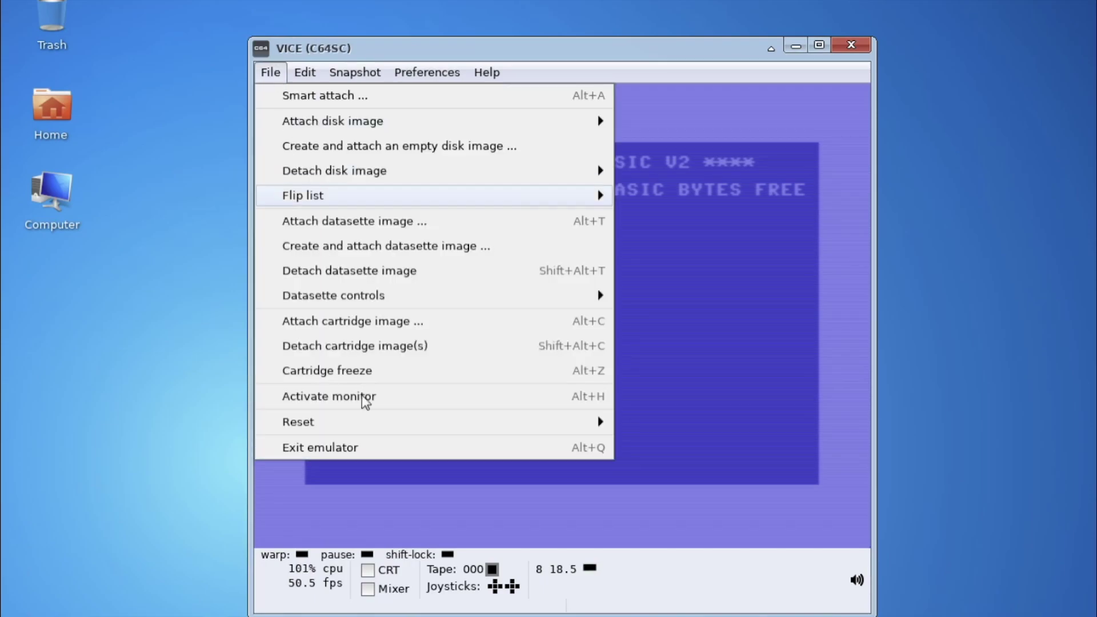
click(343, 450)
click(642, 366)
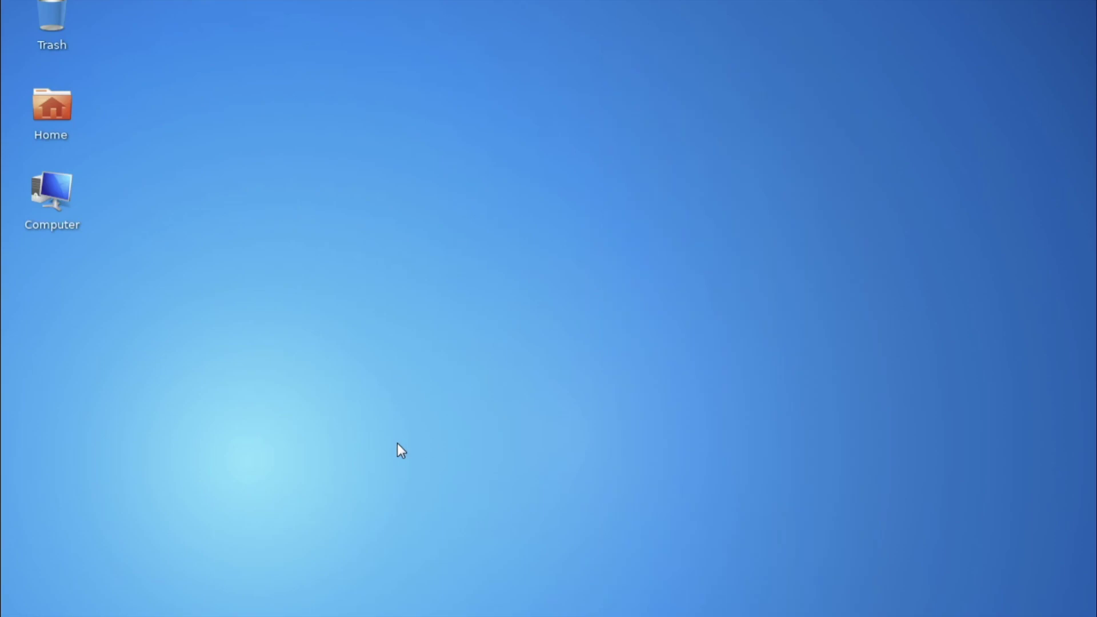
- Look through the full list of Games applications in the start menu and launch Tetris
key(super)
click(114, 437)
click(81, 365)
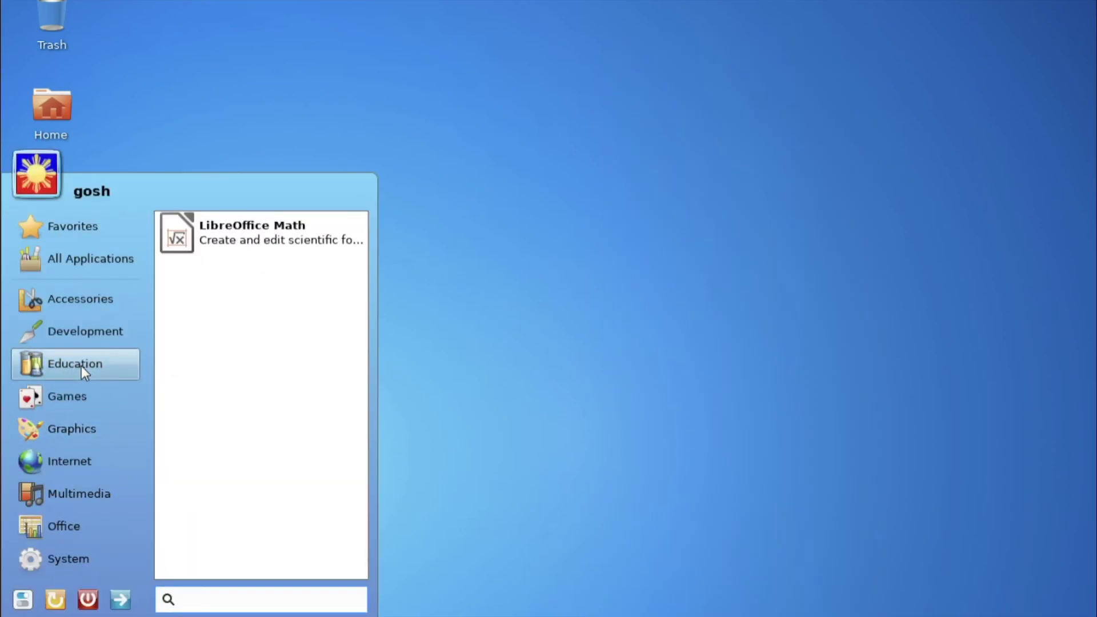
click(80, 395)
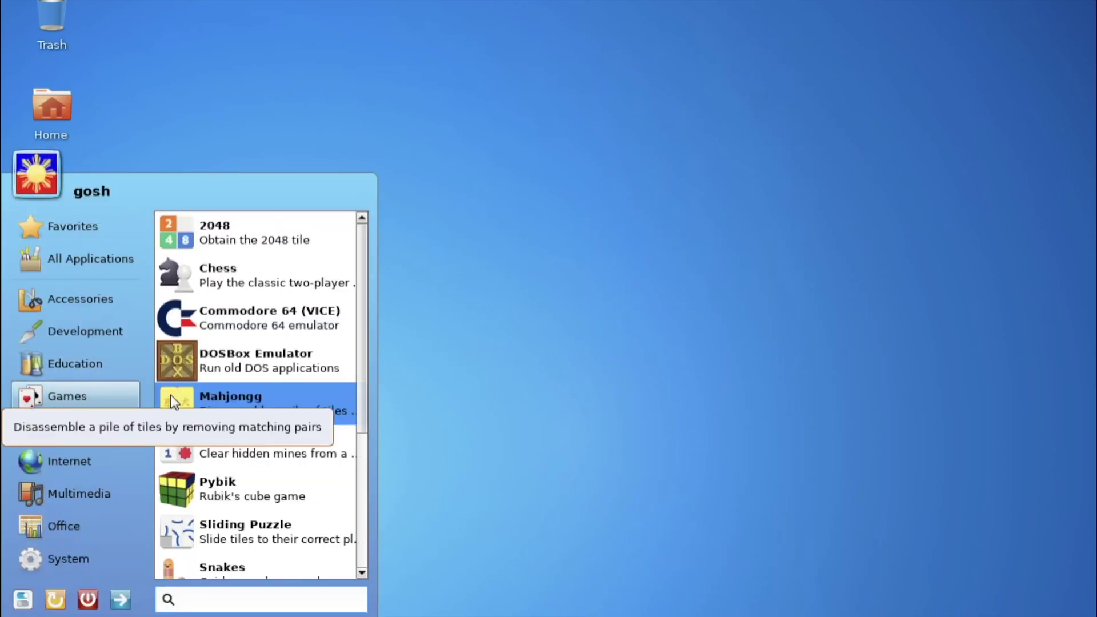
scroll(191, 375, down, 2)
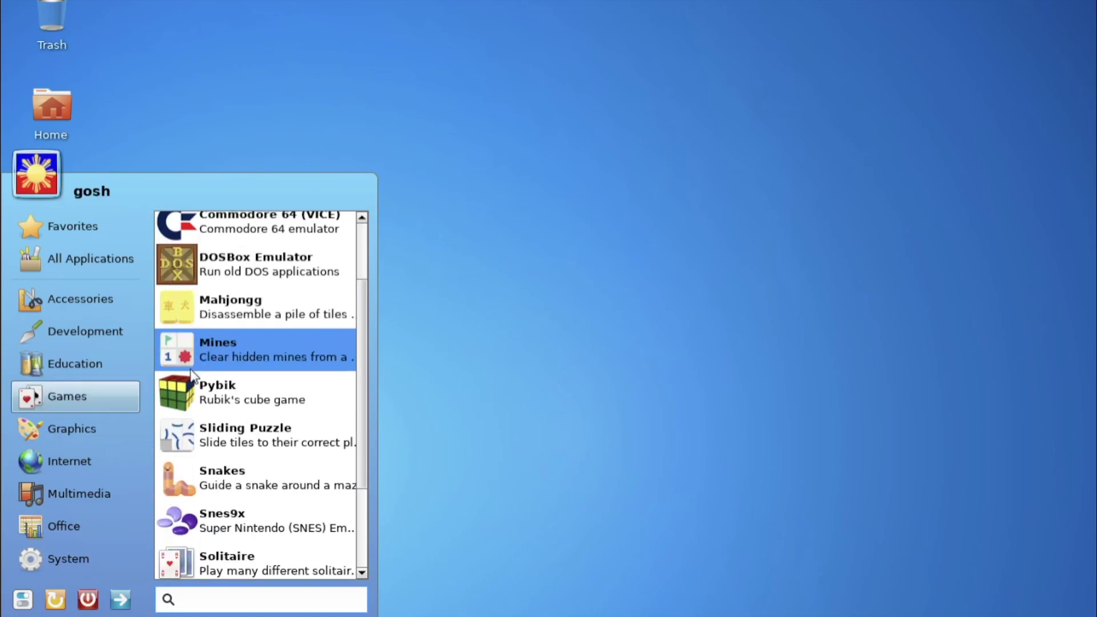
scroll(192, 371, down, 3)
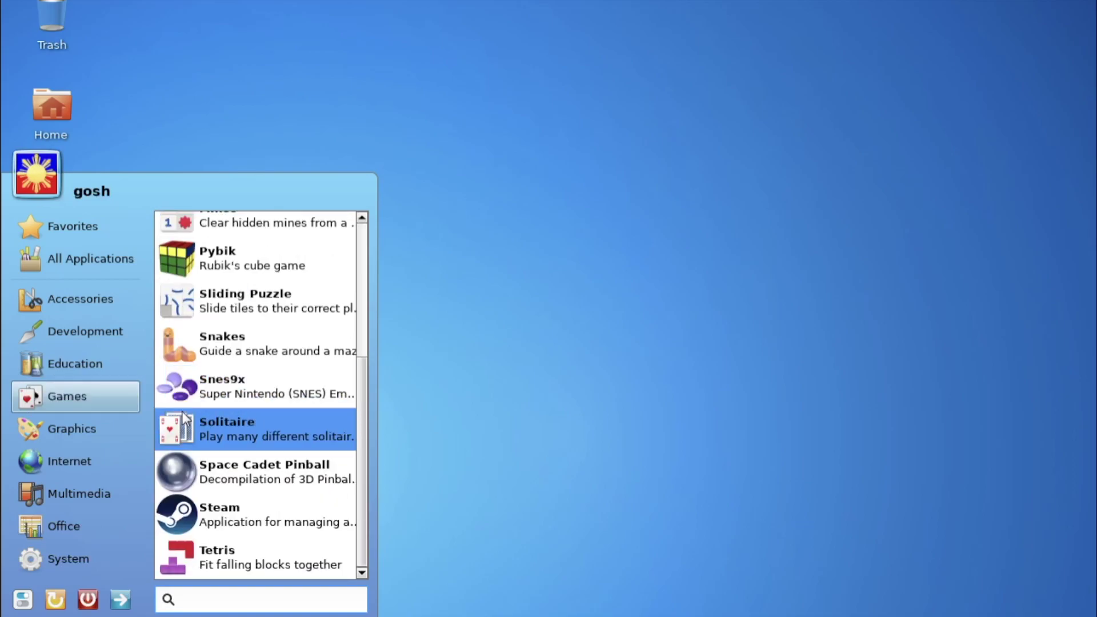
click(236, 555)
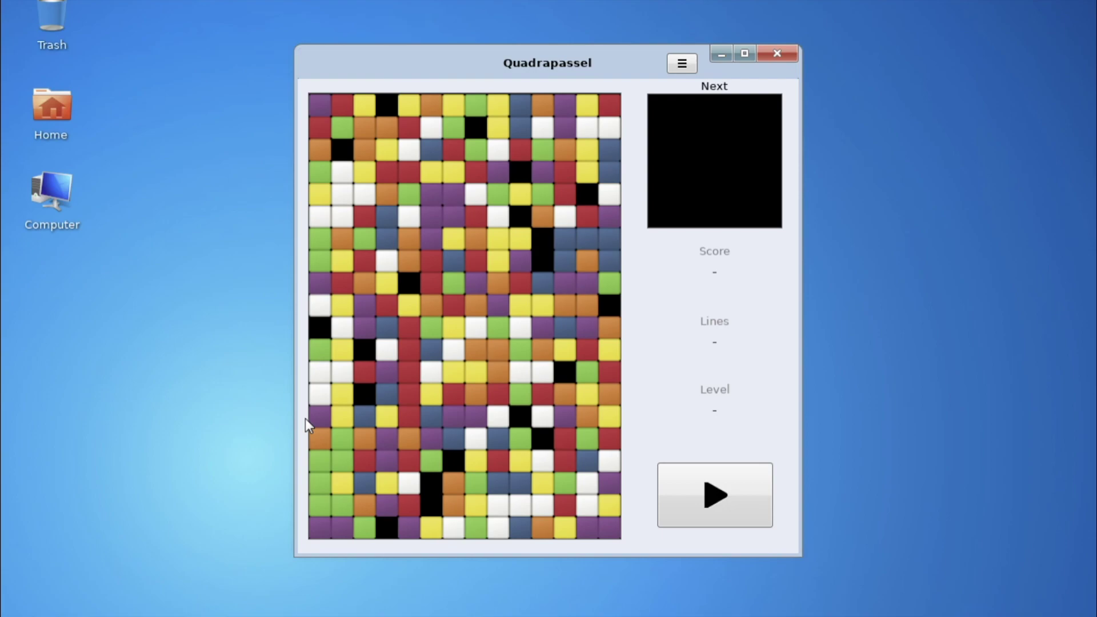
- Start a Quadrapassel game, place the first block upright against the right wall, rotate the second block and close the game
click(709, 507)
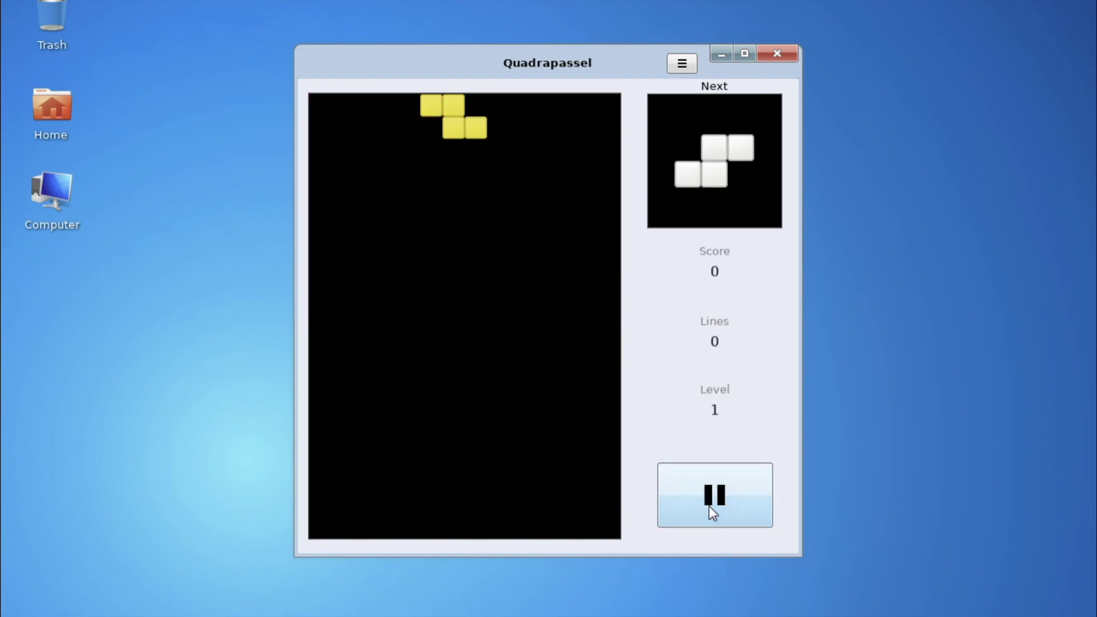
key(Right)
key(Right)
key(Right)
key(Right)
key(Right)
key(Right)
key(Up)
key(Right)
key(Down)
key(Down)
key(Down)
key(Down)
key(Down)
key(Down)
key(Down)
key(Down)
key(Down)
key(Down)
key(Down)
key(Down)
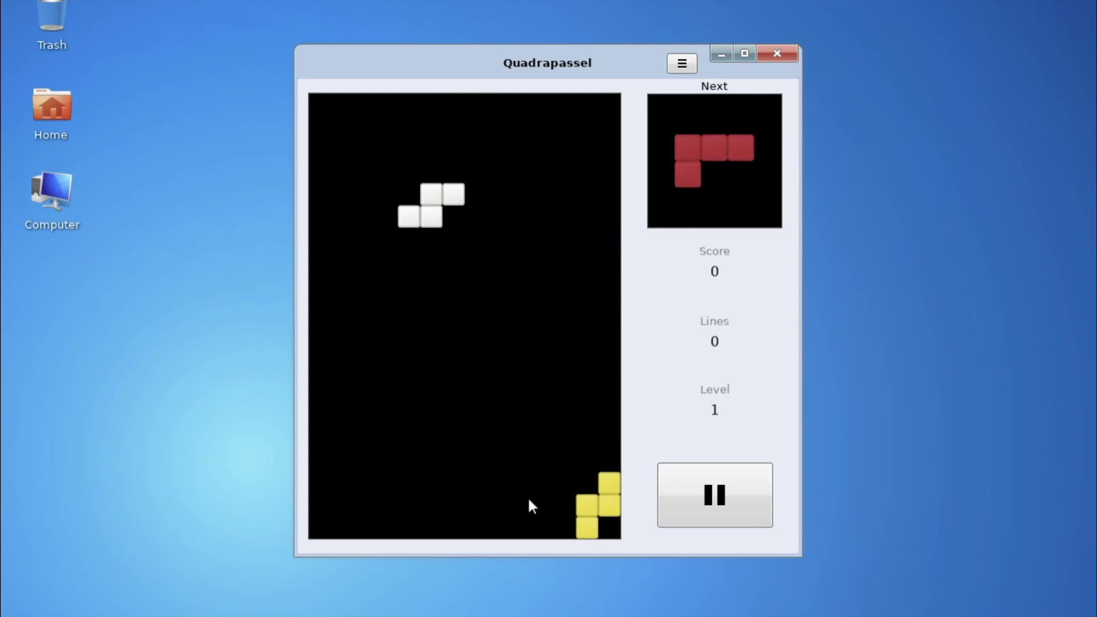
key(Up)
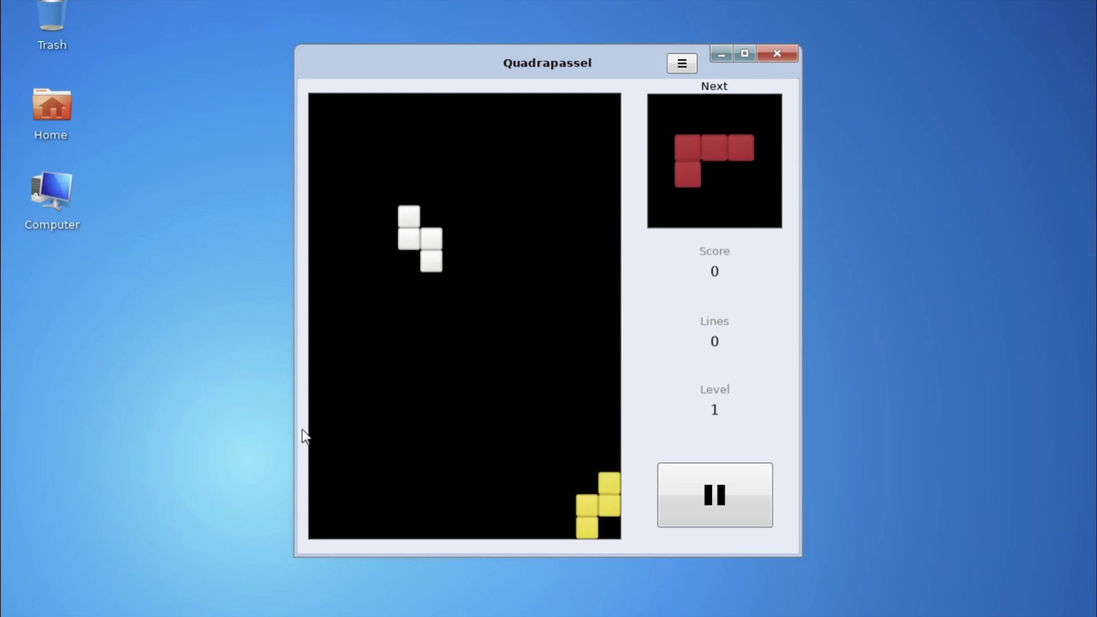
click(778, 54)
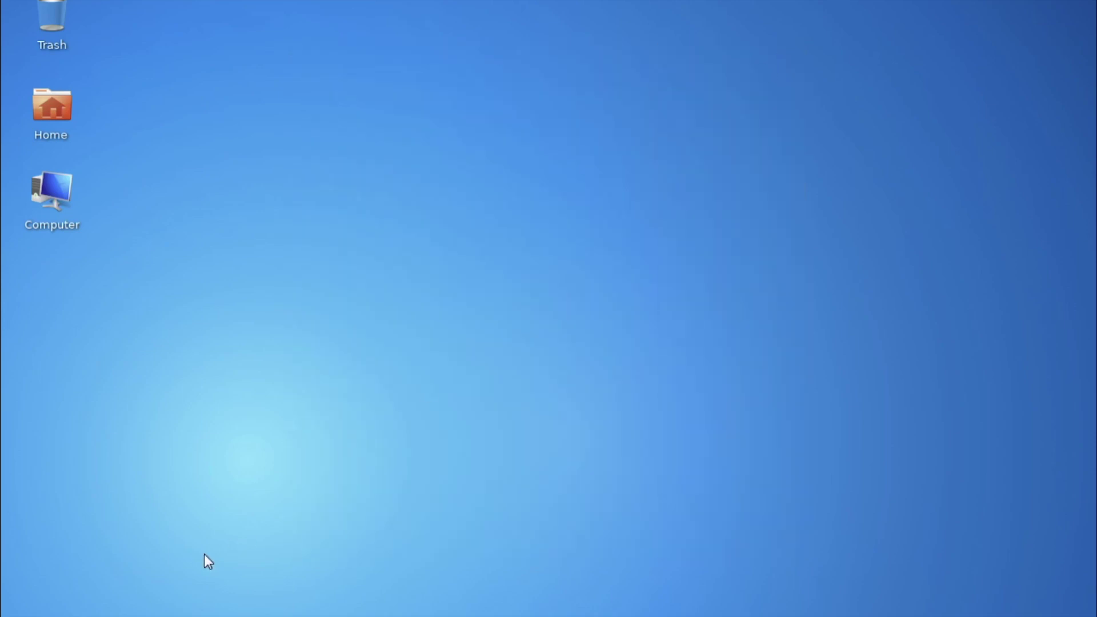
- Launch Google Chrome from the Internet applications, view its new tab page and close the browser
key(super)
click(98, 460)
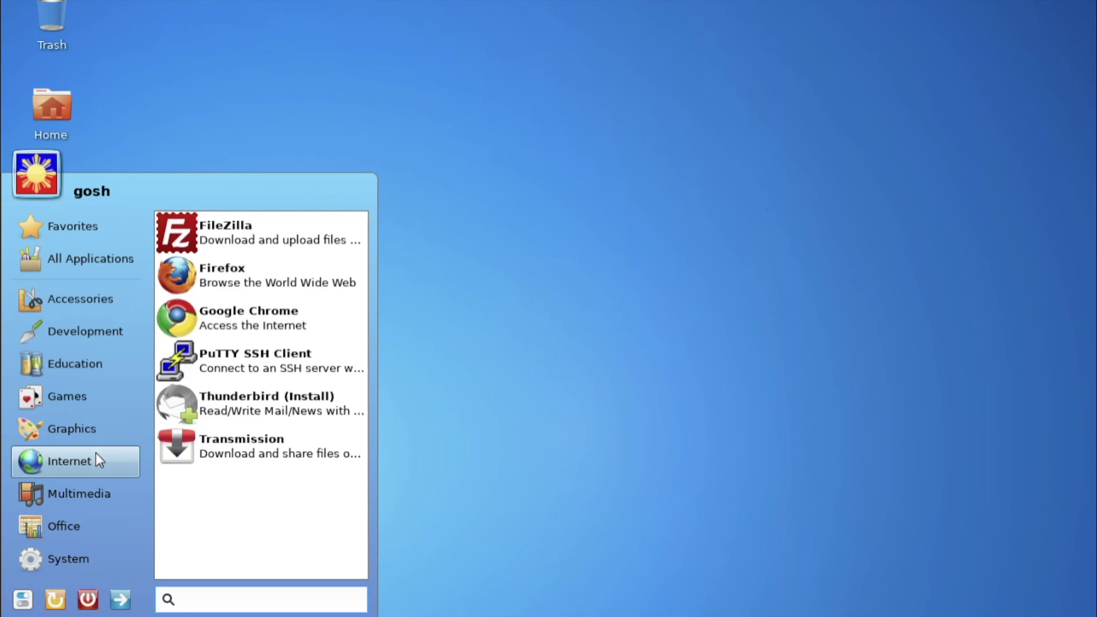
click(527, 348)
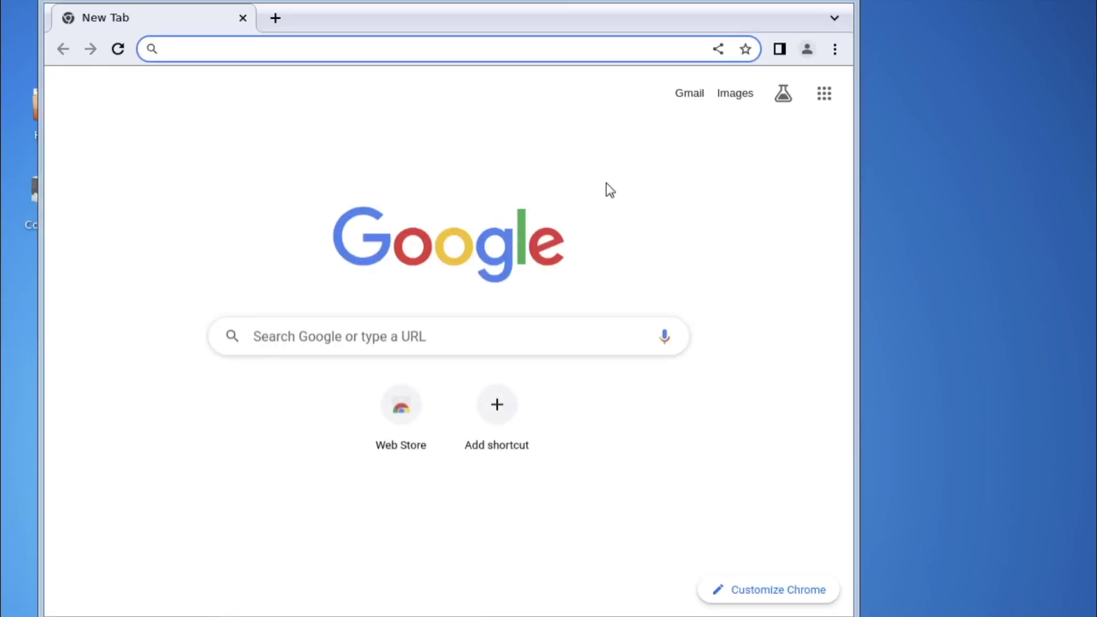
key(ctrl+w)
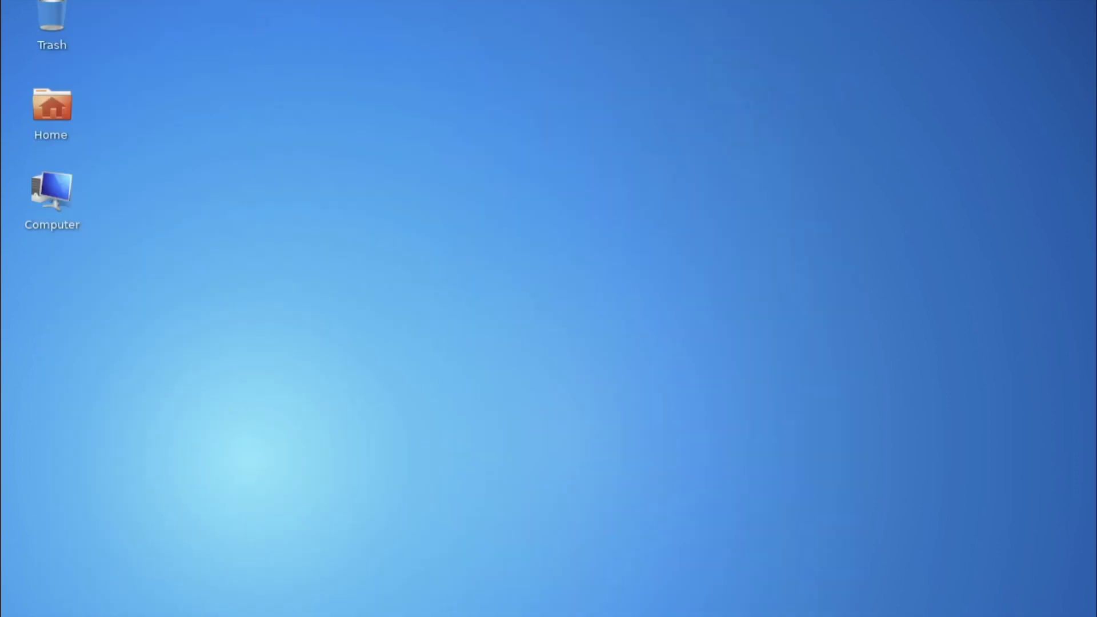
- Launch Firefox from the Internet applications, view its welcome page and close the browser with all its tabs
key(super)
mouse_move(90, 461)
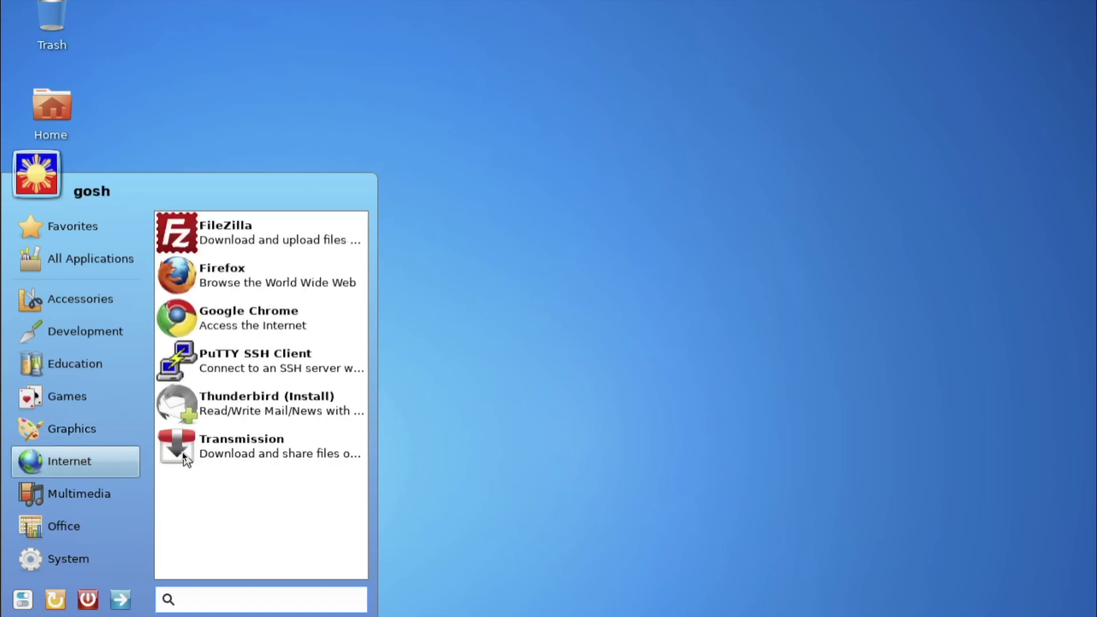
click(223, 315)
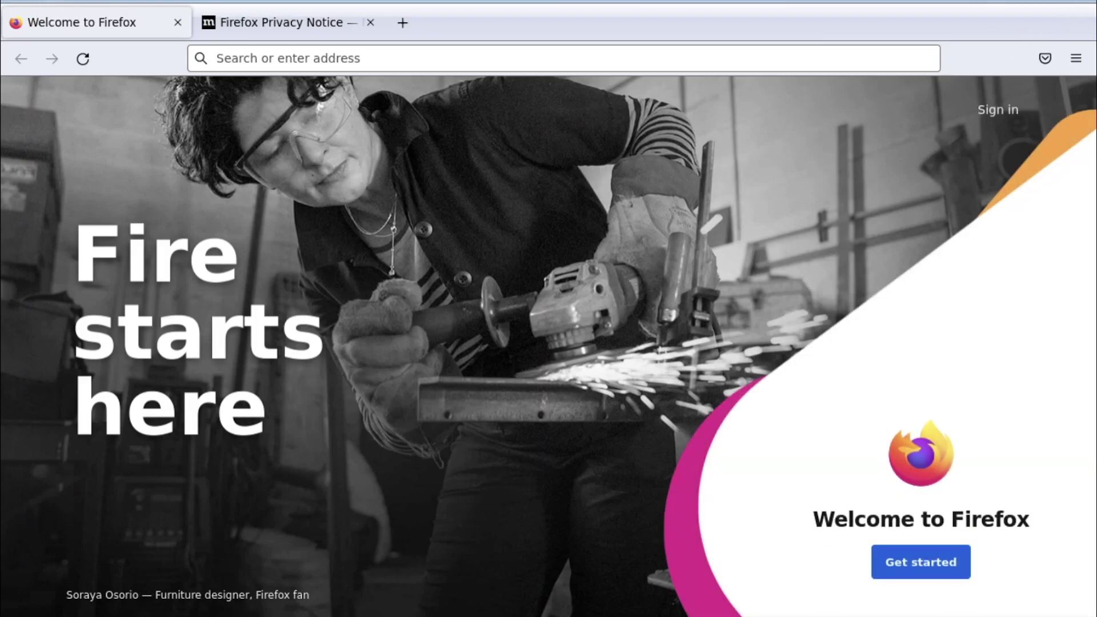
click(1046, 14)
right_click(550, 365)
click(333, 400)
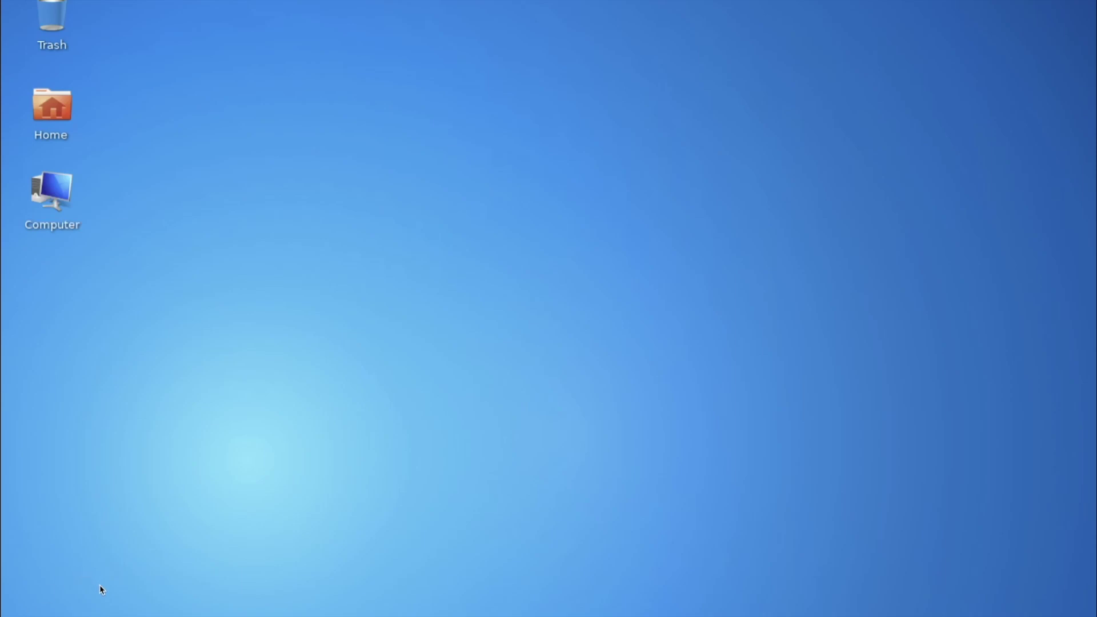
- Look through the Multimedia, Office and full System application lists in the start menu
click(20, 597)
click(102, 494)
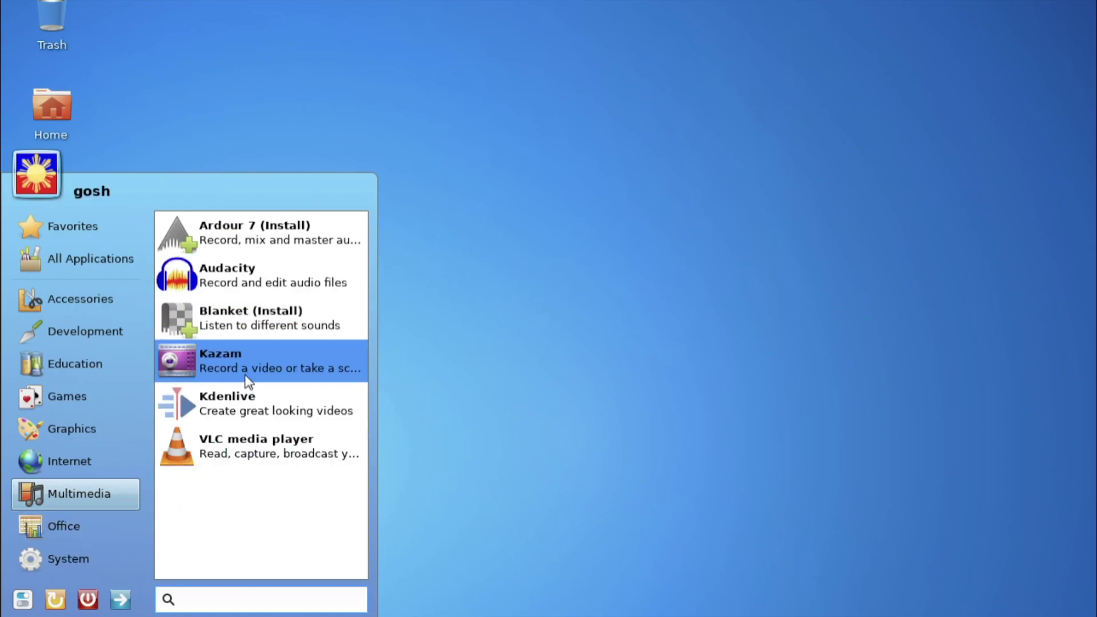
click(77, 527)
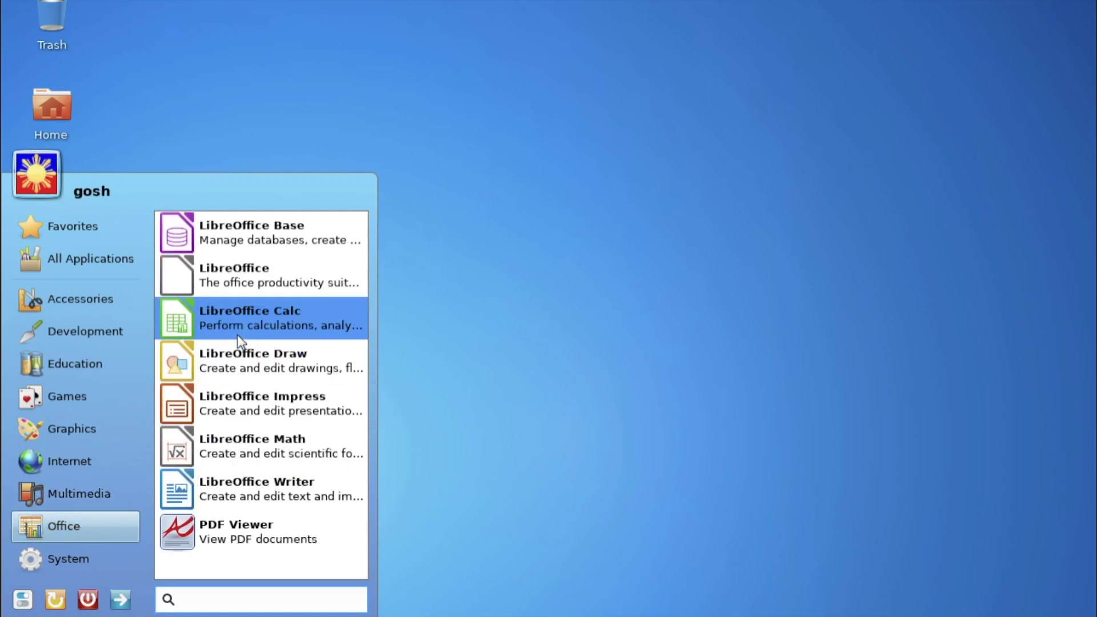
click(107, 555)
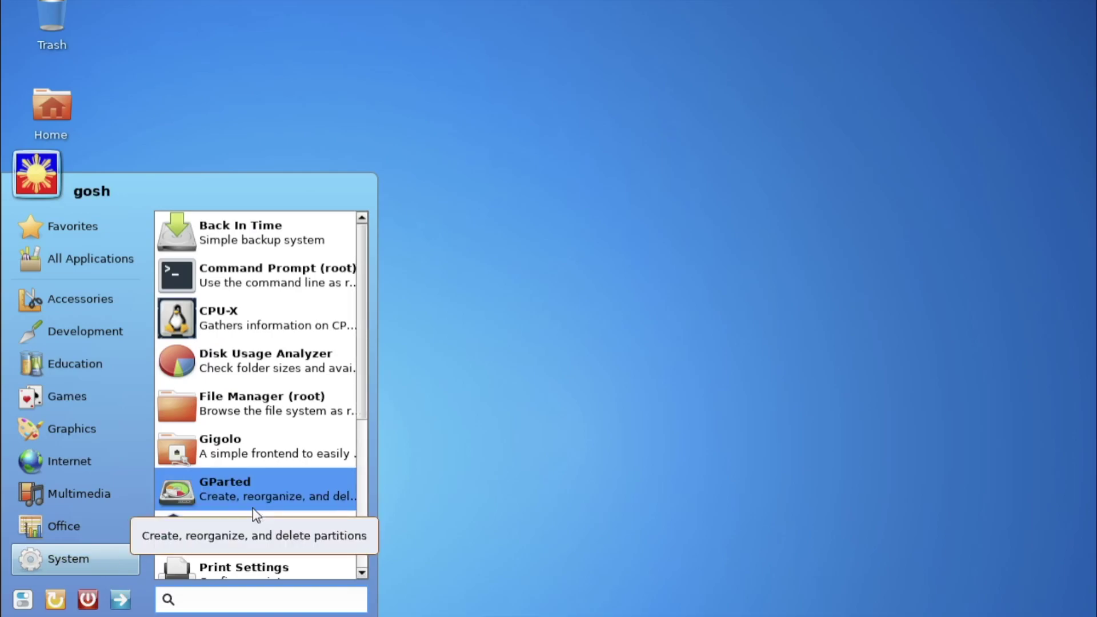
scroll(253, 509, down, 3)
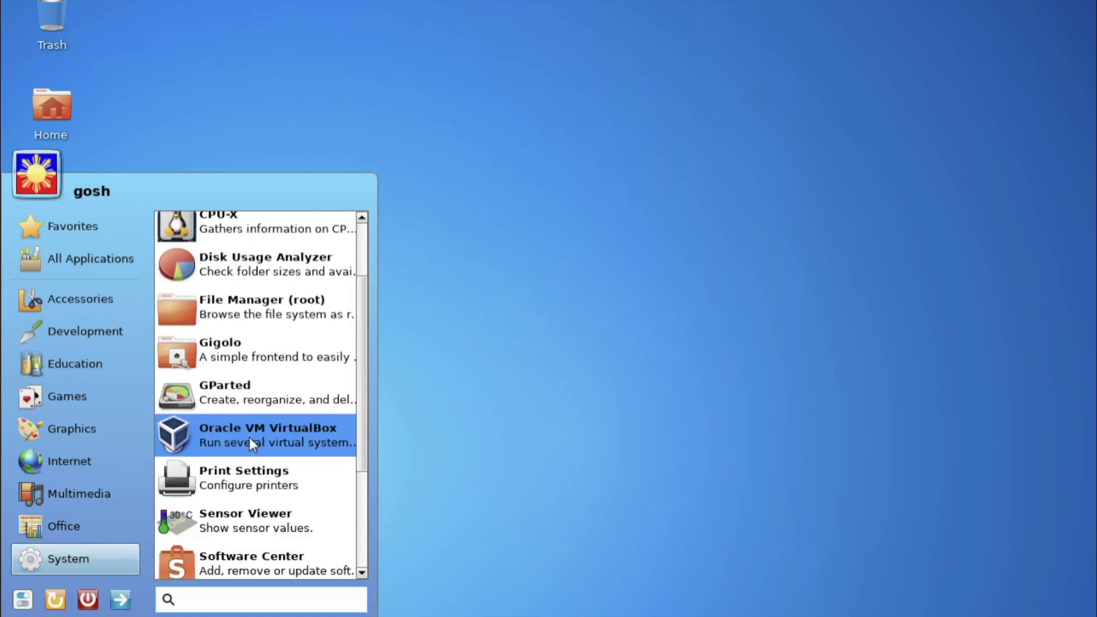
scroll(250, 440, down, 2)
scroll(238, 506, down, 2)
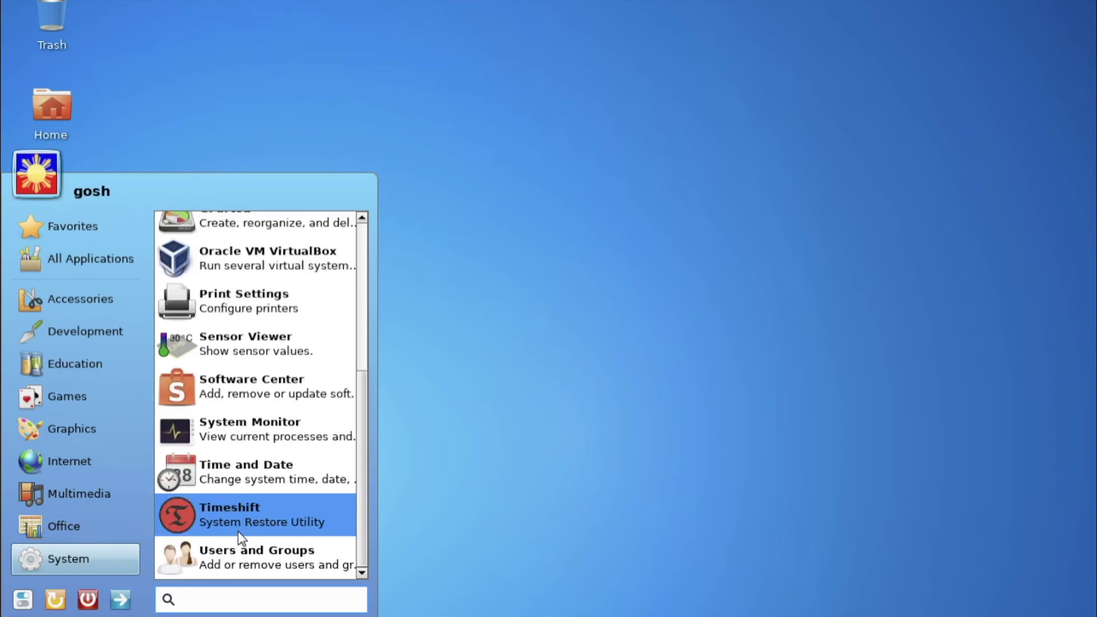
- Launch System Monitor from the System applications, view its Resources and File Systems pages and close it
click(270, 435)
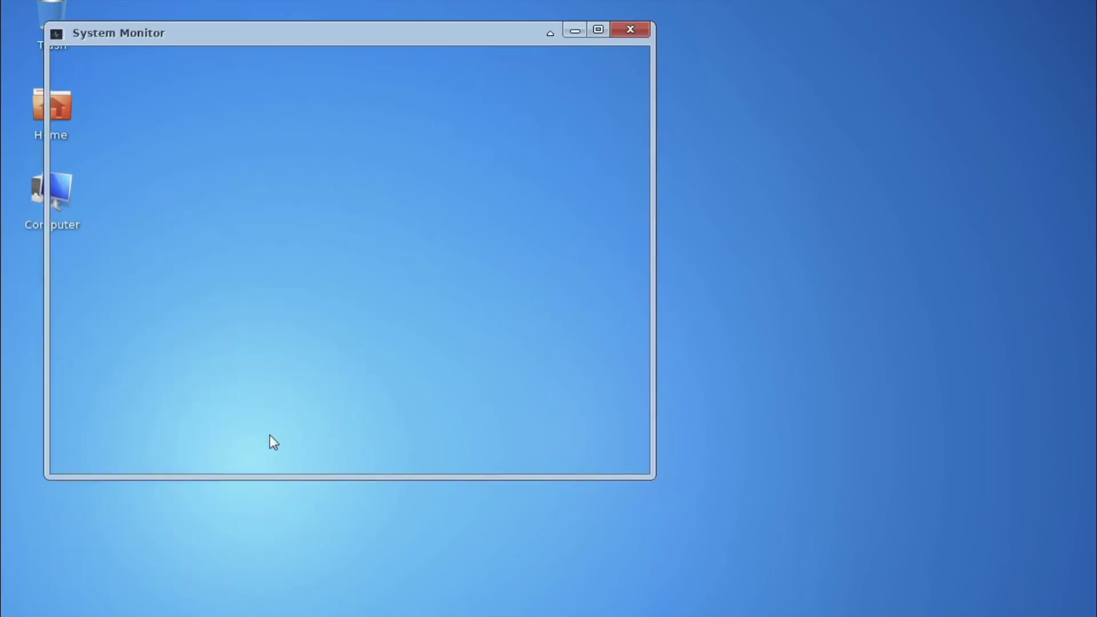
click(378, 61)
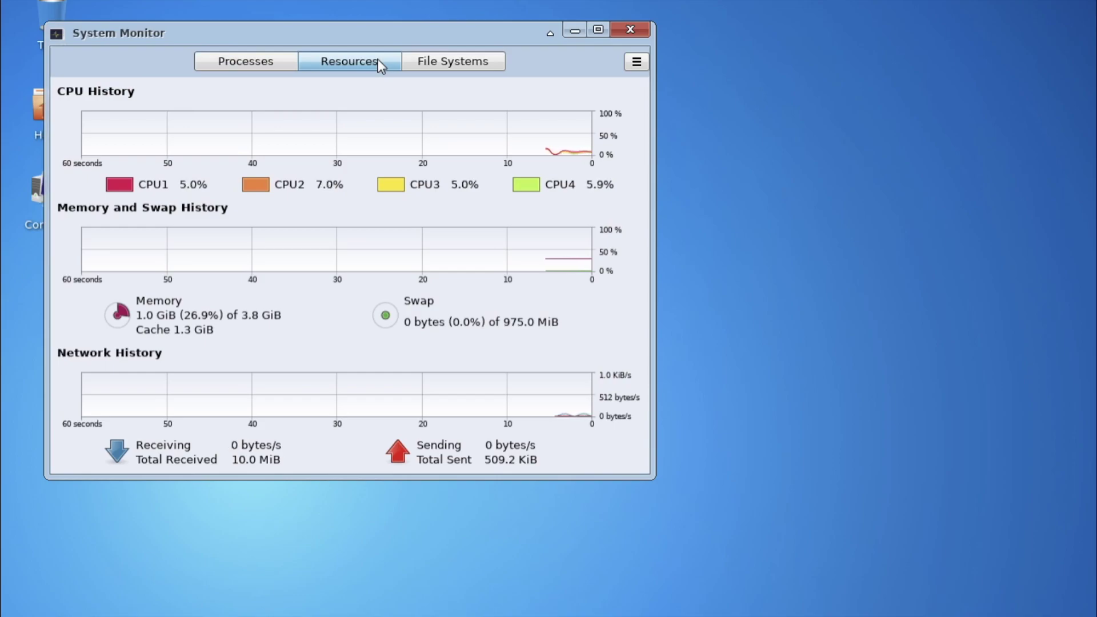
click(438, 65)
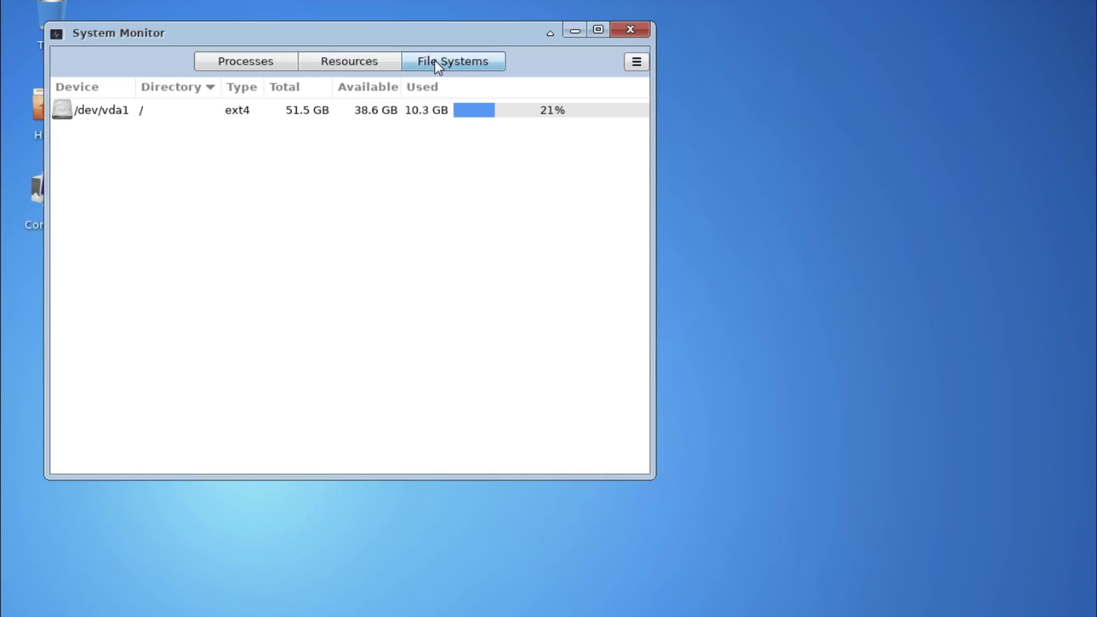
click(631, 30)
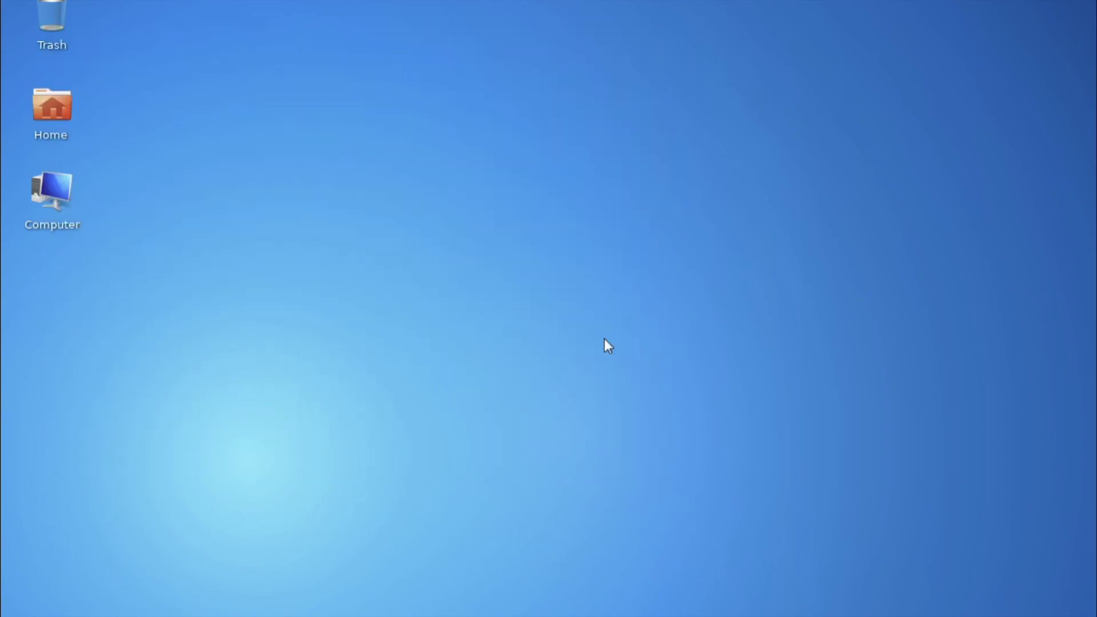
- Check the notification log, read the Details and Forecast pages of the weather report and close the report
click(1009, 612)
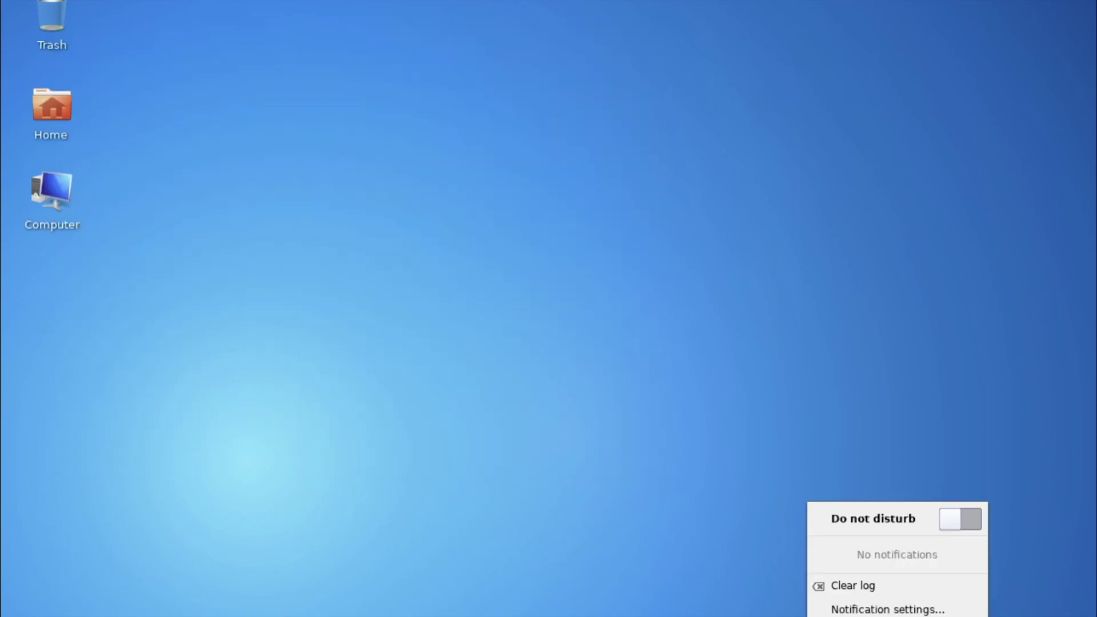
click(797, 466)
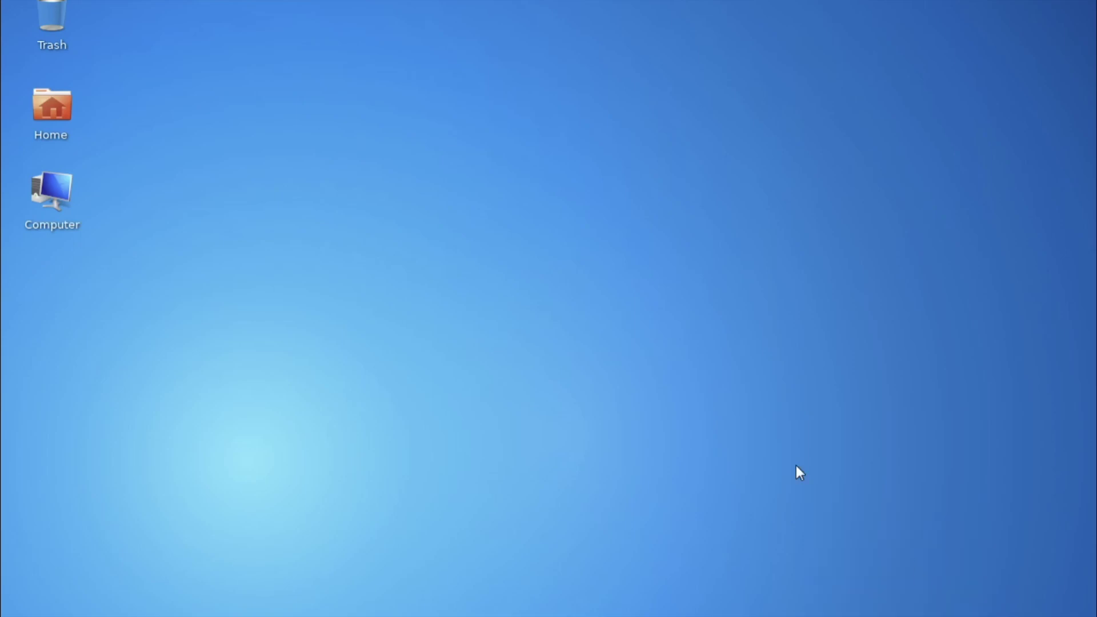
right_click(613, 350)
click(592, 403)
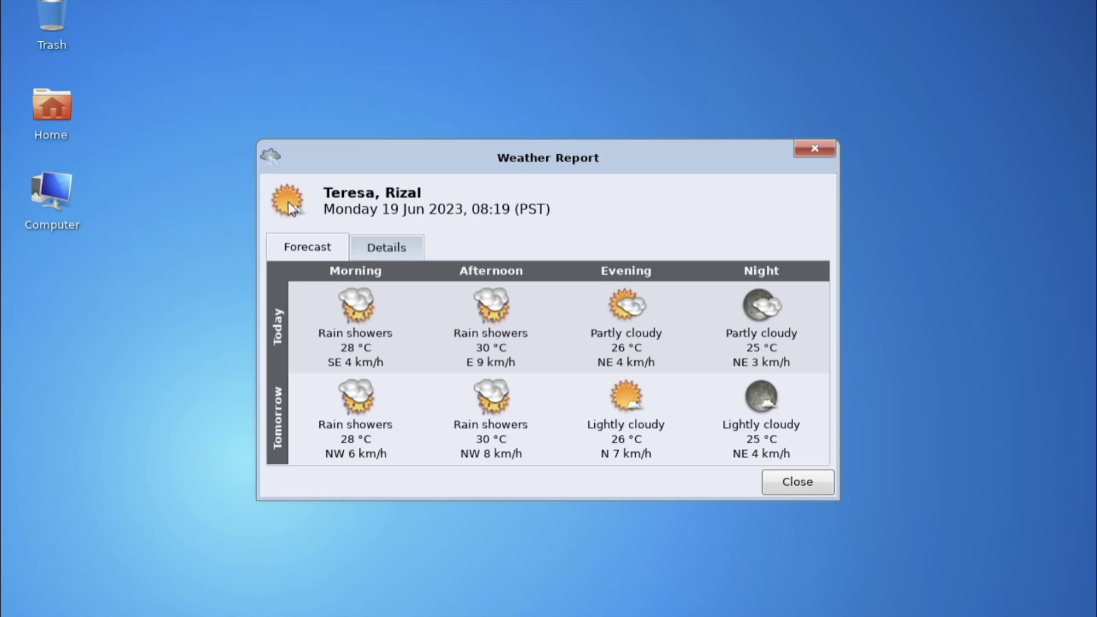
click(366, 247)
click(310, 249)
click(796, 481)
- View the location settings in the Weather Update properties and close them without changes
right_click(835, 451)
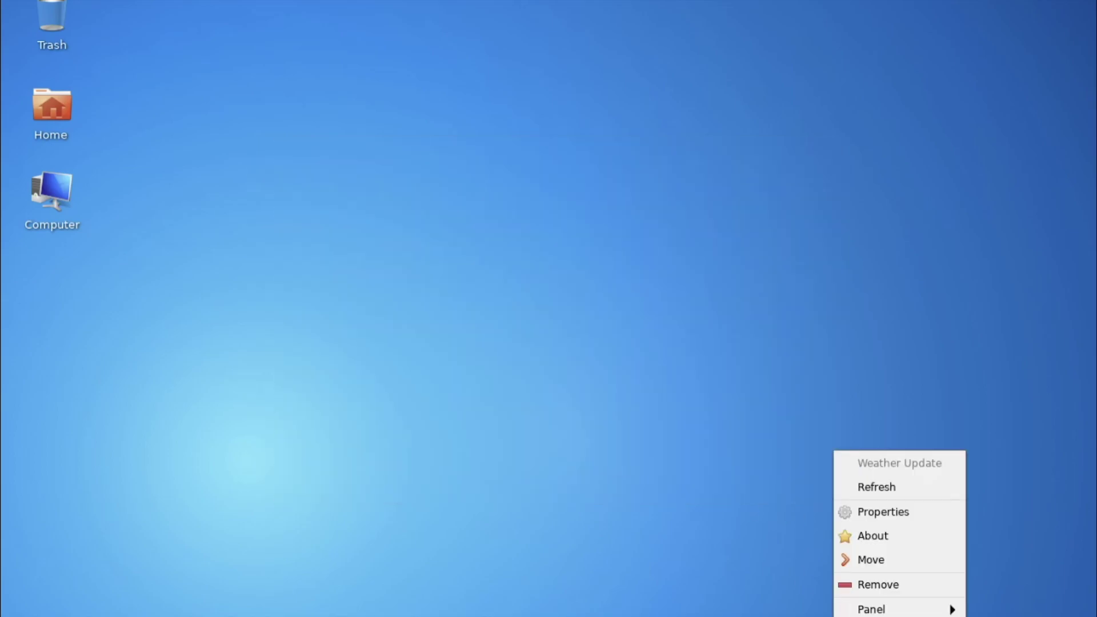
click(874, 512)
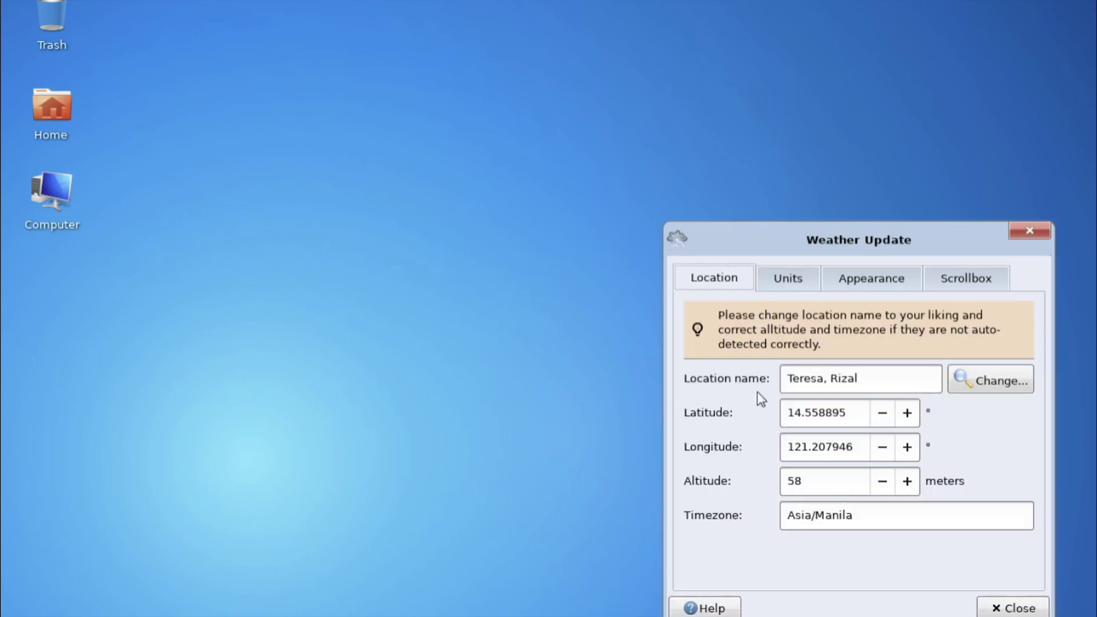
click(1038, 231)
- Open the desktop settings, look over the Background, Menus and Icons pages and close the window
right_click(456, 320)
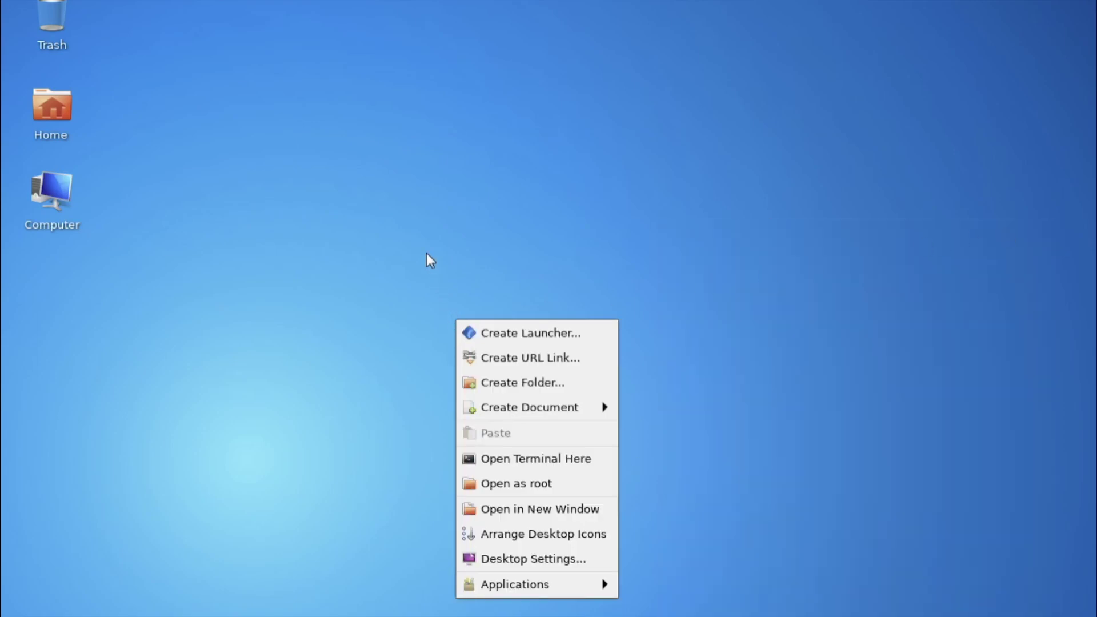
click(517, 559)
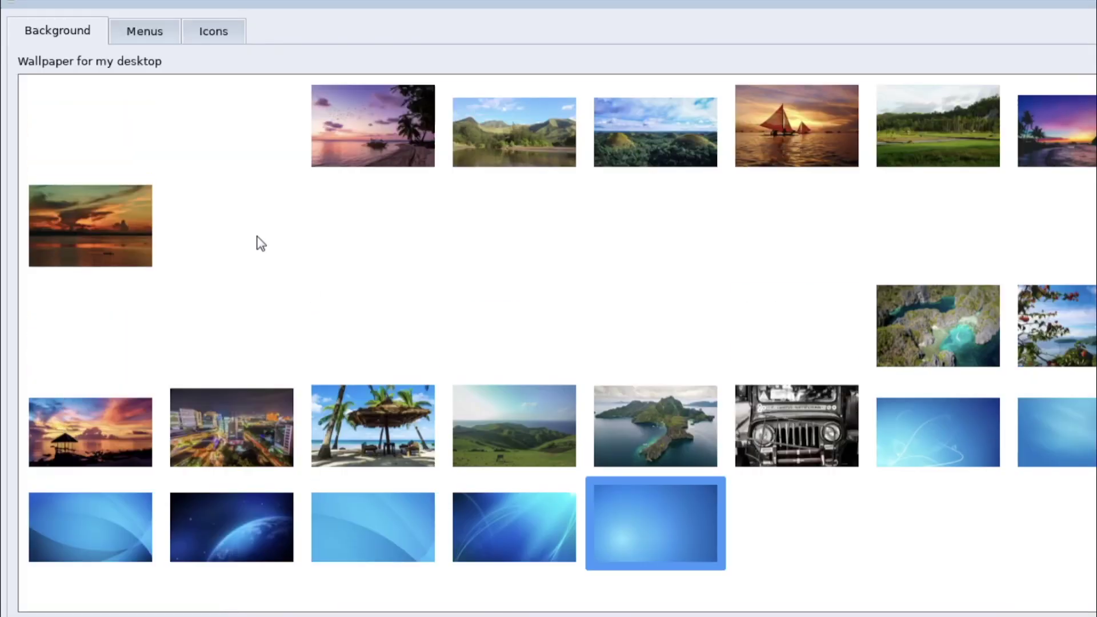
click(144, 34)
click(220, 34)
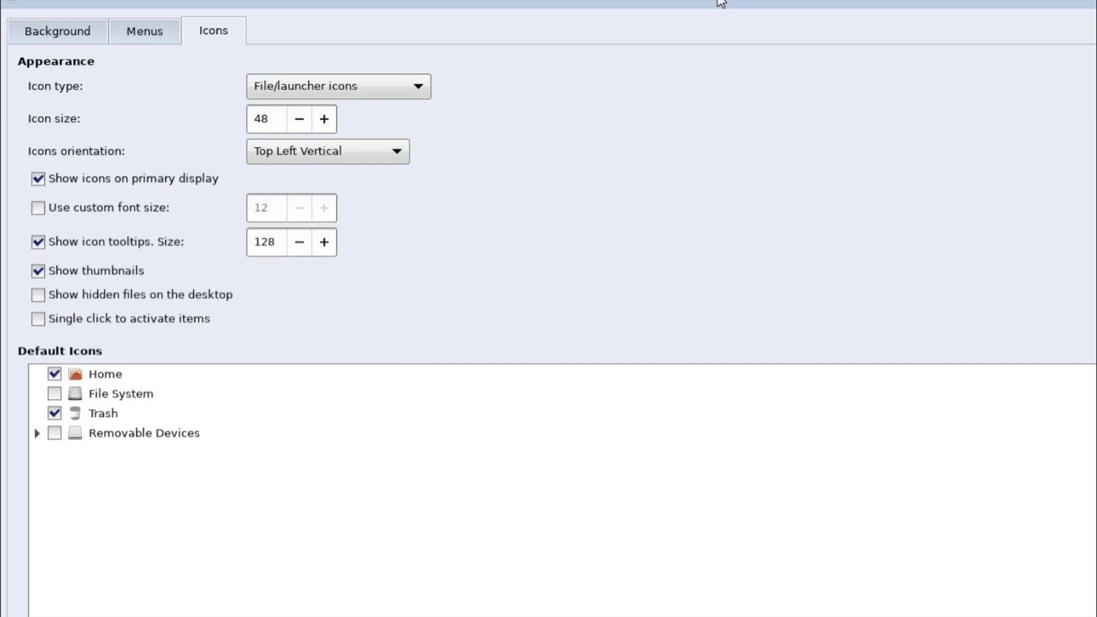
click(984, 21)
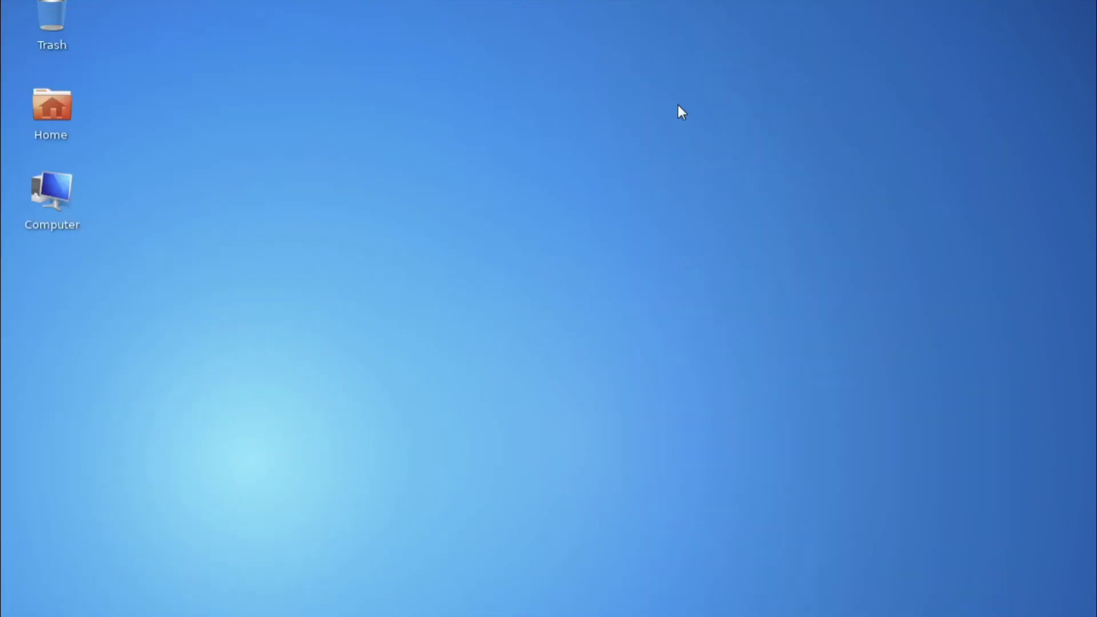
- View the Applications submenu of the desktop's context menu and dismiss it
right_click(516, 181)
mouse_move(578, 446)
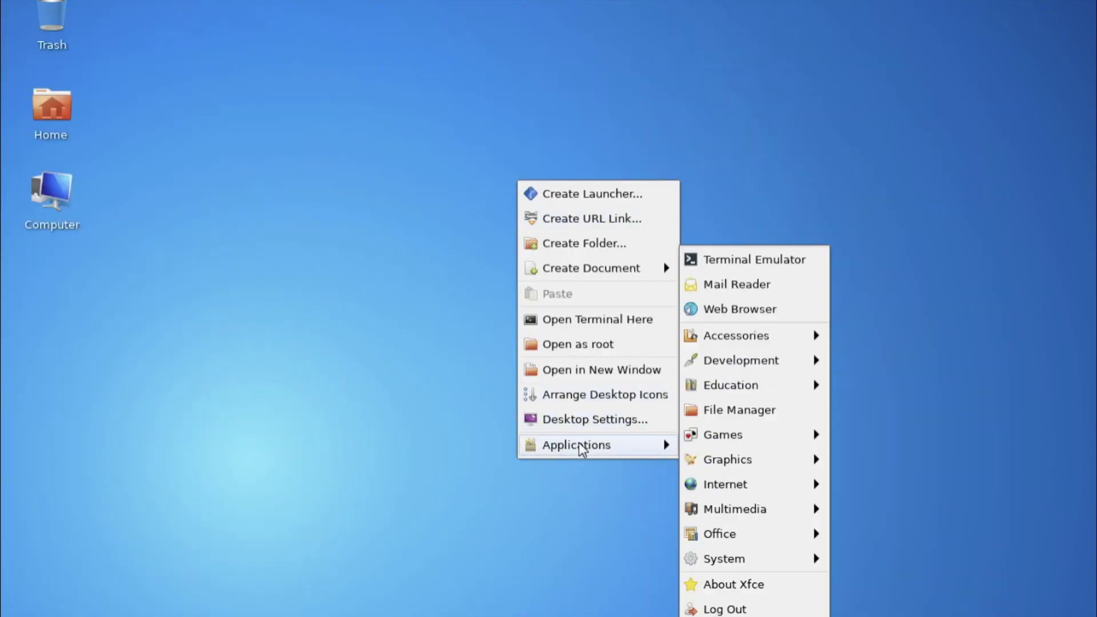
click(471, 452)
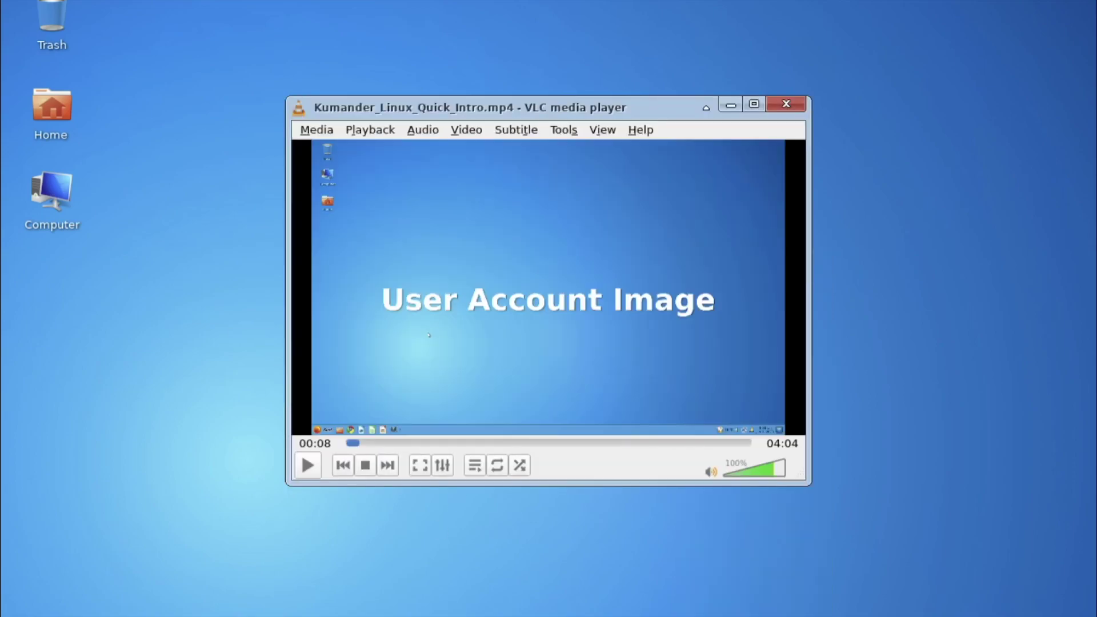
- Skip to about 00:17 in the Kumander_Linux_Quick_Intro.mp4 video, toggle playback and switch full screen on and off
right_click(316, 615)
key(Escape)
click(375, 442)
click(374, 441)
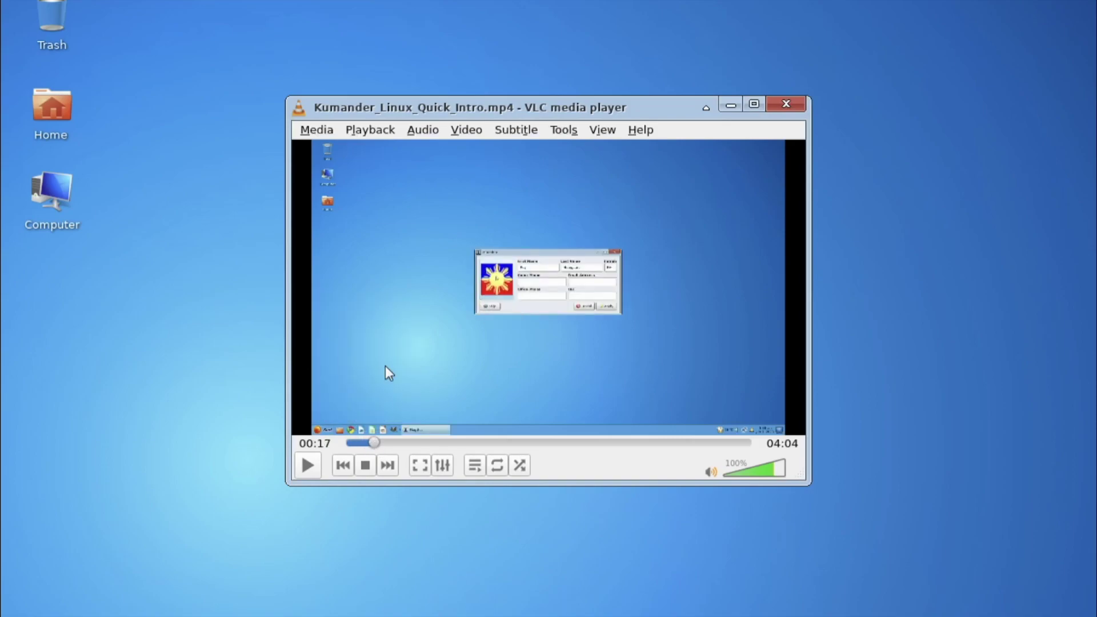
key(space)
double_click(399, 359)
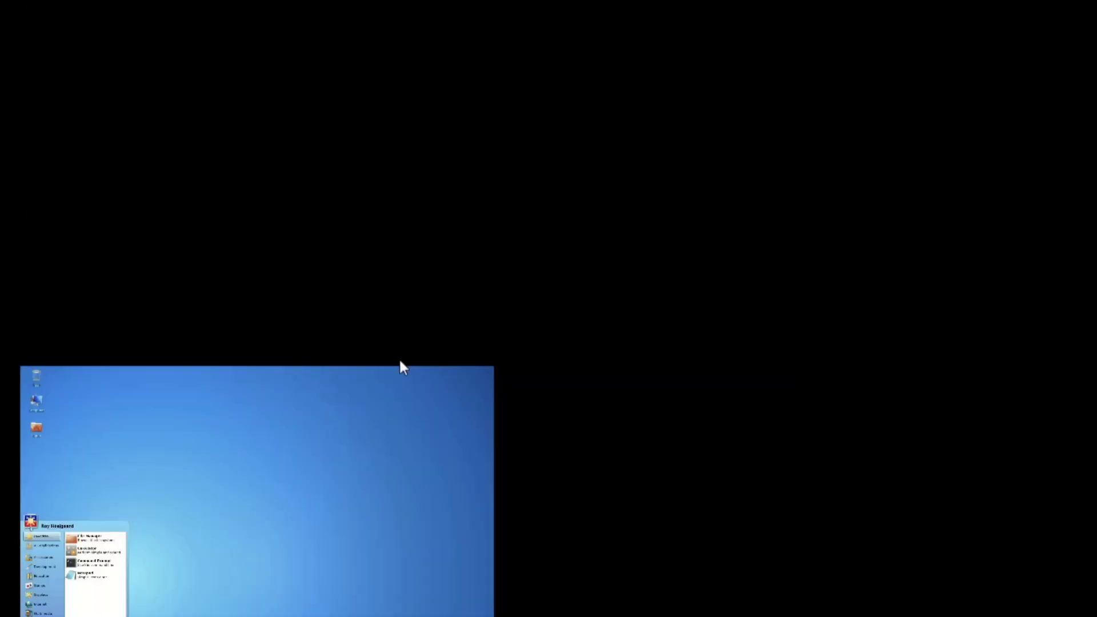
double_click(352, 437)
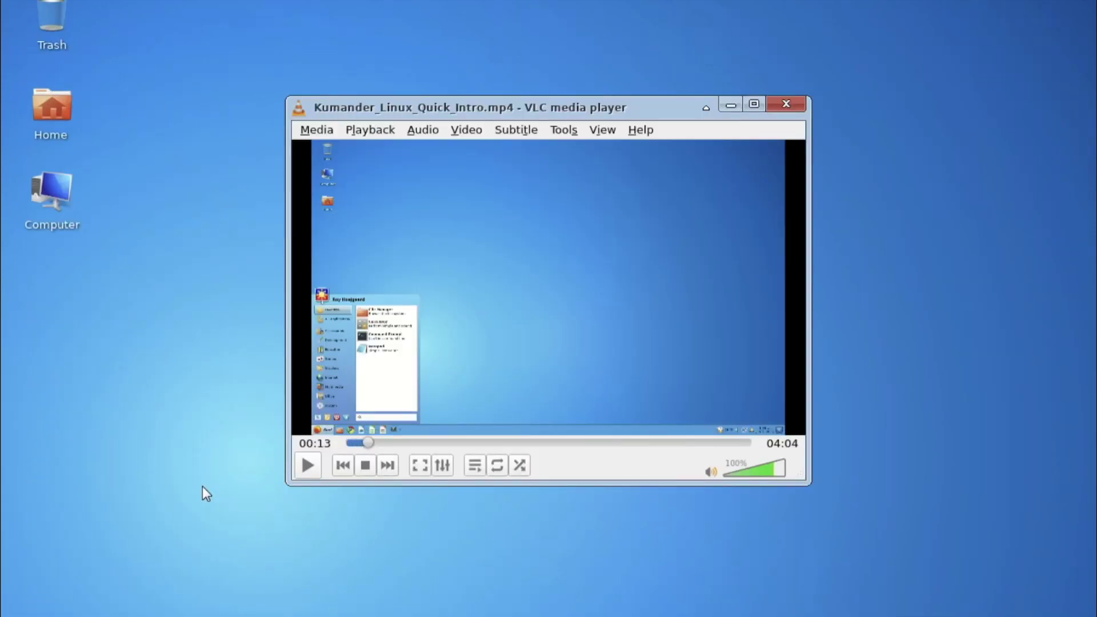
- Look at the account image and Development applications in the start menu, close it and resume the intro video
key(super)
click(97, 330)
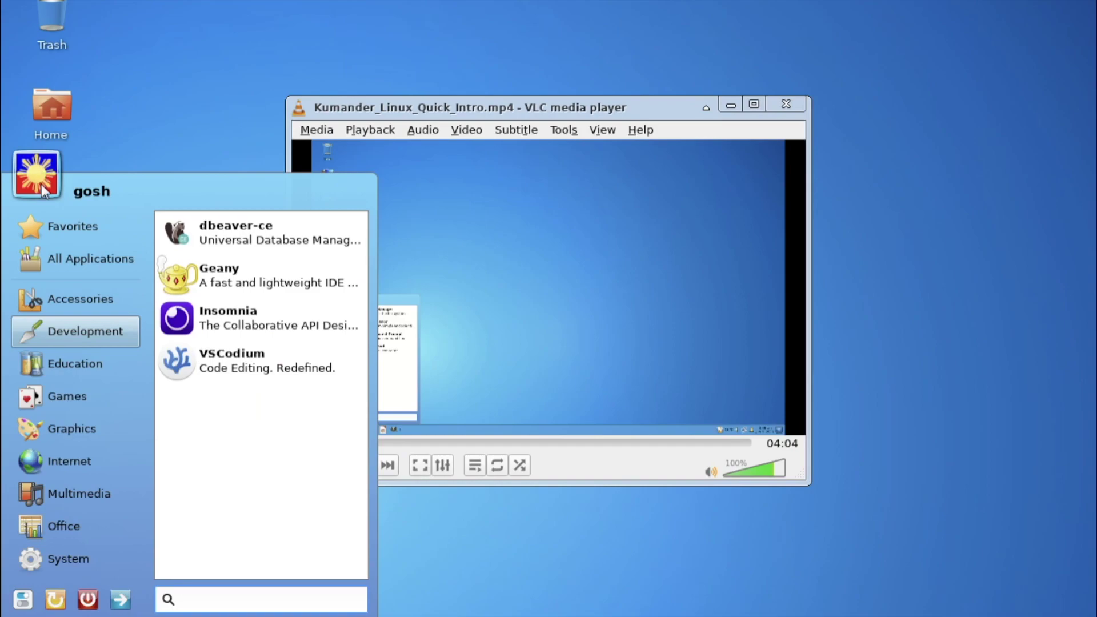
click(479, 386)
click(308, 467)
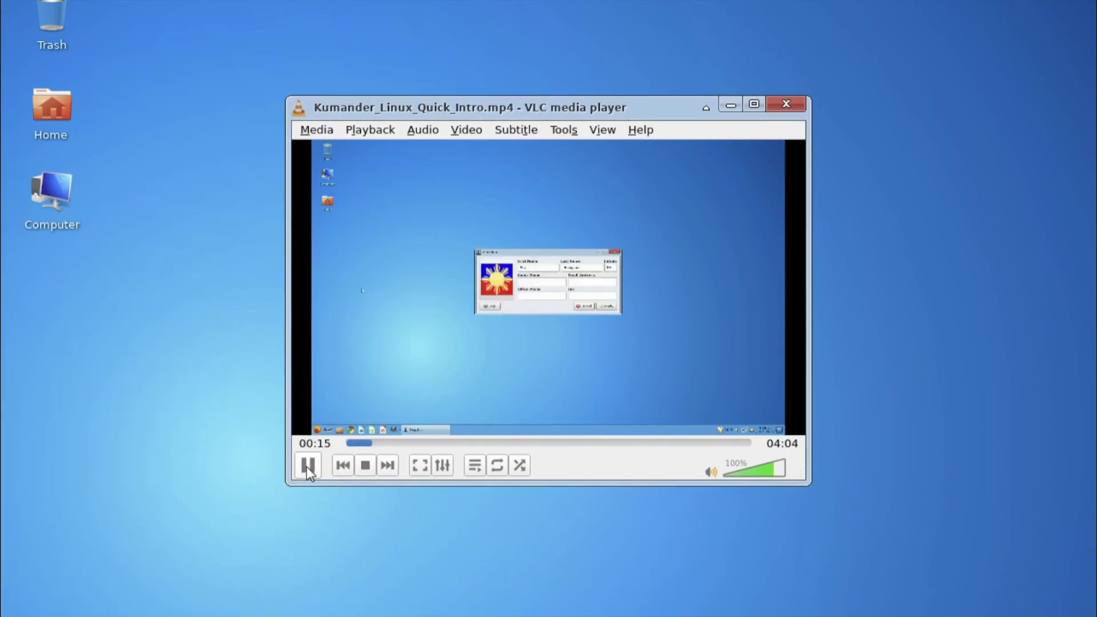
- Browse the Development and Office applications in the start menu and open the Settings manager from it
key(super)
click(74, 332)
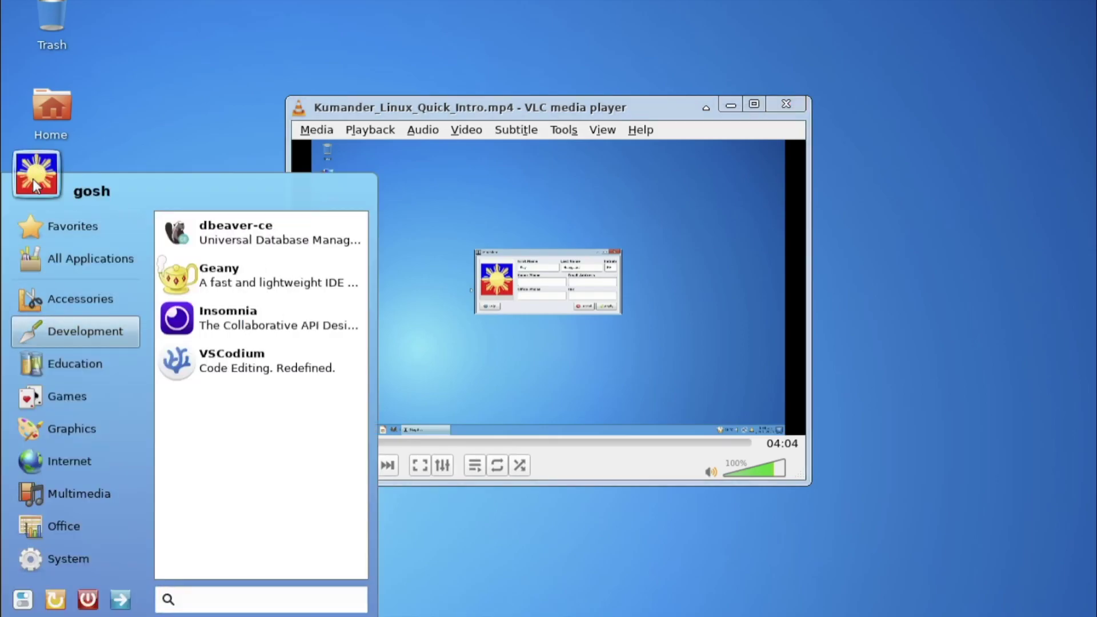
click(31, 529)
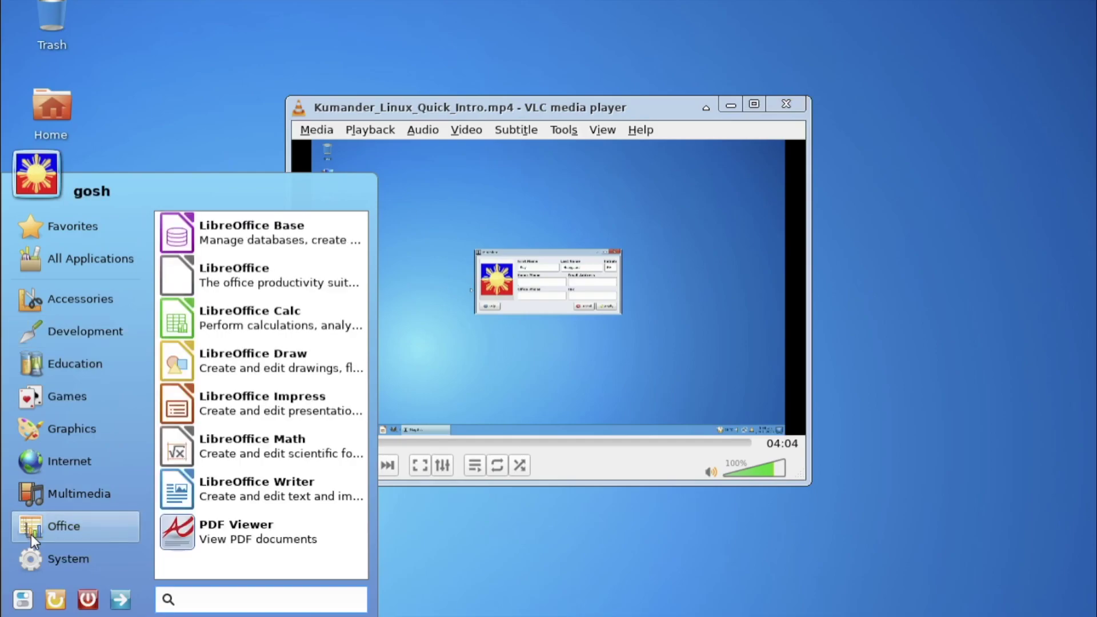
click(22, 598)
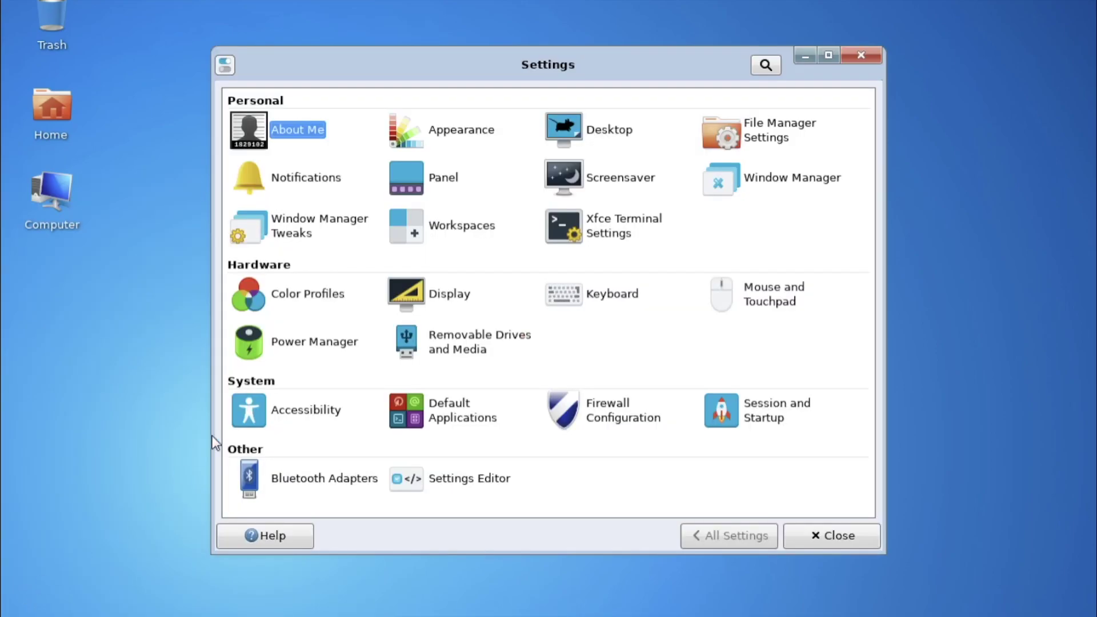
- Change the account picture in About Me to the stock tiger photo and apply the change
click(294, 131)
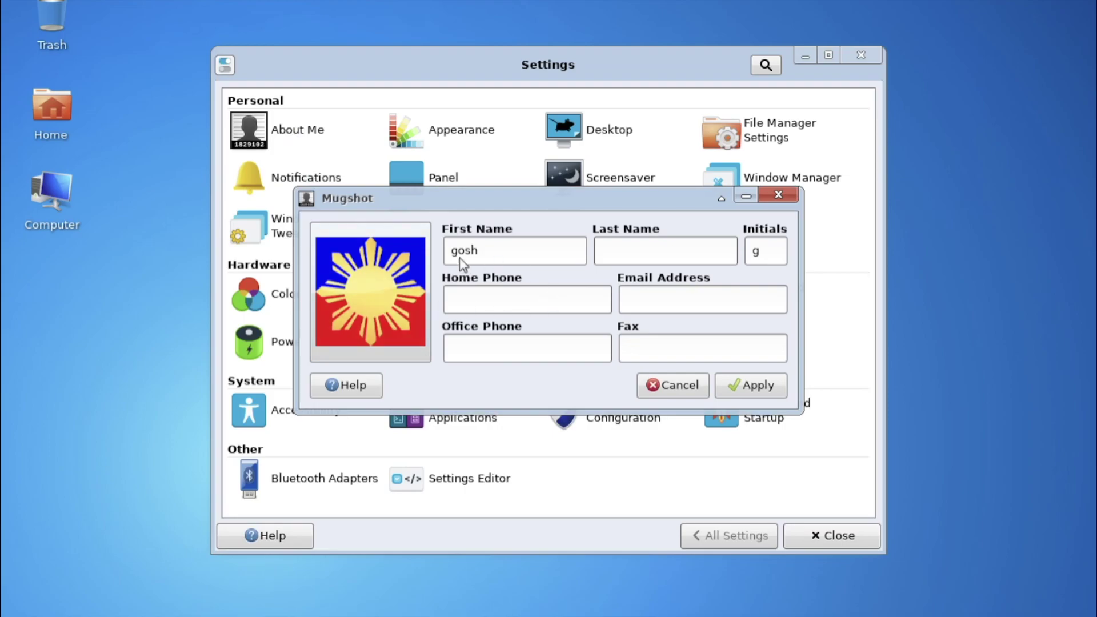
click(364, 311)
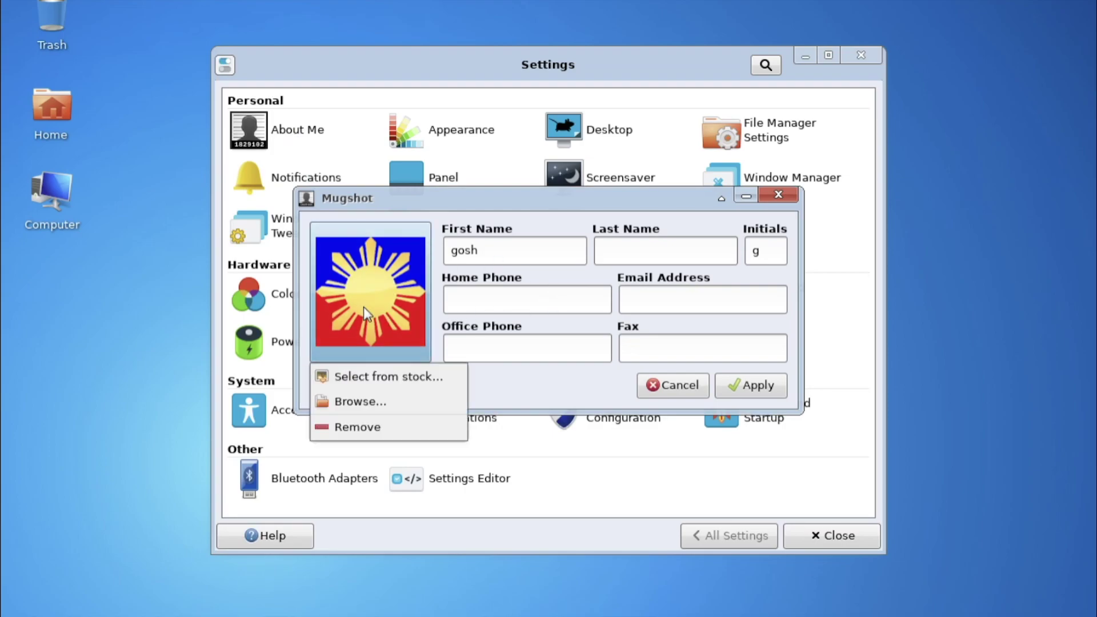
click(375, 377)
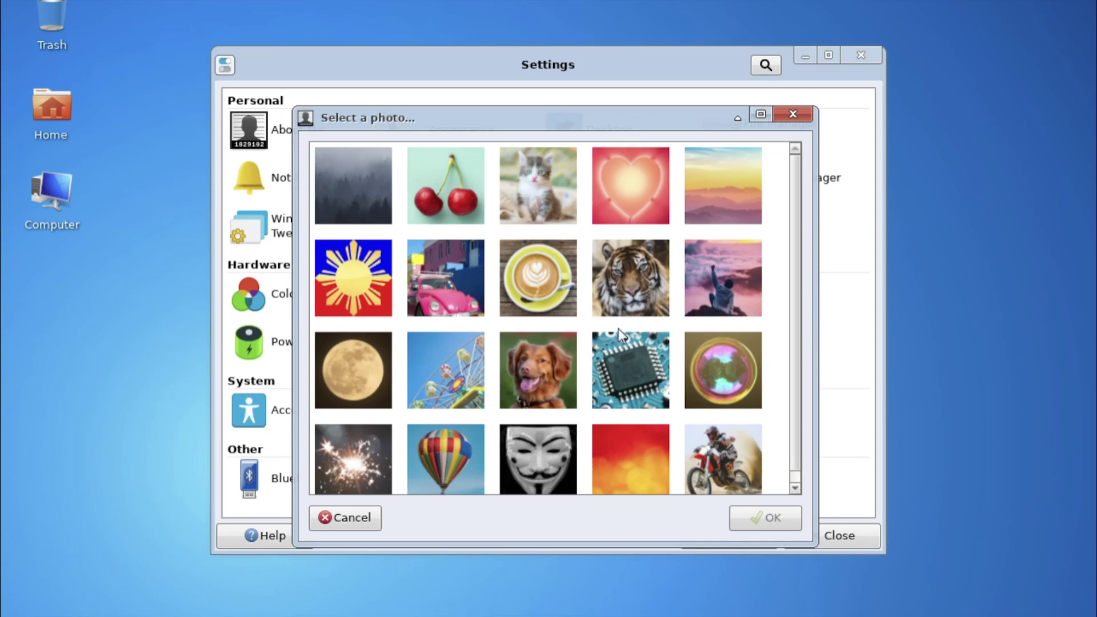
click(638, 280)
click(746, 514)
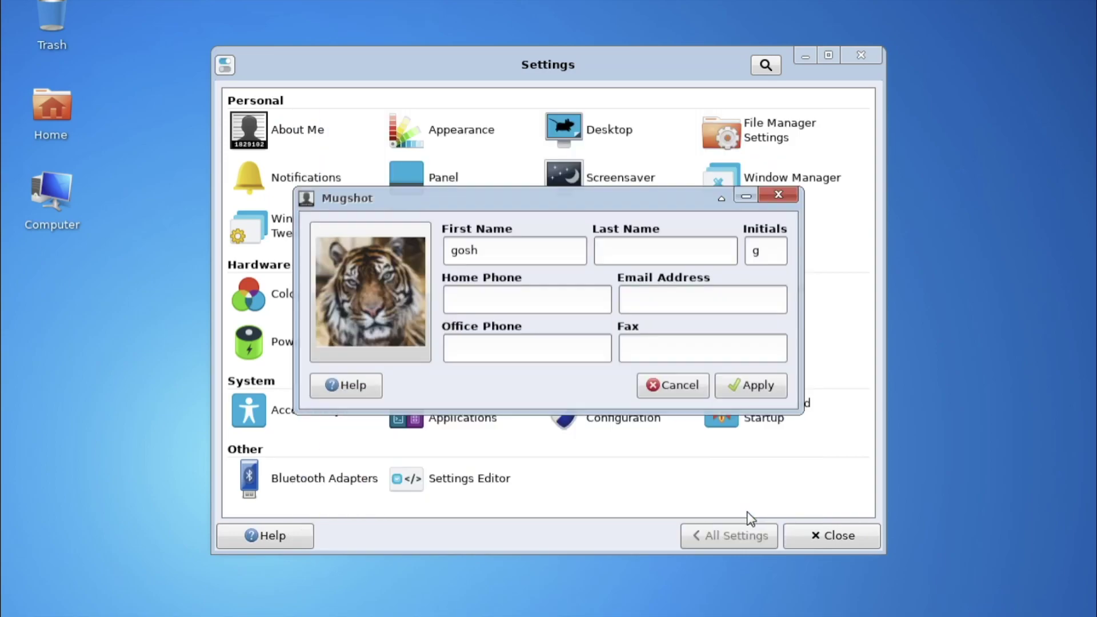
click(743, 385)
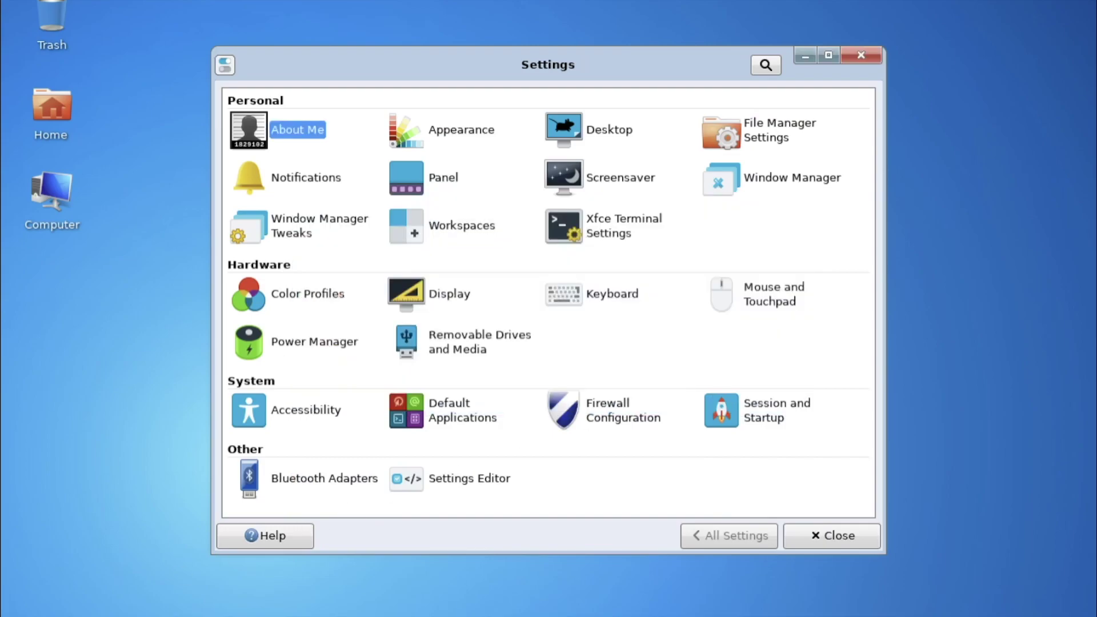
- Check the account picture in the start menu and return to the Settings window
key(super)
key(Escape)
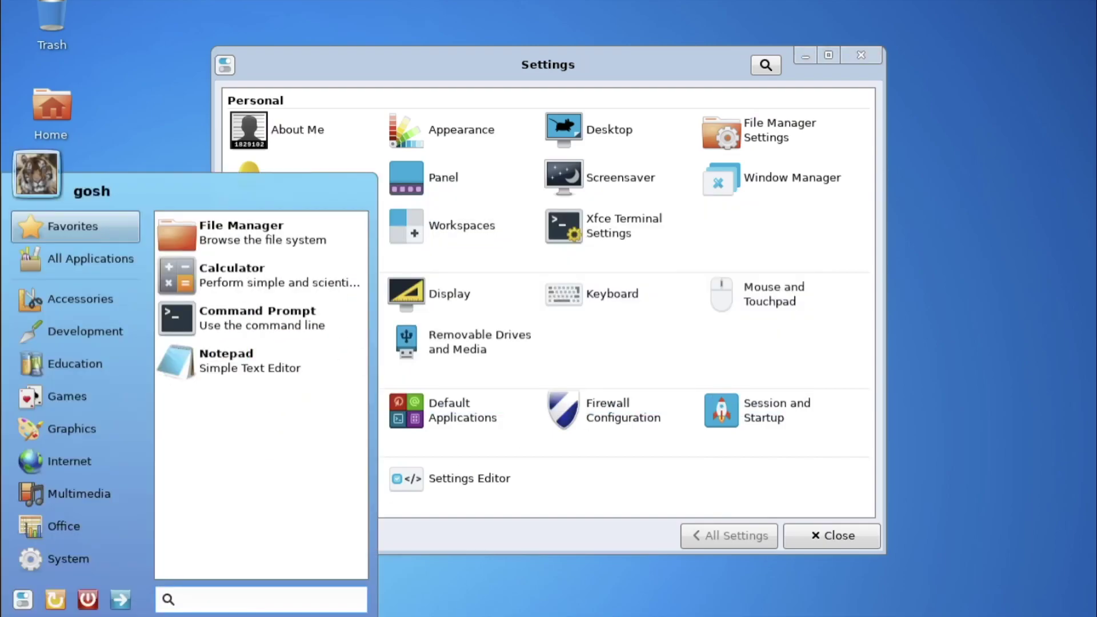
key(Escape)
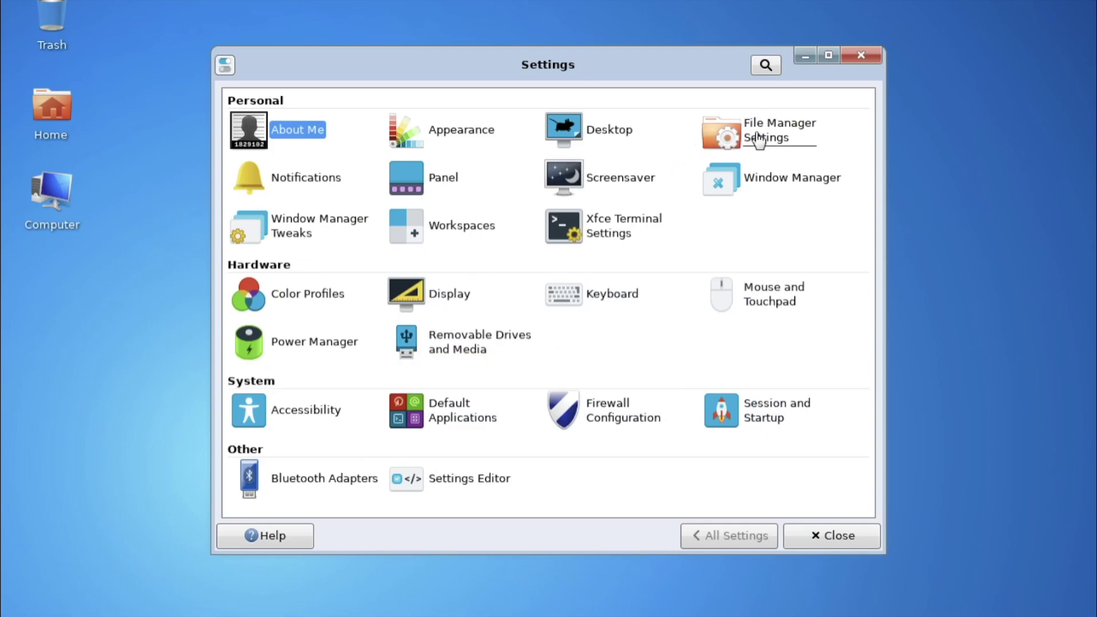
- Look through the style, icon, font and general options of the Appearance settings, including adding an icon theme, and close the settings
click(443, 139)
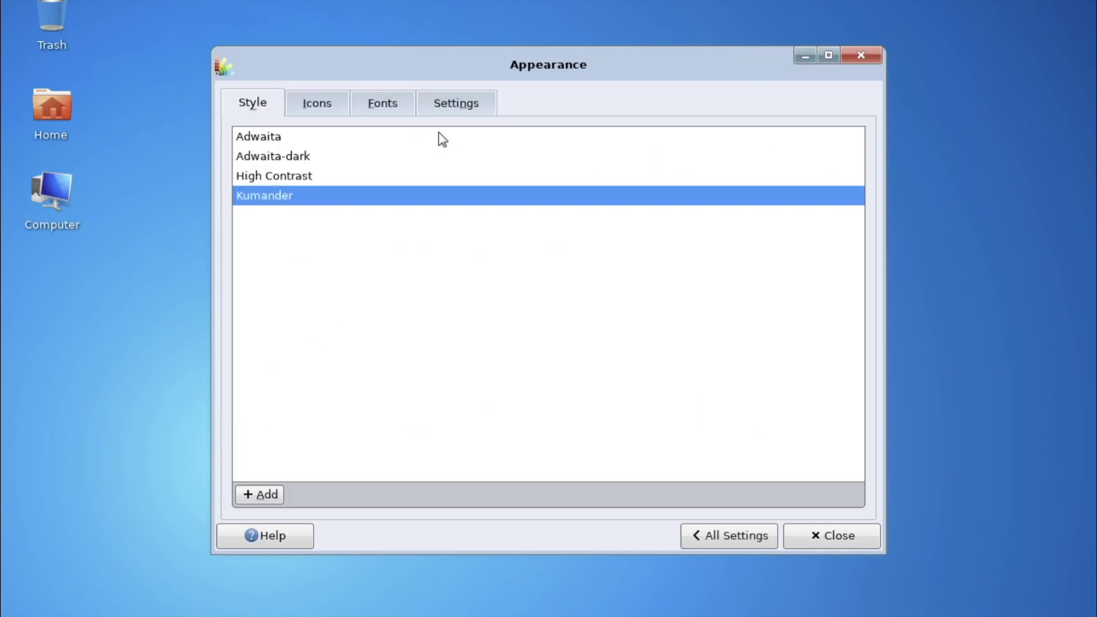
click(334, 112)
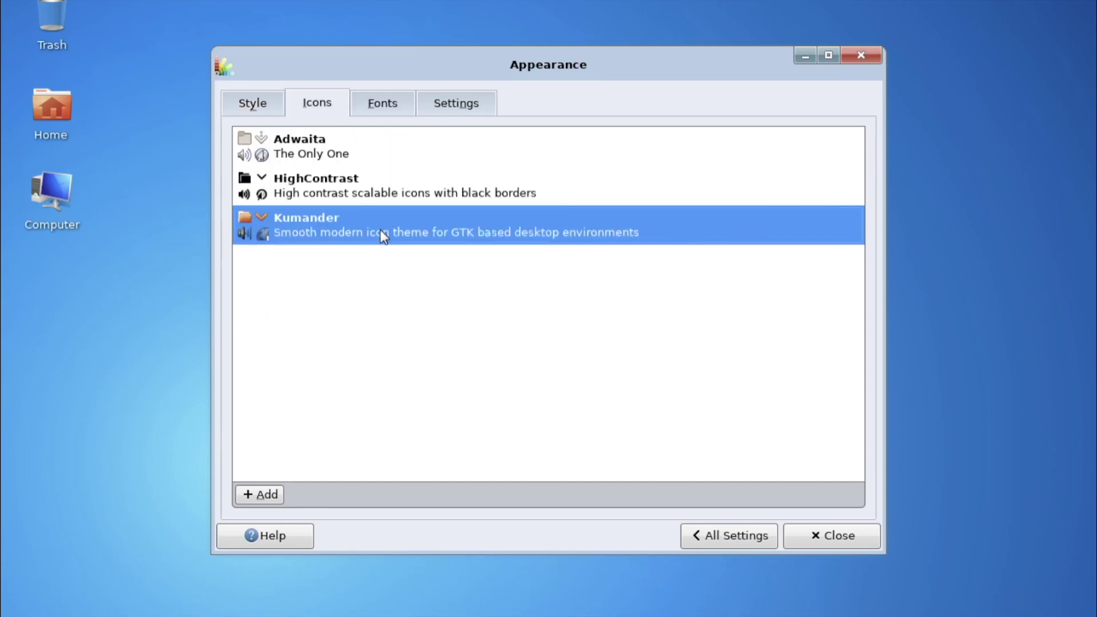
click(262, 495)
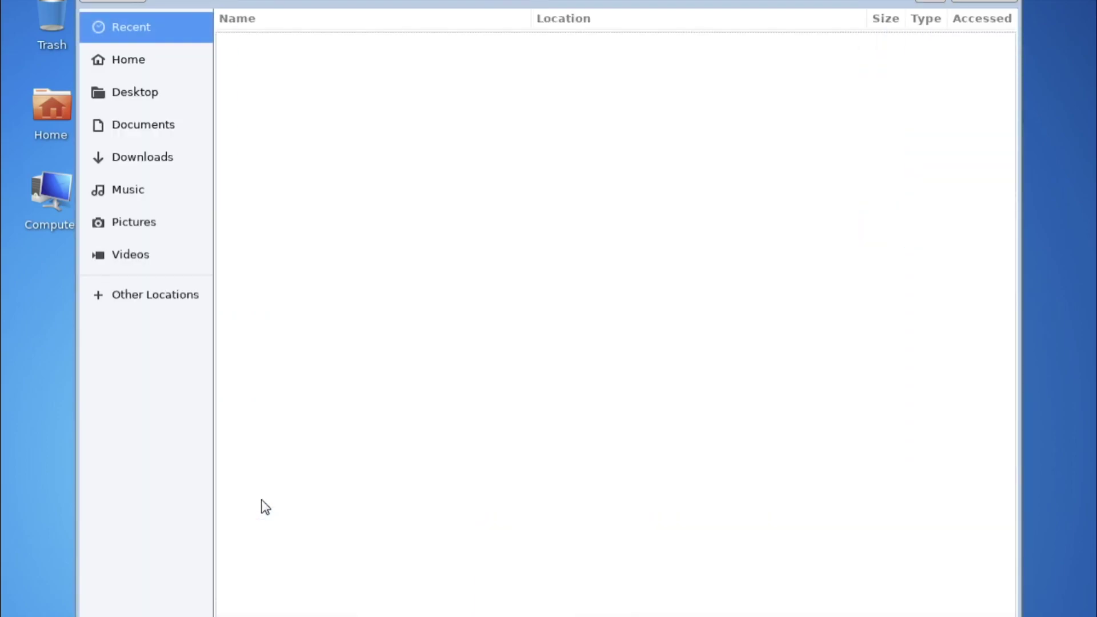
click(120, 2)
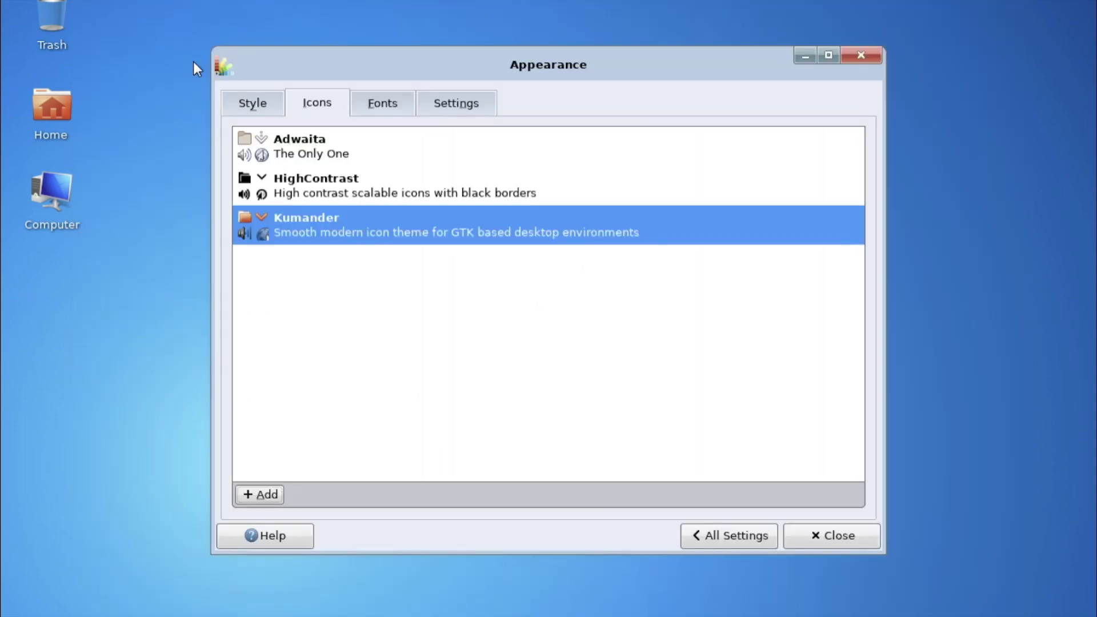
click(388, 107)
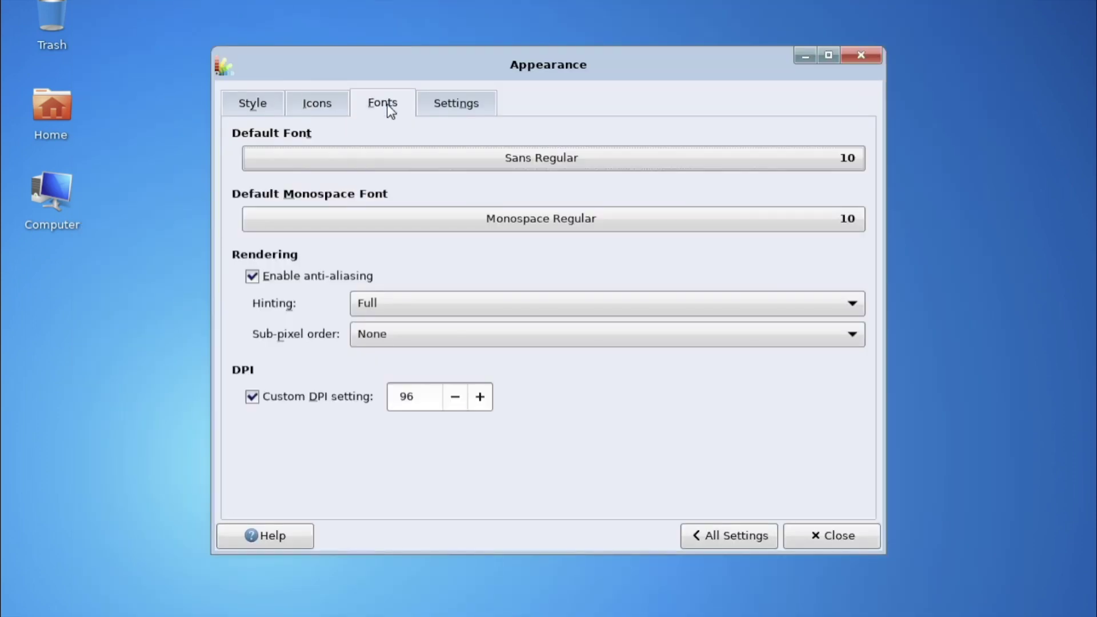
click(455, 110)
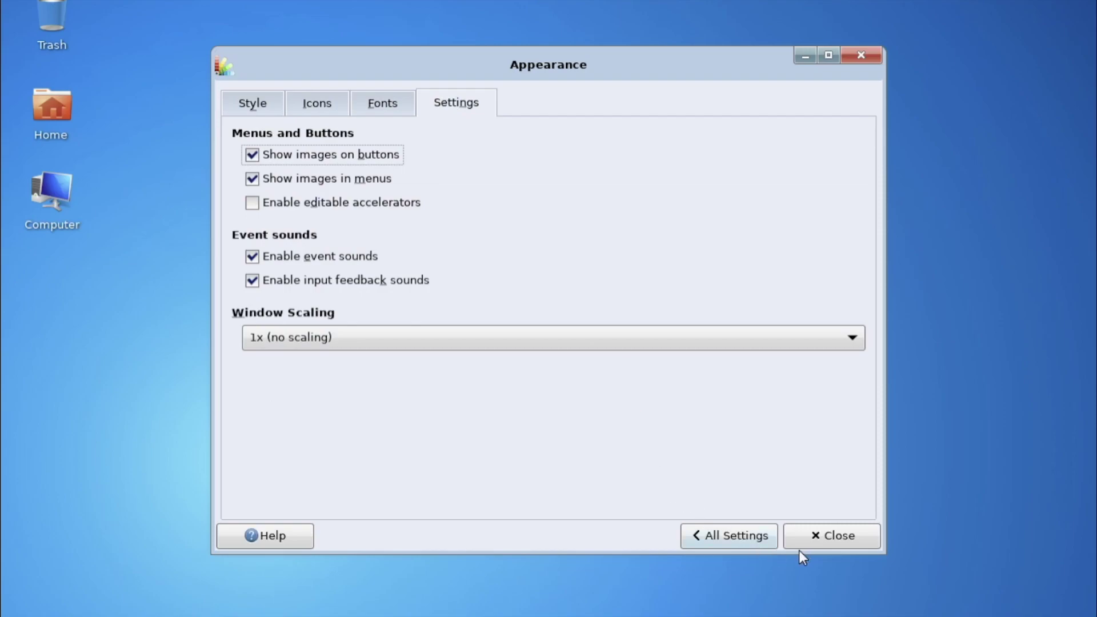
click(819, 538)
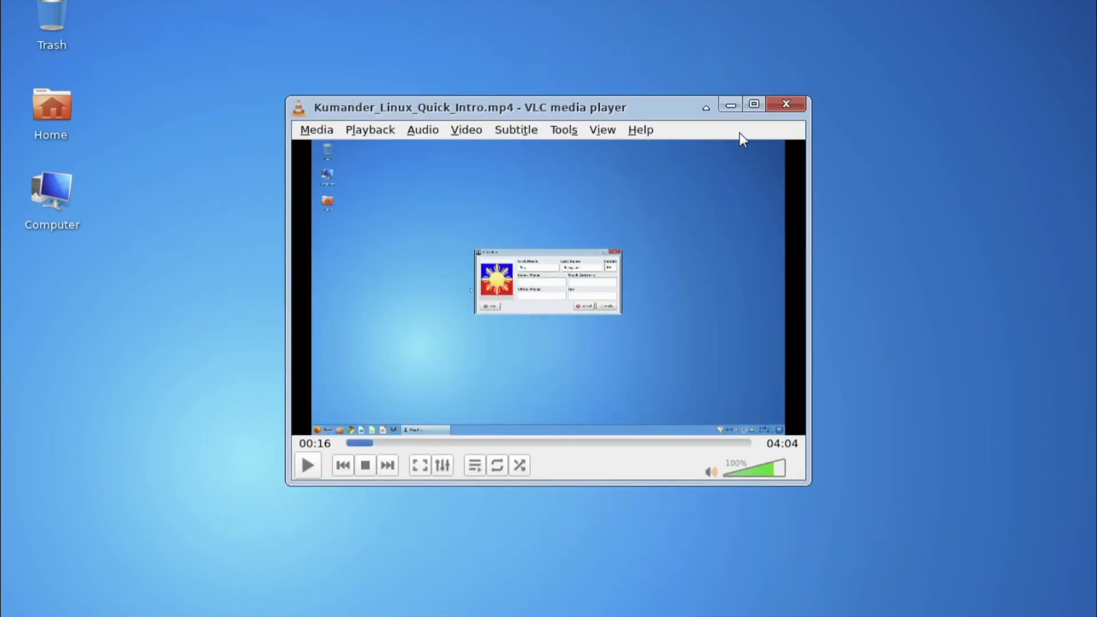
- Close the intro video player and reopen the Settings manager from the start menu
click(786, 105)
click(22, 599)
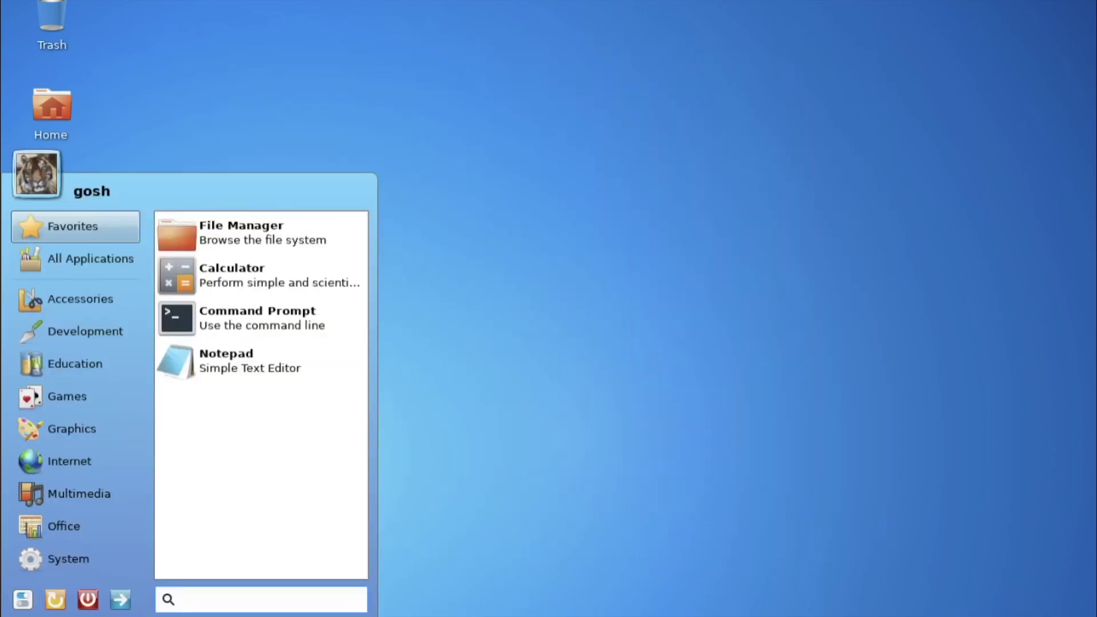
click(24, 599)
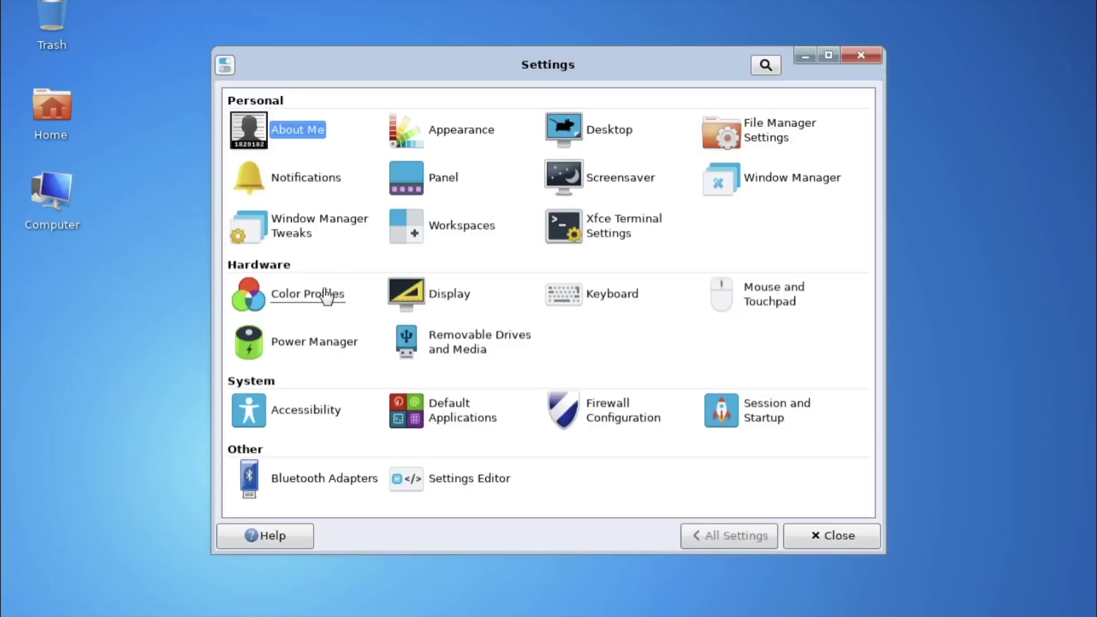
- Look at the Placement, Compositor and Workspaces options in Window Manager Tweaks and return to all settings
click(285, 230)
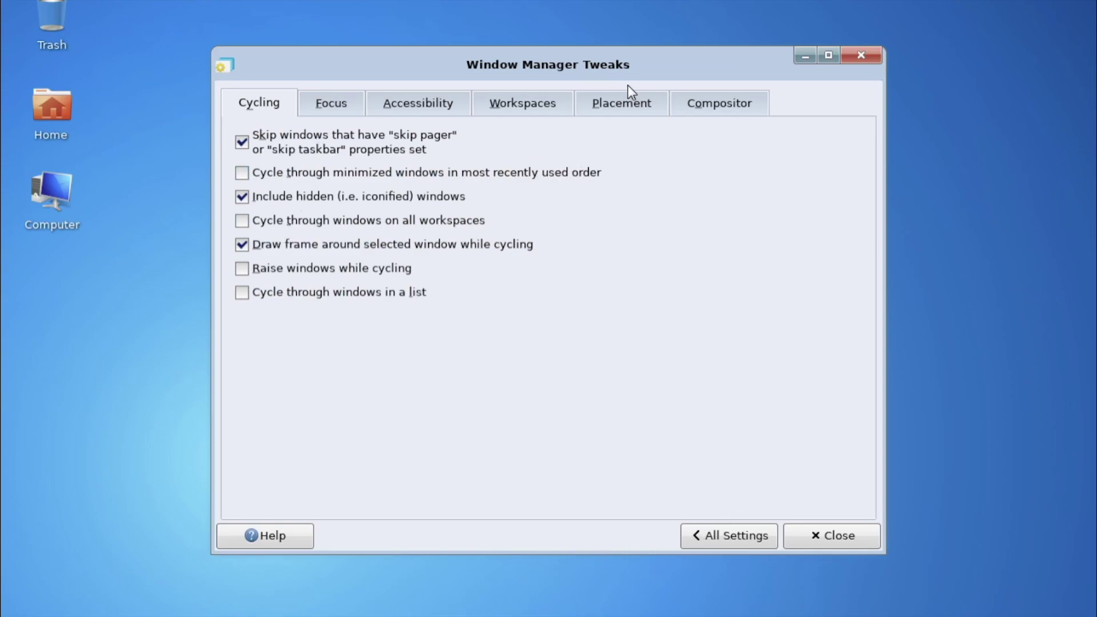
click(626, 103)
click(713, 108)
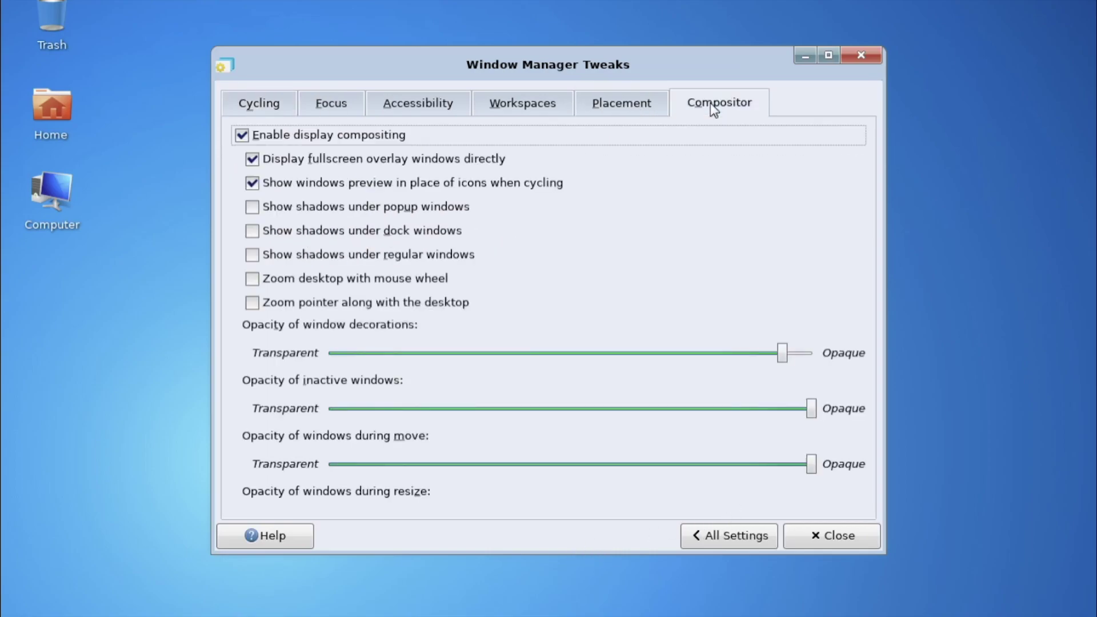
click(518, 101)
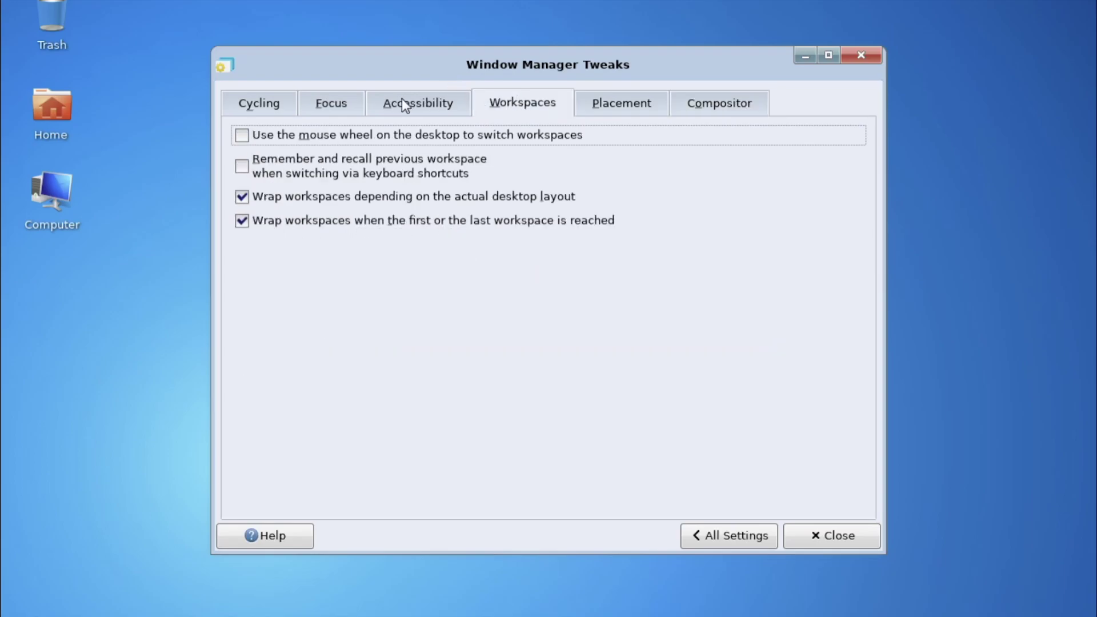
click(709, 536)
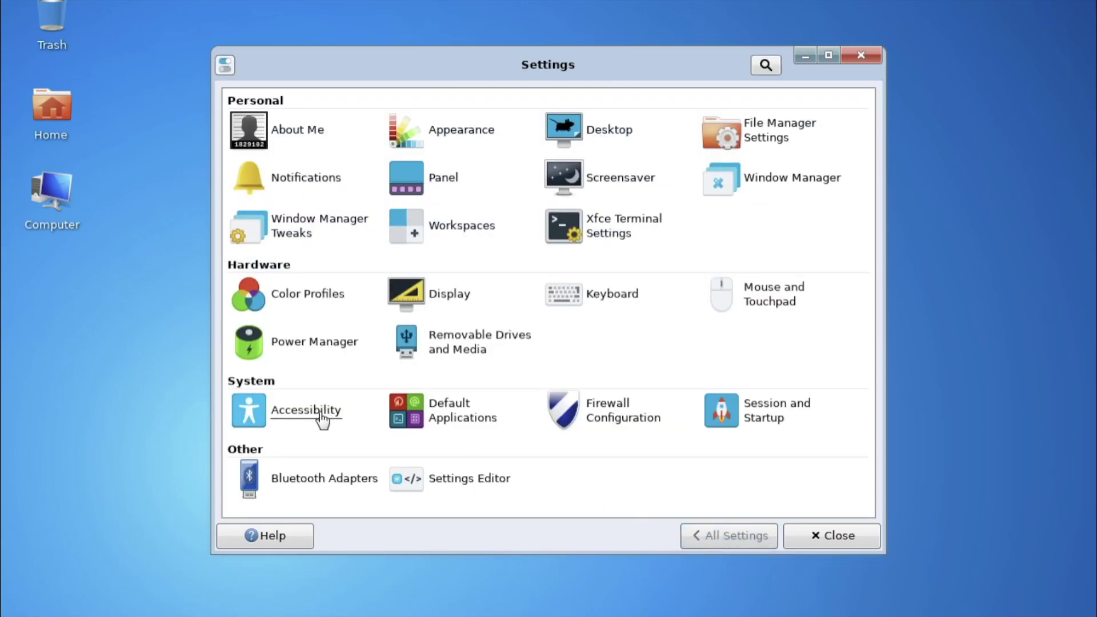
- Review the Internet, Utilities and Others categories of Default Applications and close the Settings manager
click(423, 422)
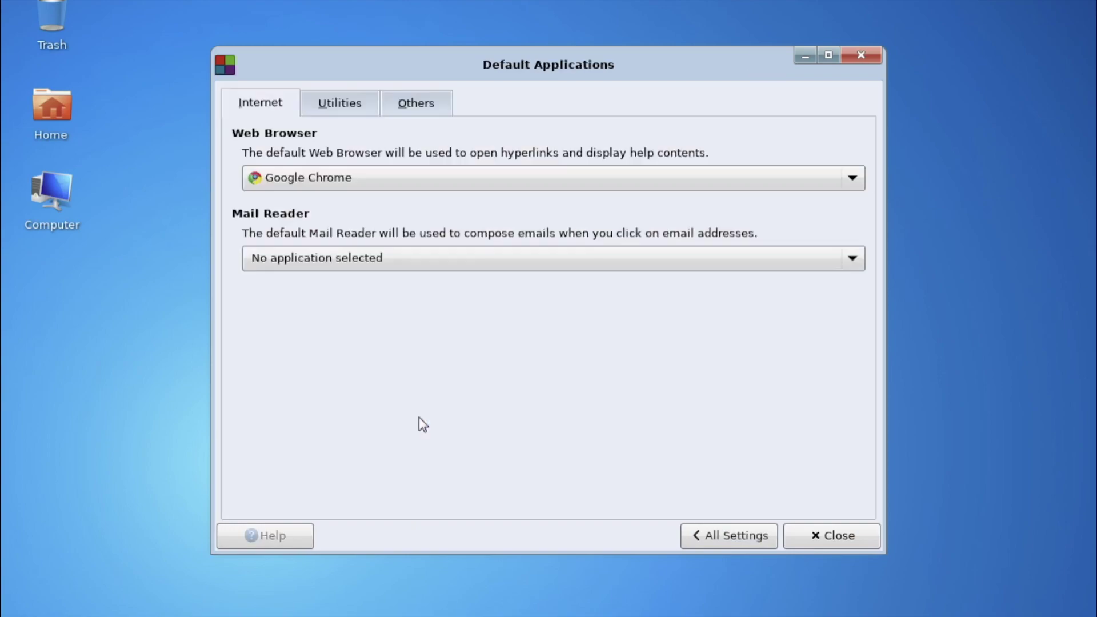
click(329, 109)
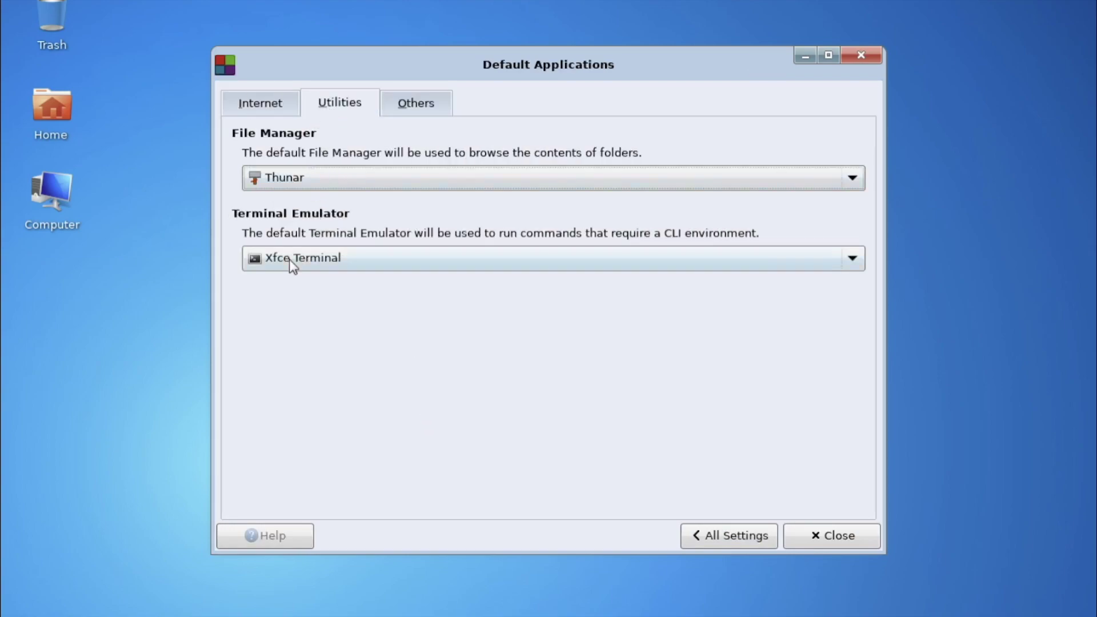
click(403, 106)
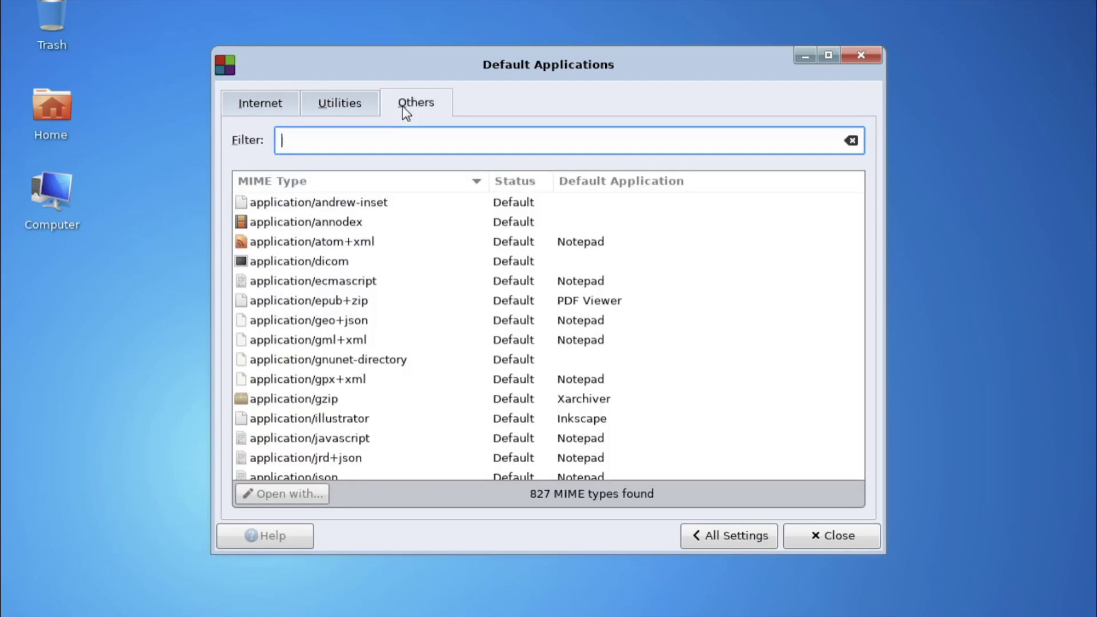
click(734, 540)
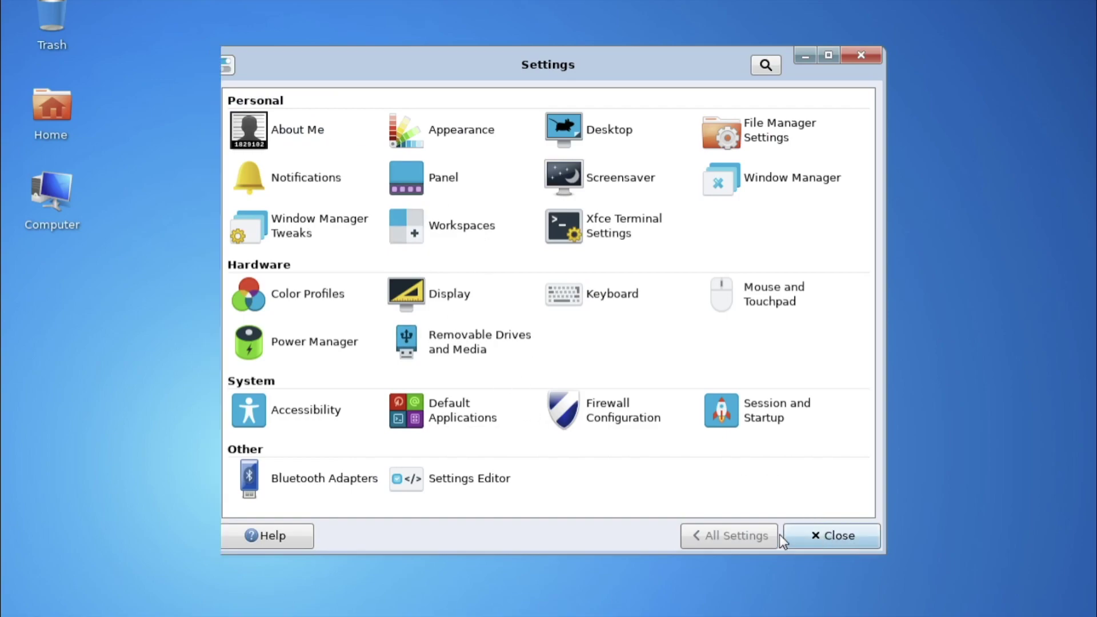
click(817, 535)
- Open the Command Prompt from the start menu favorites and run neofetch to display the system information
key(super)
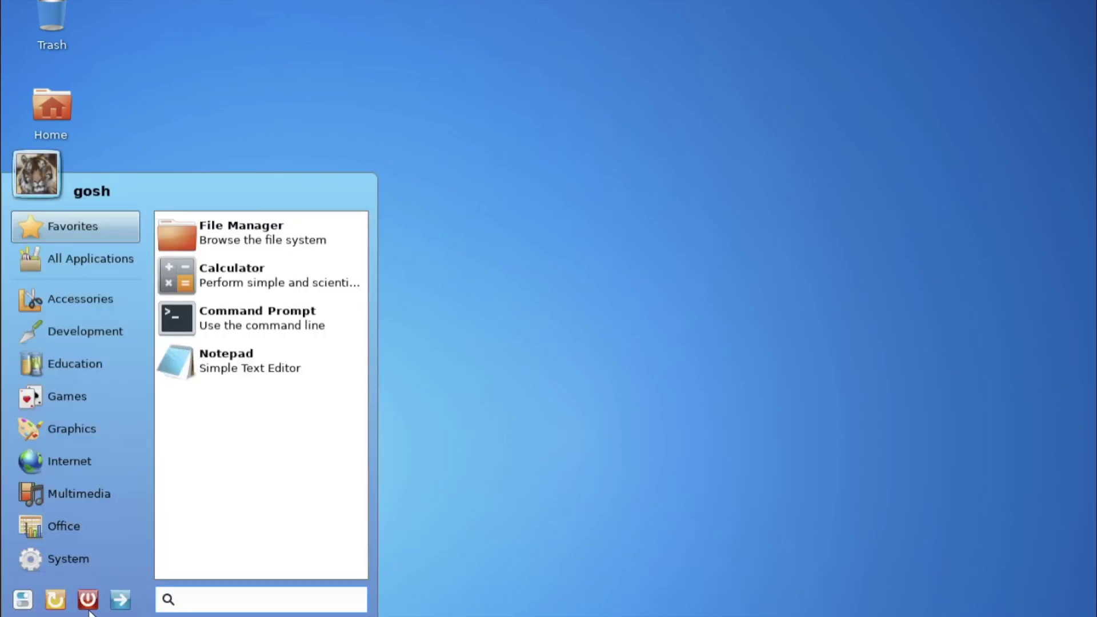
click(230, 351)
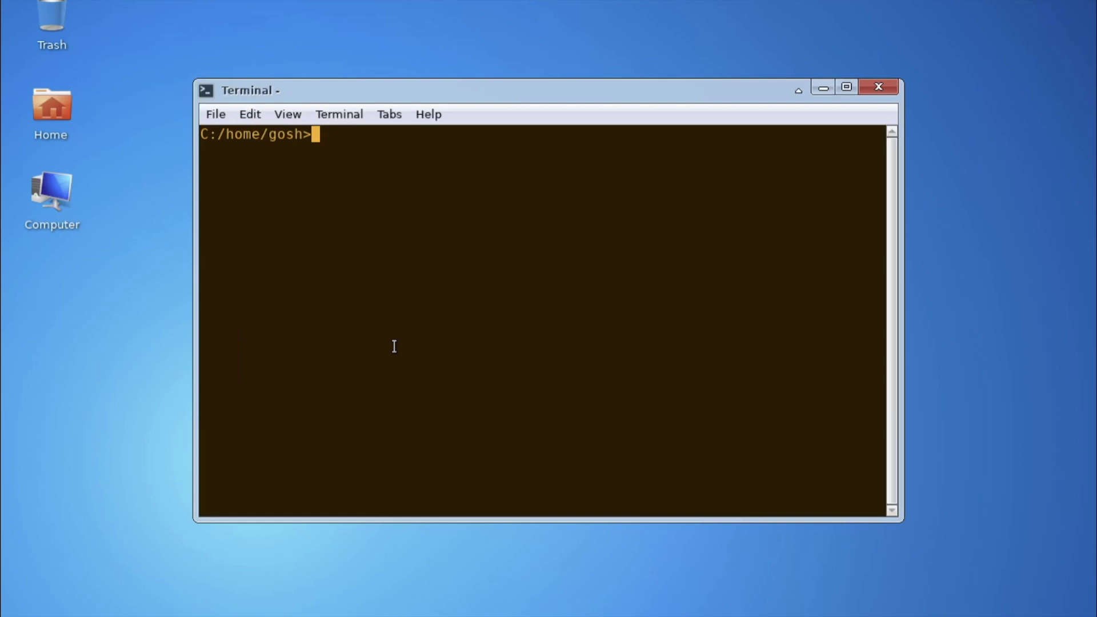
key(Return)
key(Return)
key(Return)
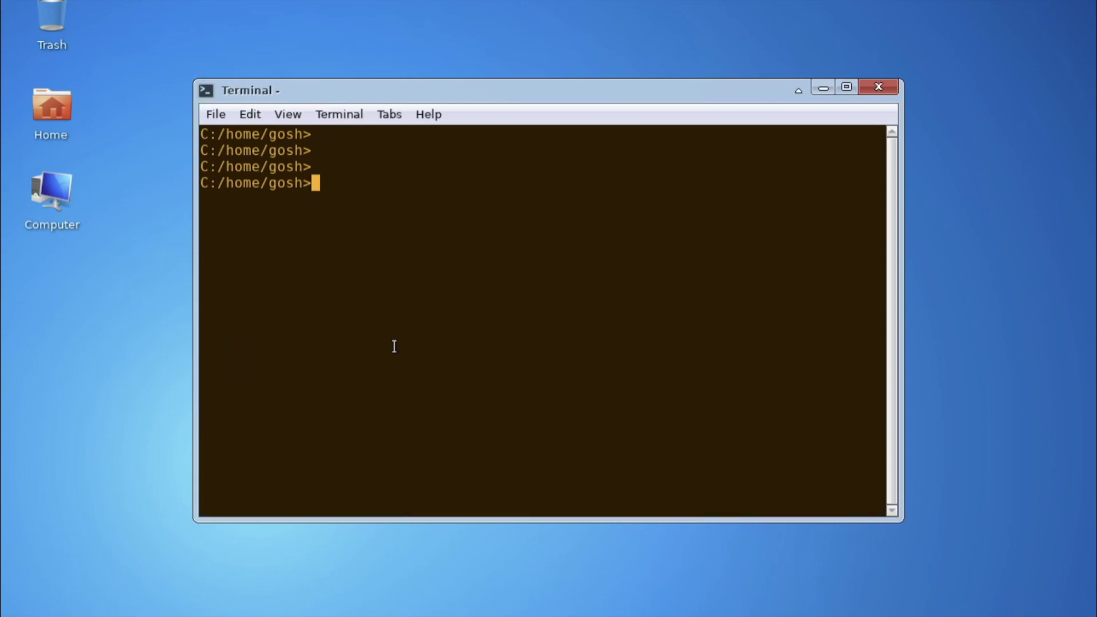
text(neofetch)
key(Return)
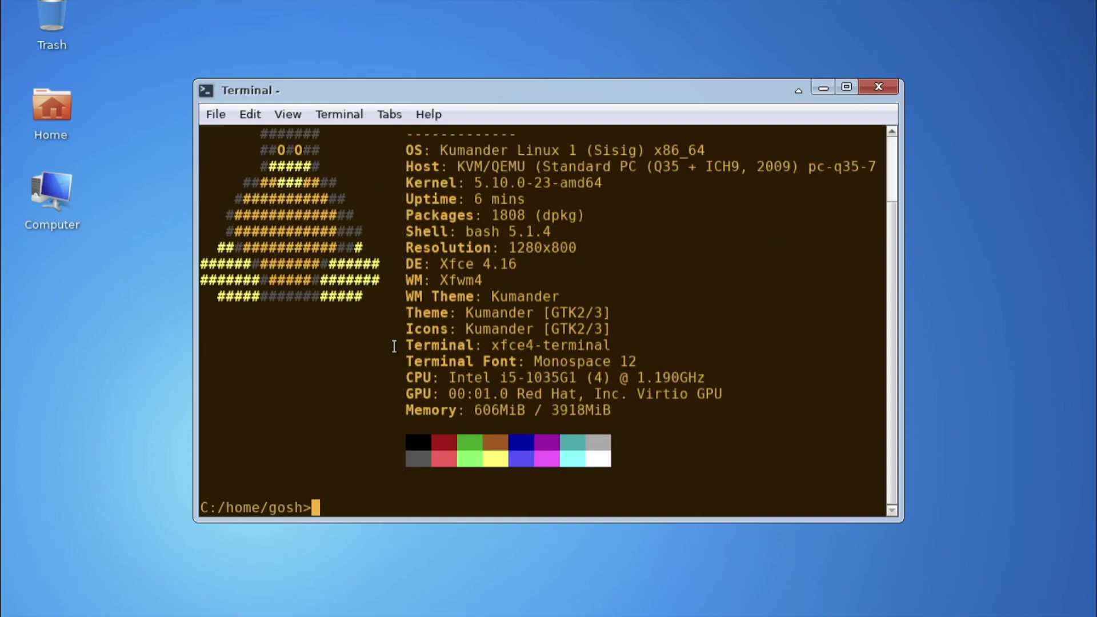
- Examine the neofetch output, highlighting the desktop environment, window manager and WM theme lines
scroll(401, 343, up, 1)
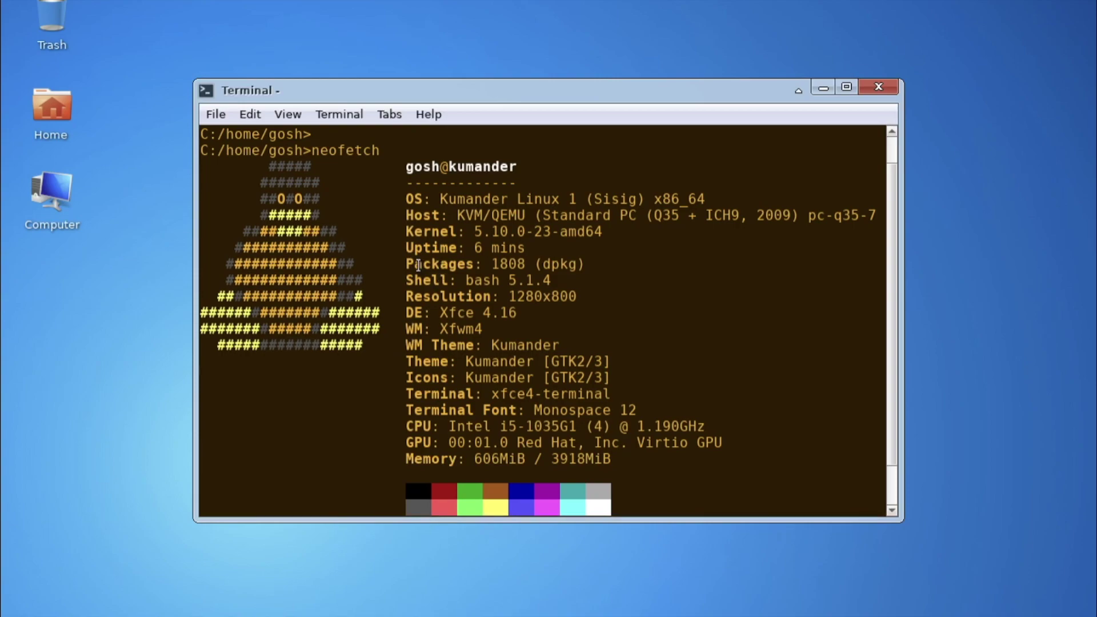
drag(416, 312, 497, 310)
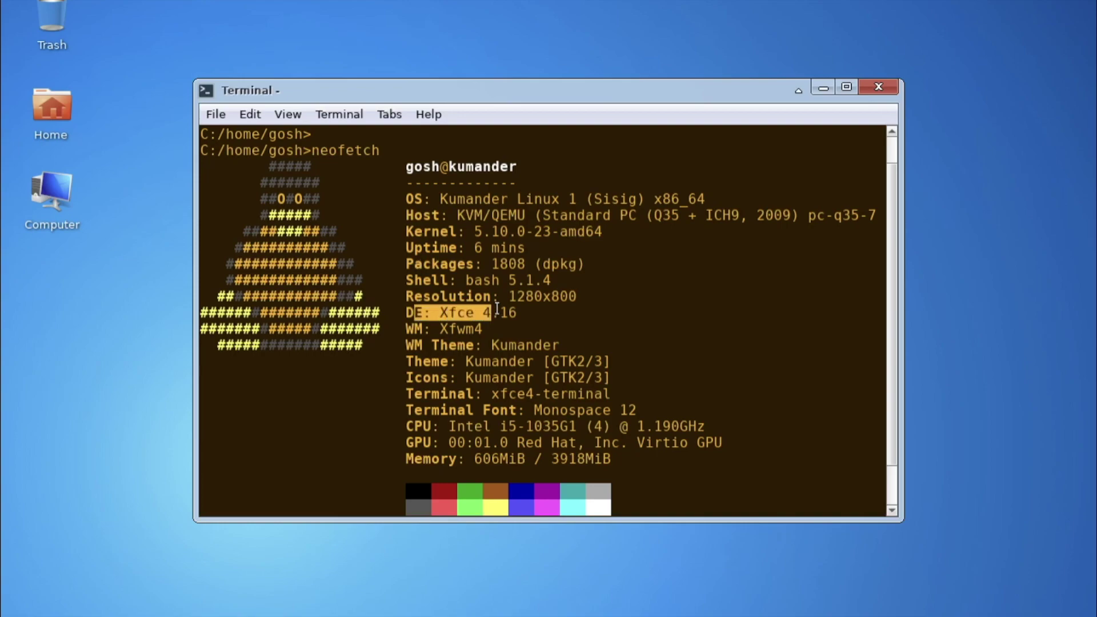
click(497, 309)
drag(407, 345, 547, 348)
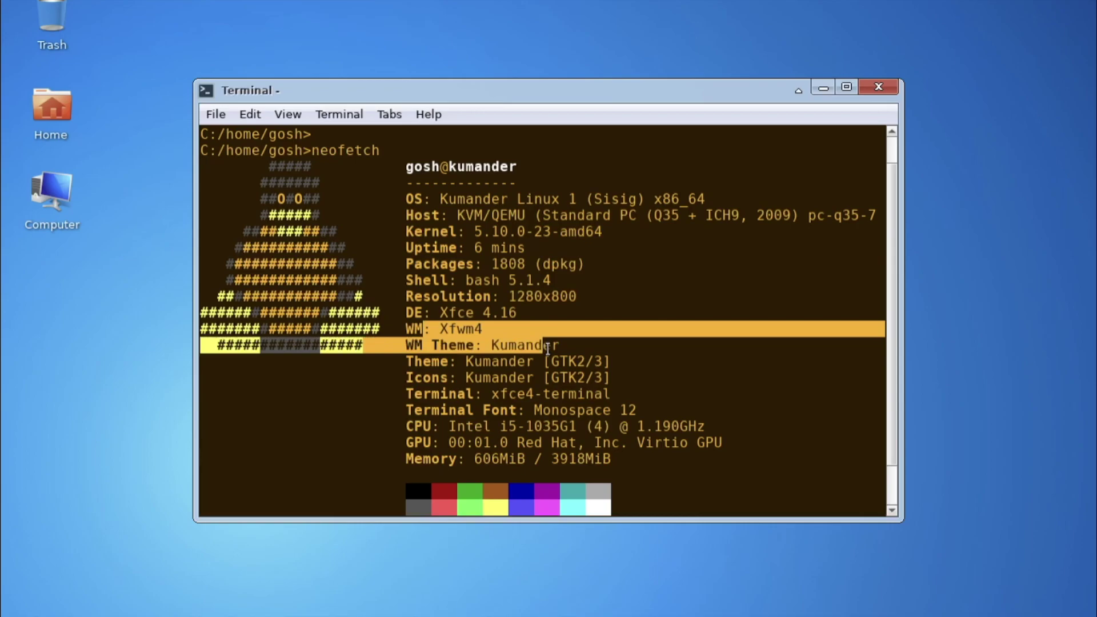
click(548, 349)
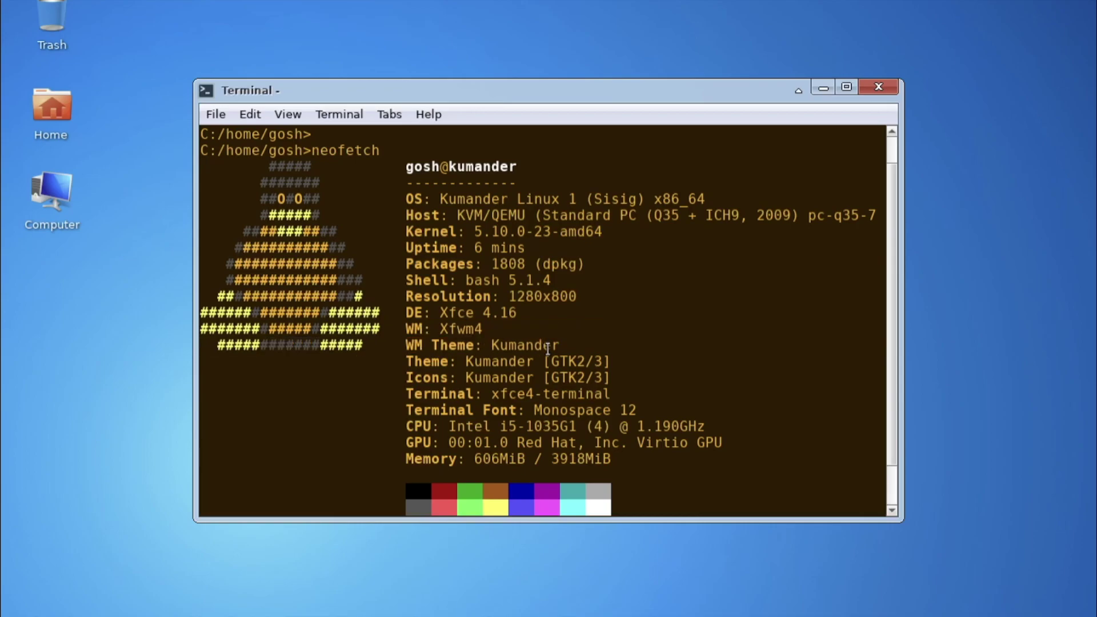
scroll(547, 348, down, 1)
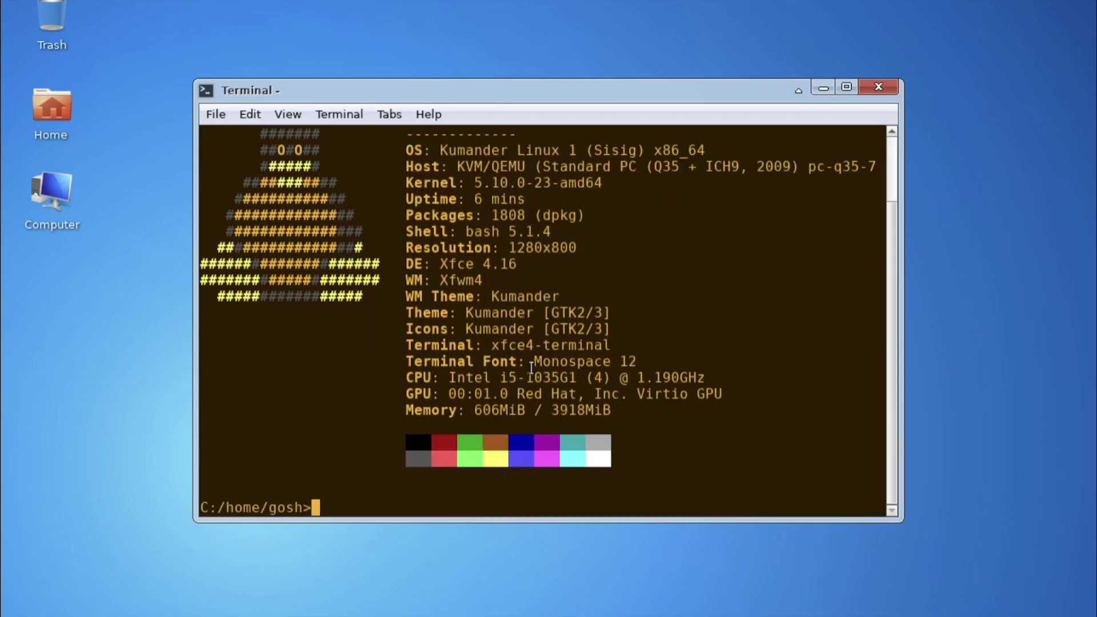
- Try to refresh the package lists with the command sudo apt-update
text(sudo ap)
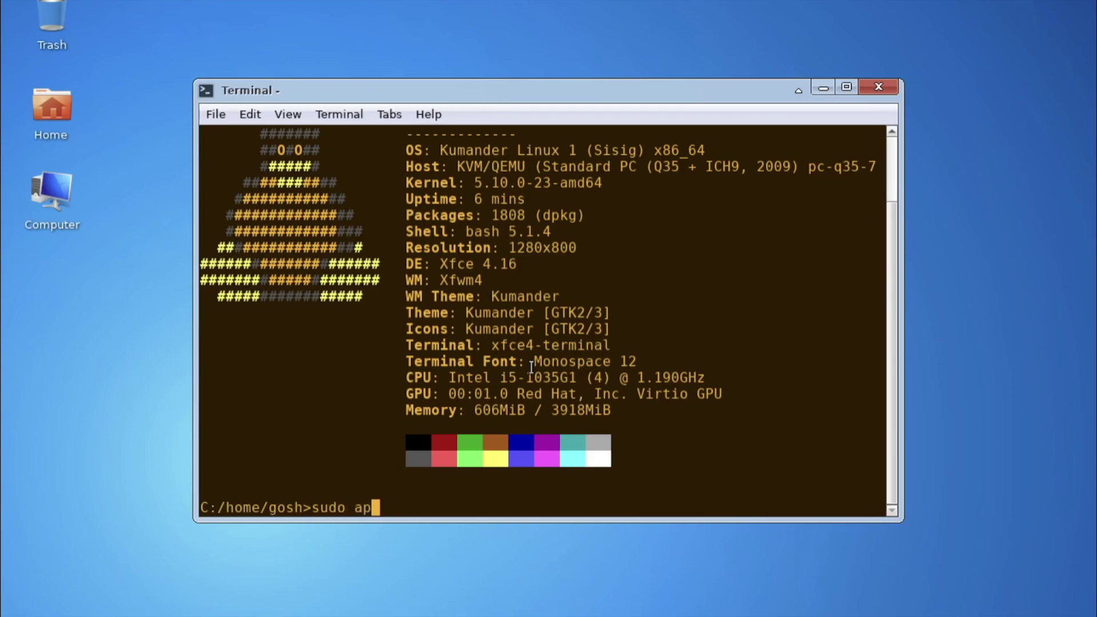
text(t-update)
key(Return)
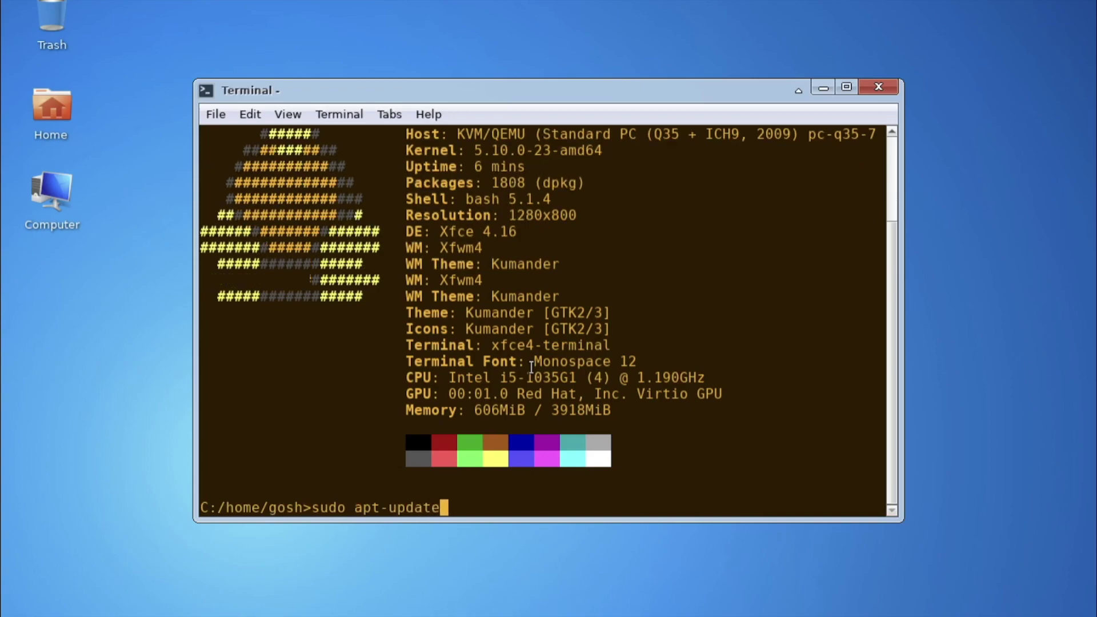
- Refresh the package lists by running sudo apt update in the terminal
text(sudo apt u)
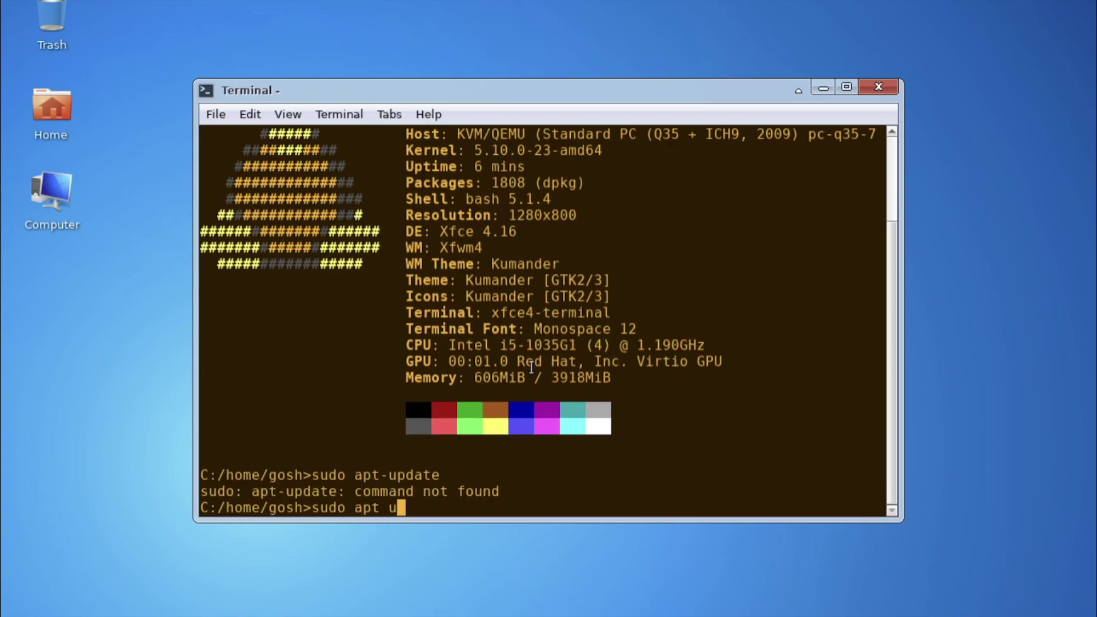
text(pdate)
key(Return)
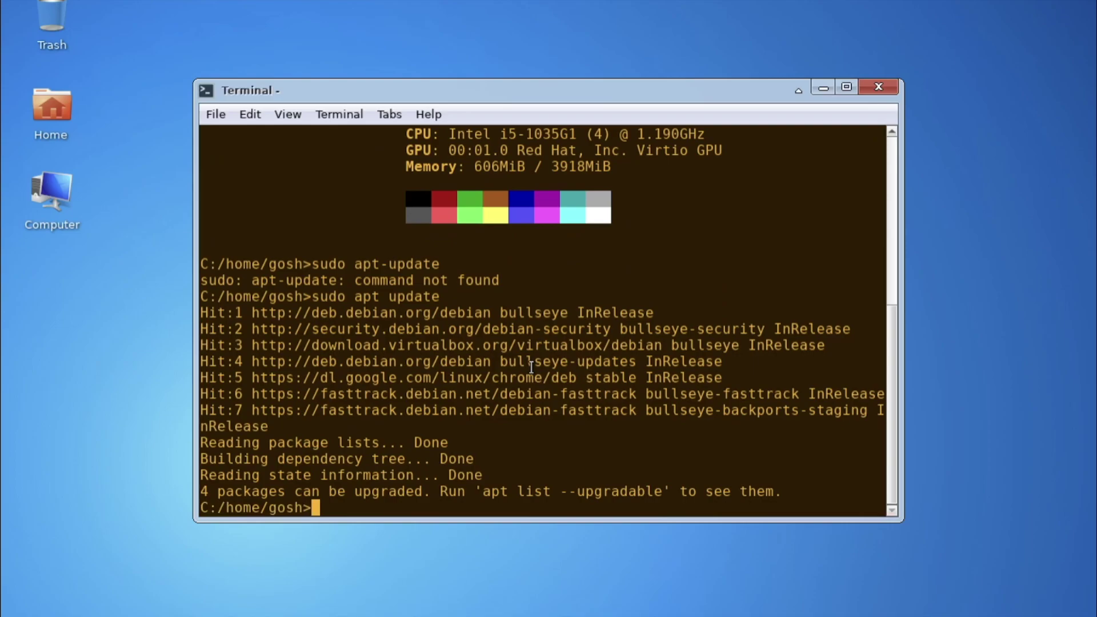
- Upgrade the installed packages with sudo apt upgrade and accept the default answer to continue
text(sudo apt upgrade)
key(Return)
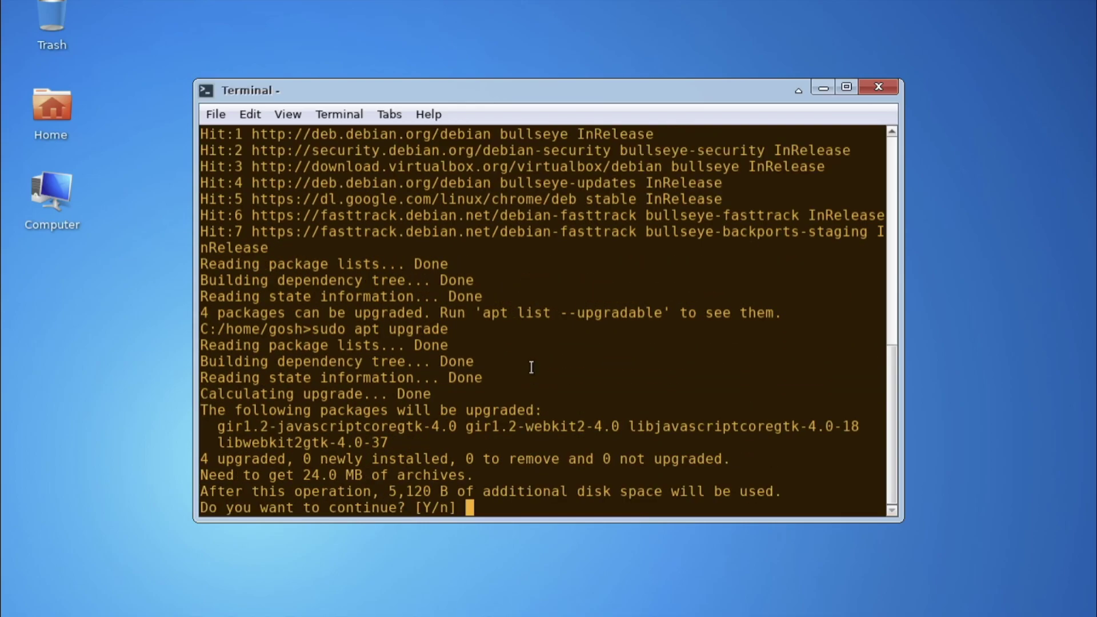
key(Return)
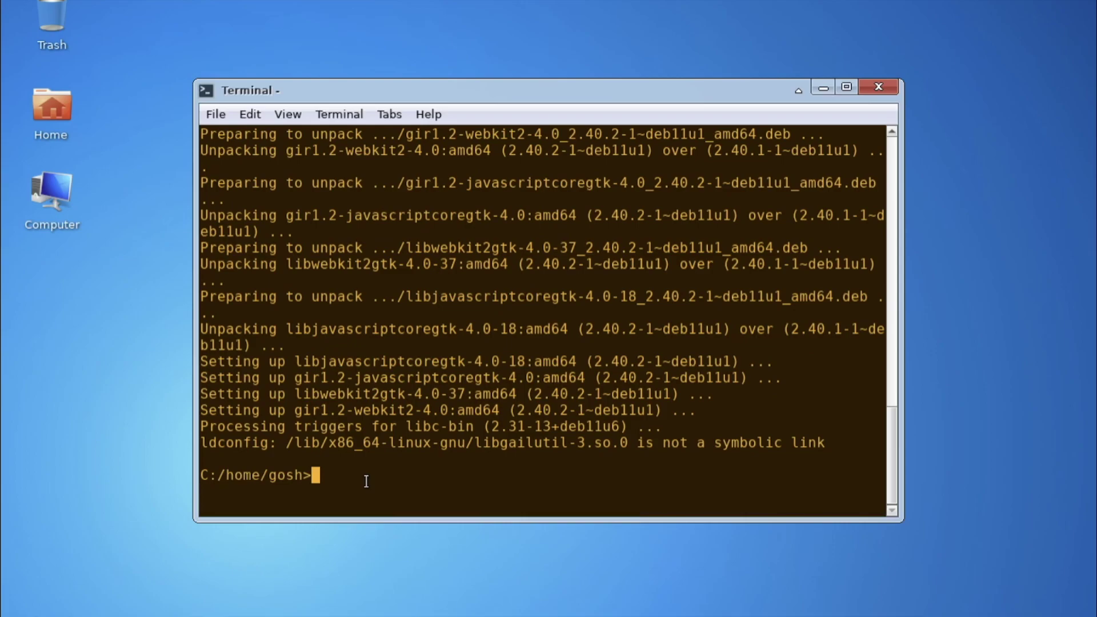
- Browse the System applications in the start menu and open the Software Center
click(95, 613)
click(47, 560)
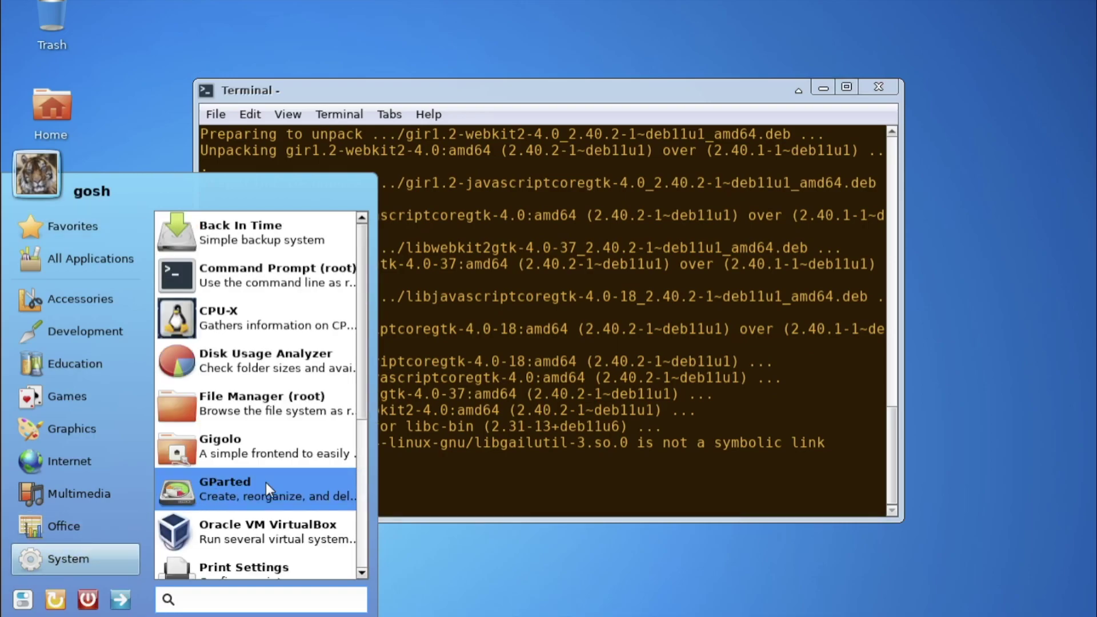
scroll(266, 483, down, 5)
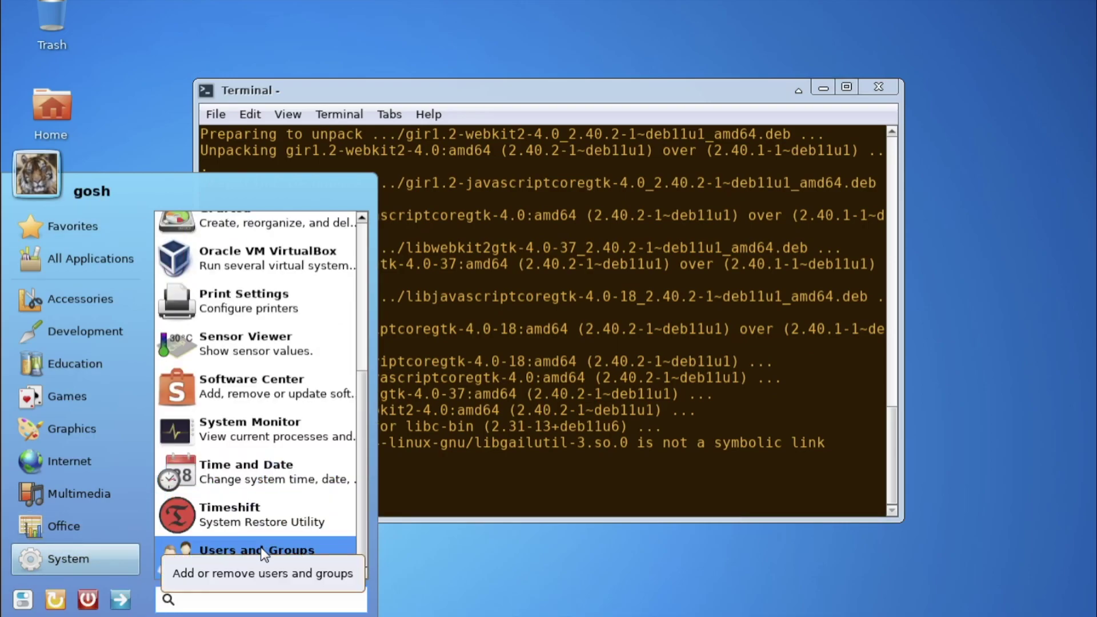
click(215, 403)
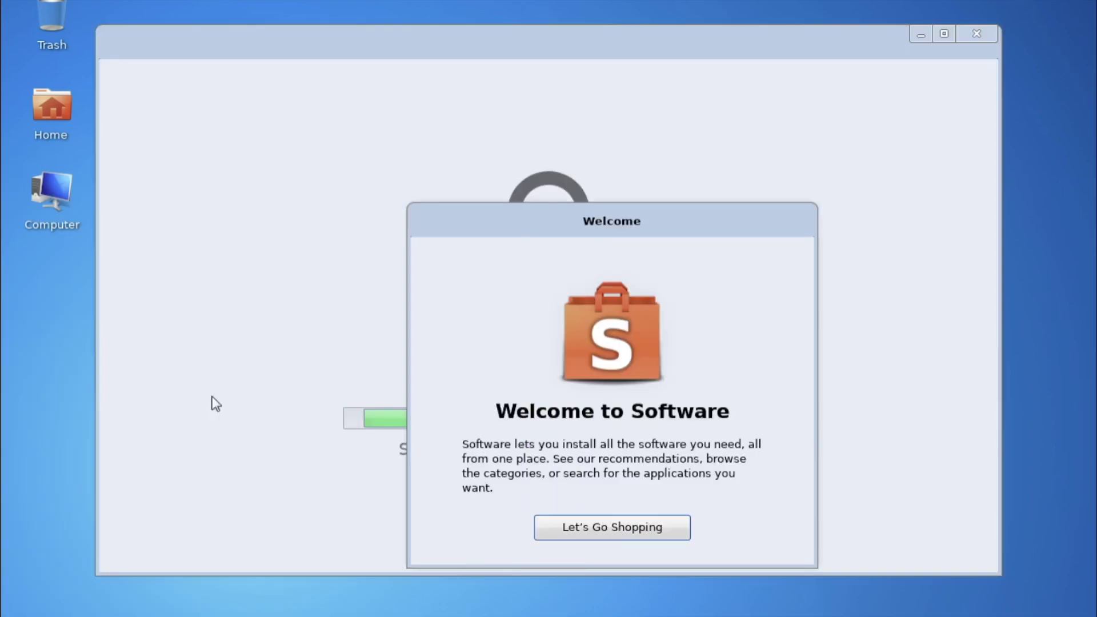
- Dismiss the Software Center welcome message and shift its loading window slightly on the desktop
click(588, 520)
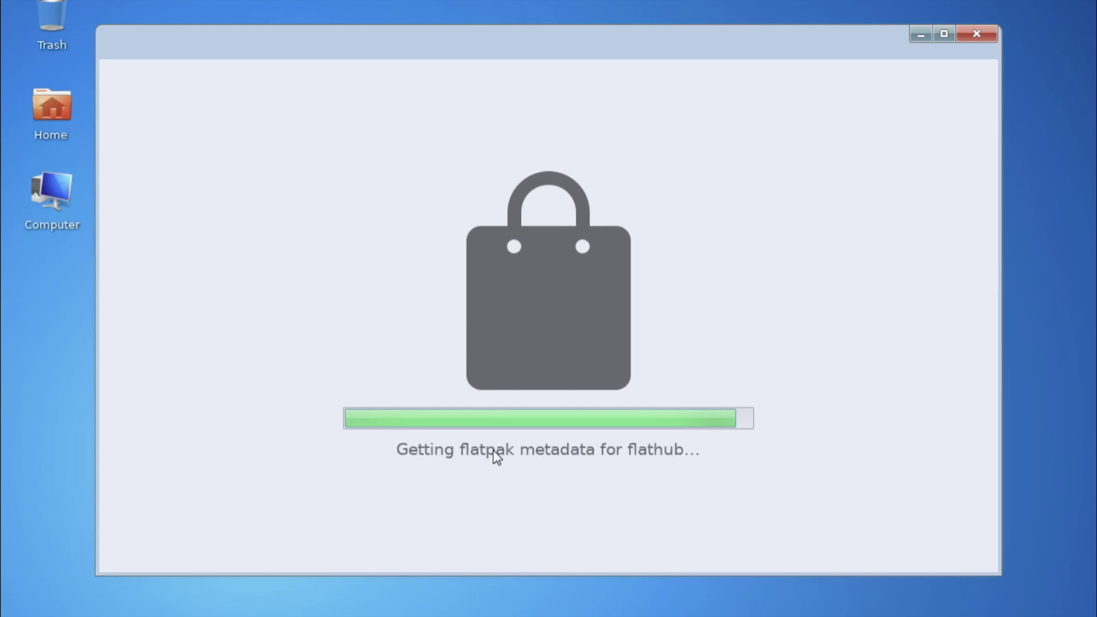
click(467, 614)
mouse_move(576, 54)
mouse_down()
mouse_move(648, 49)
mouse_move(588, 48)
mouse_up()
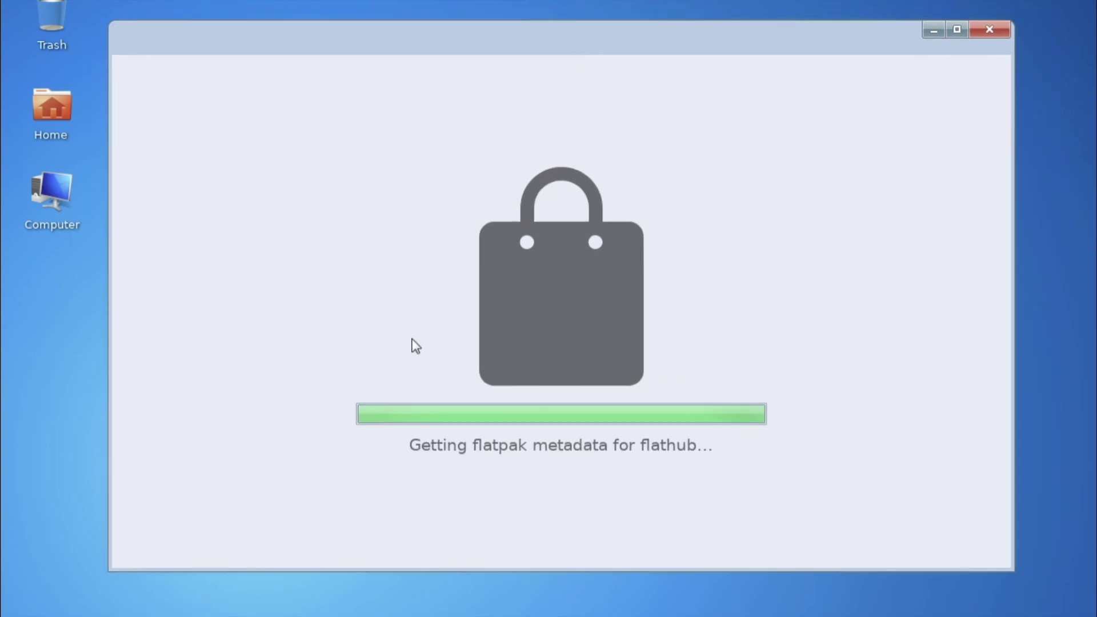
- Look through the System applications in the start menu while the Software Center loads
click(14, 607)
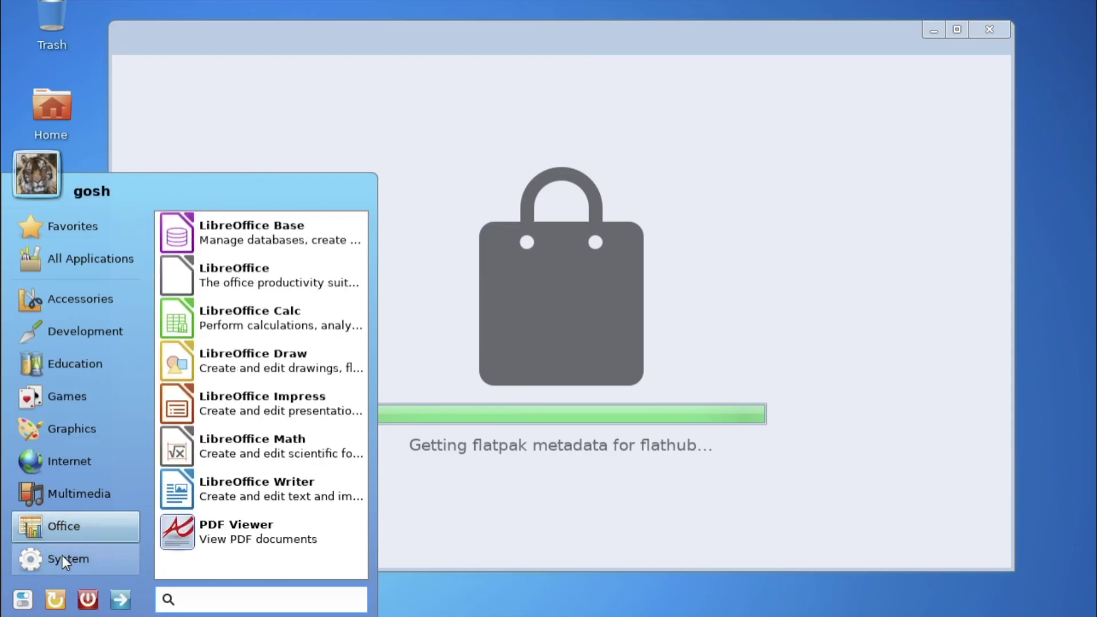
mouse_move(68, 556)
scroll(230, 518, down, 5)
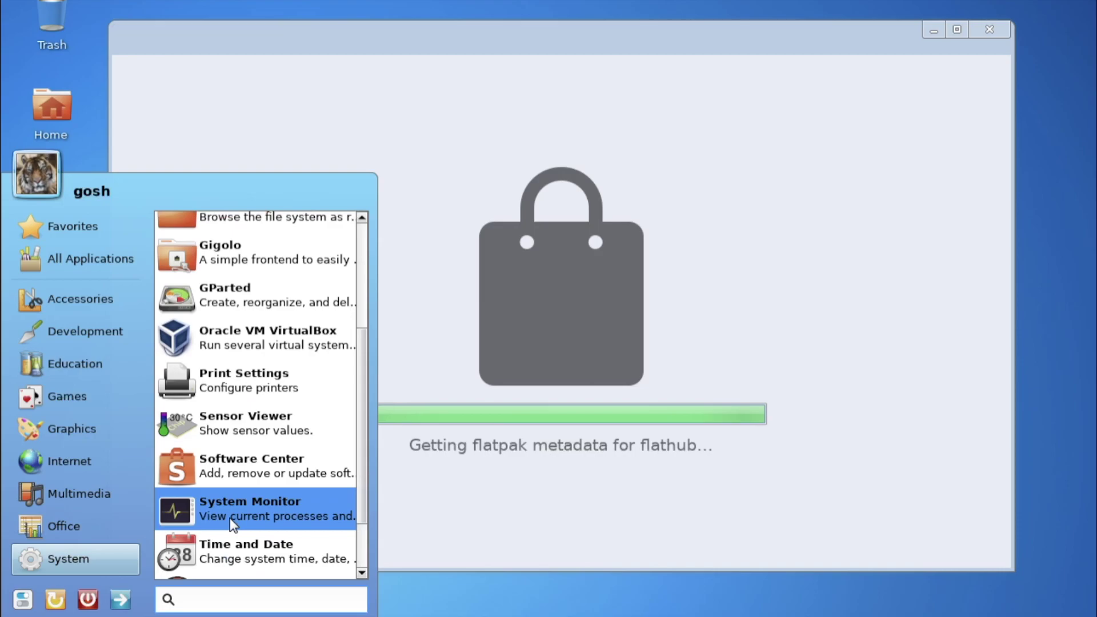
scroll(230, 519, down, 2)
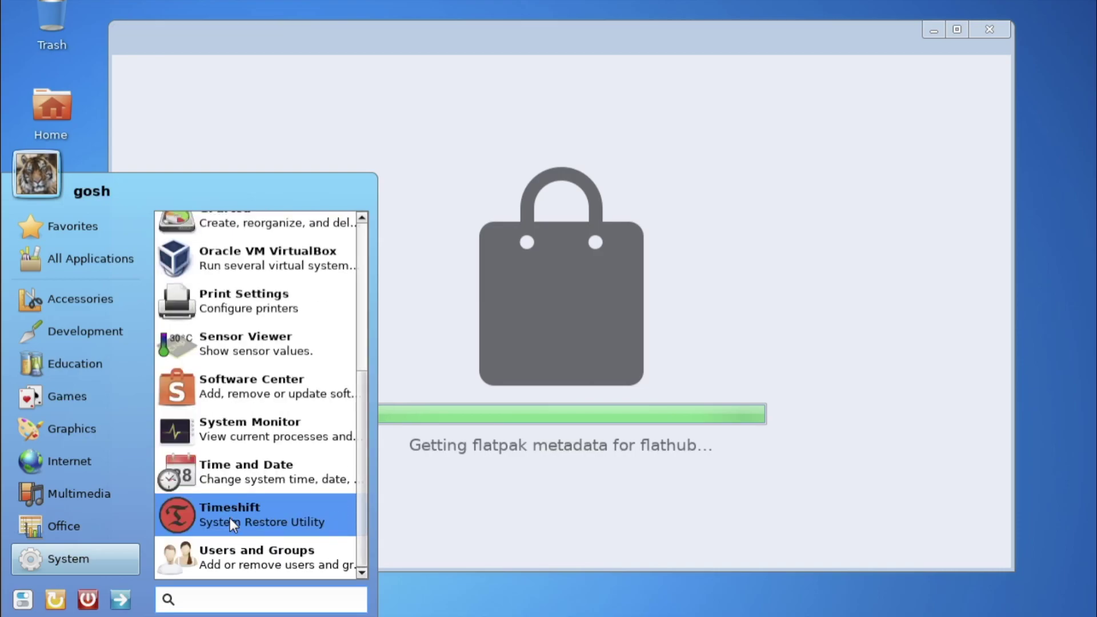
scroll(229, 518, up, 2)
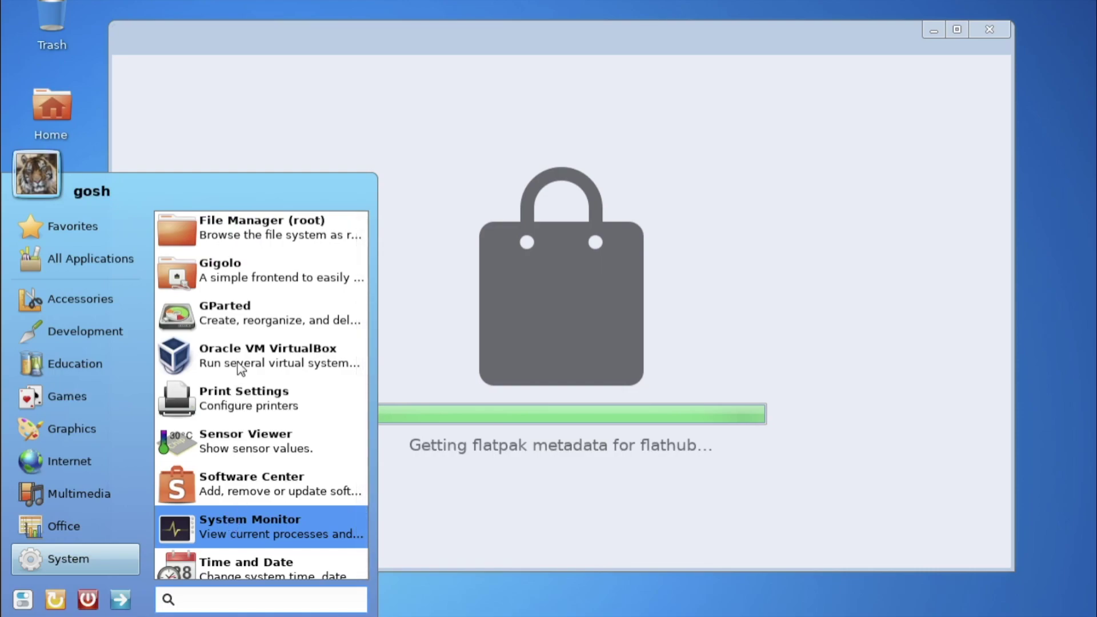
- Browse the Multimedia, Internet, Graphics, Games, Development and Accessories applications in the start menu
click(88, 509)
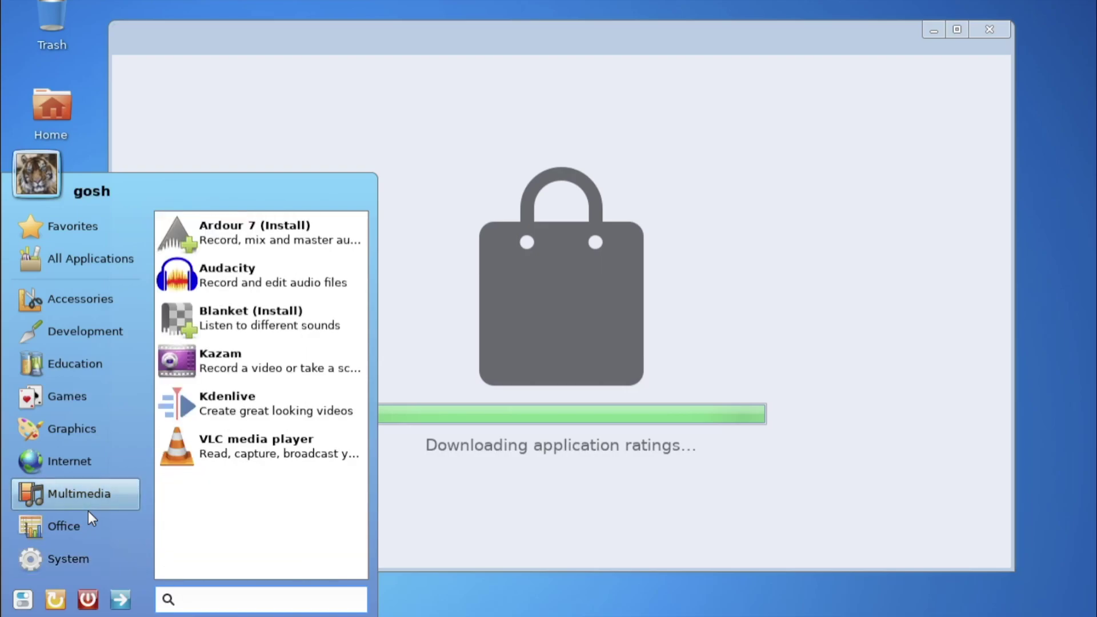
click(80, 461)
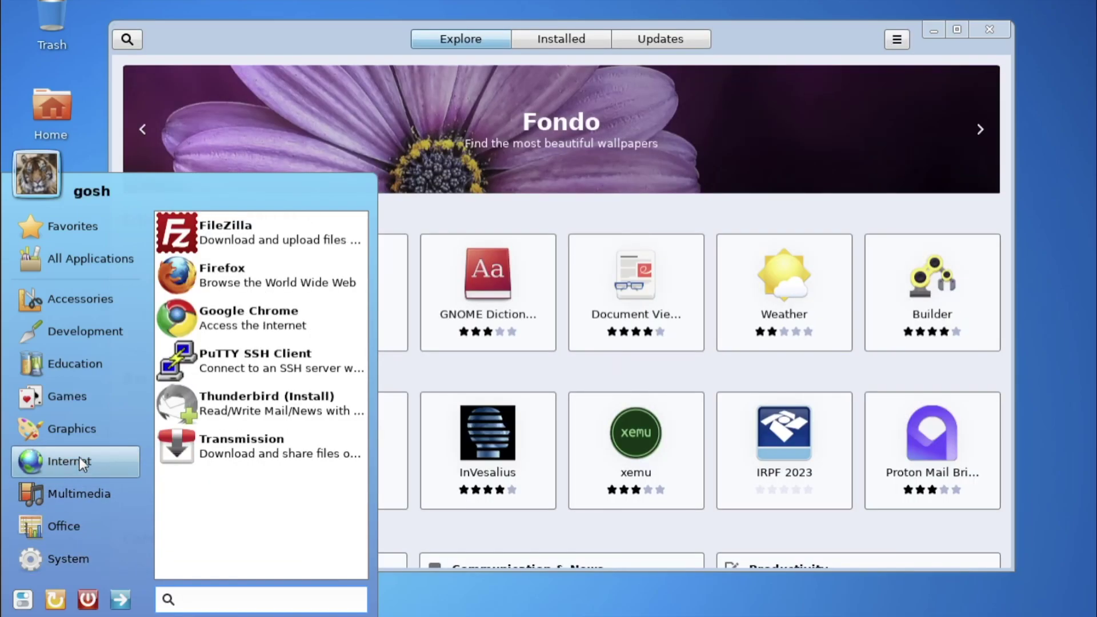
click(73, 435)
click(66, 402)
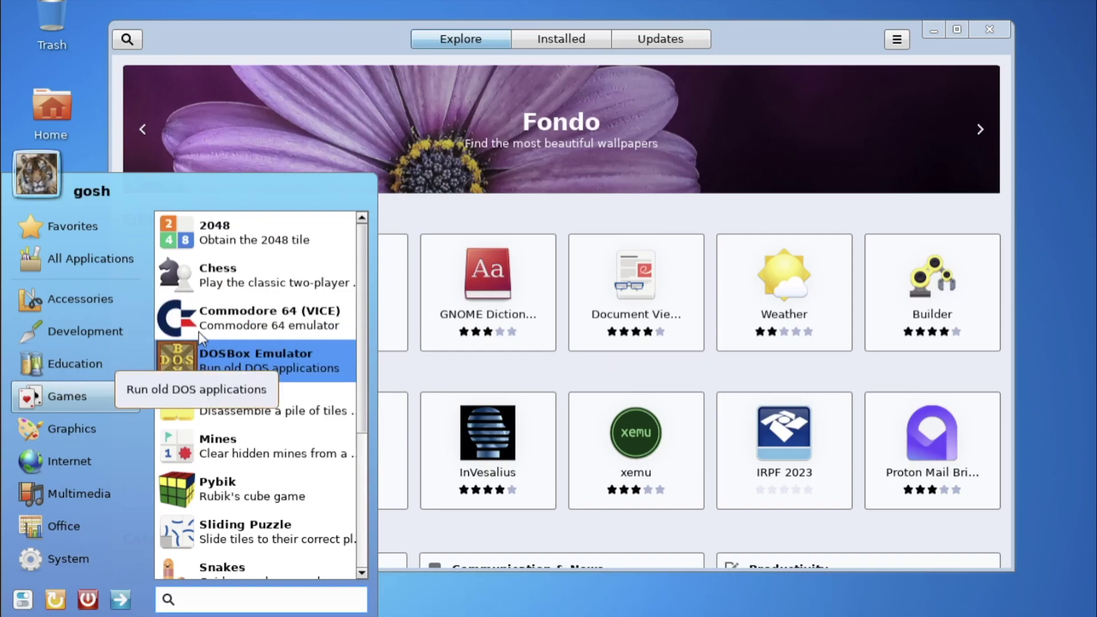
scroll(198, 331, down, 5)
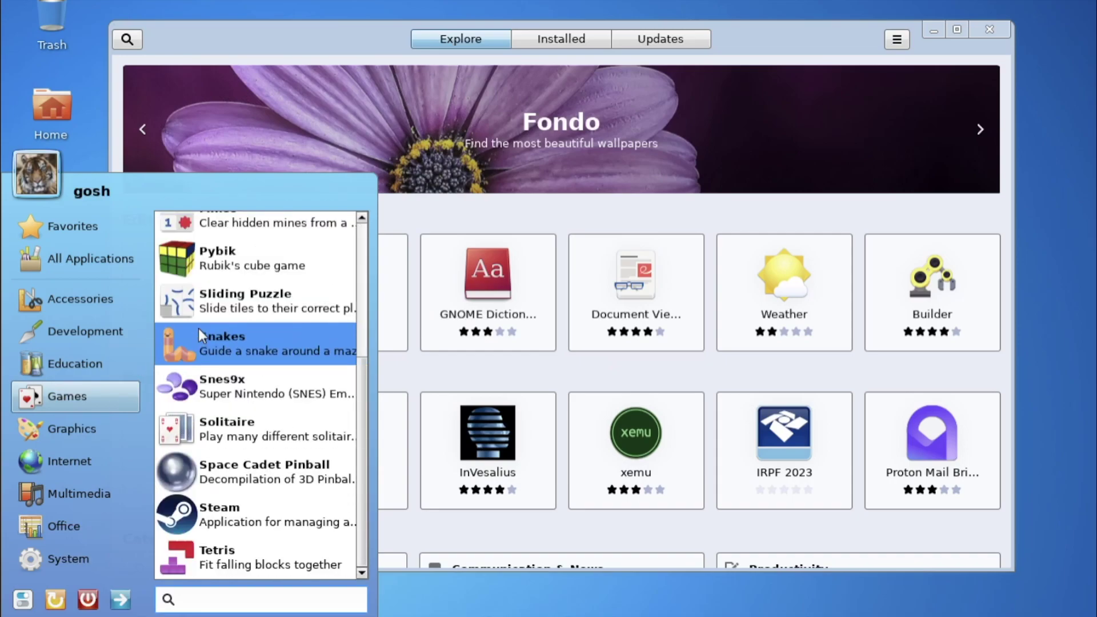
click(94, 334)
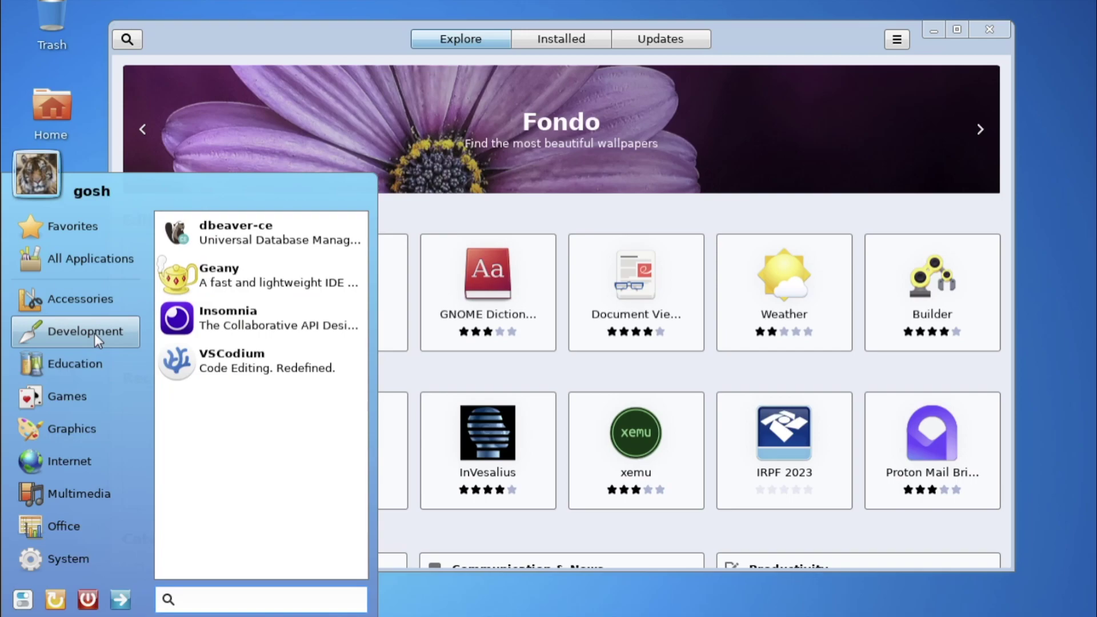
click(77, 306)
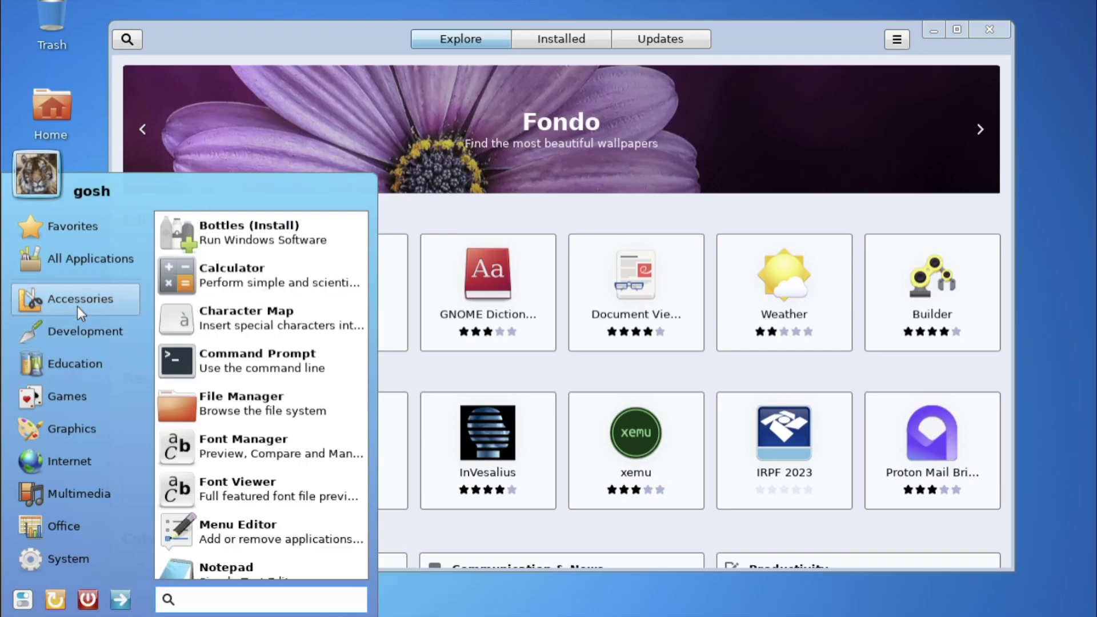
scroll(204, 344, down, 3)
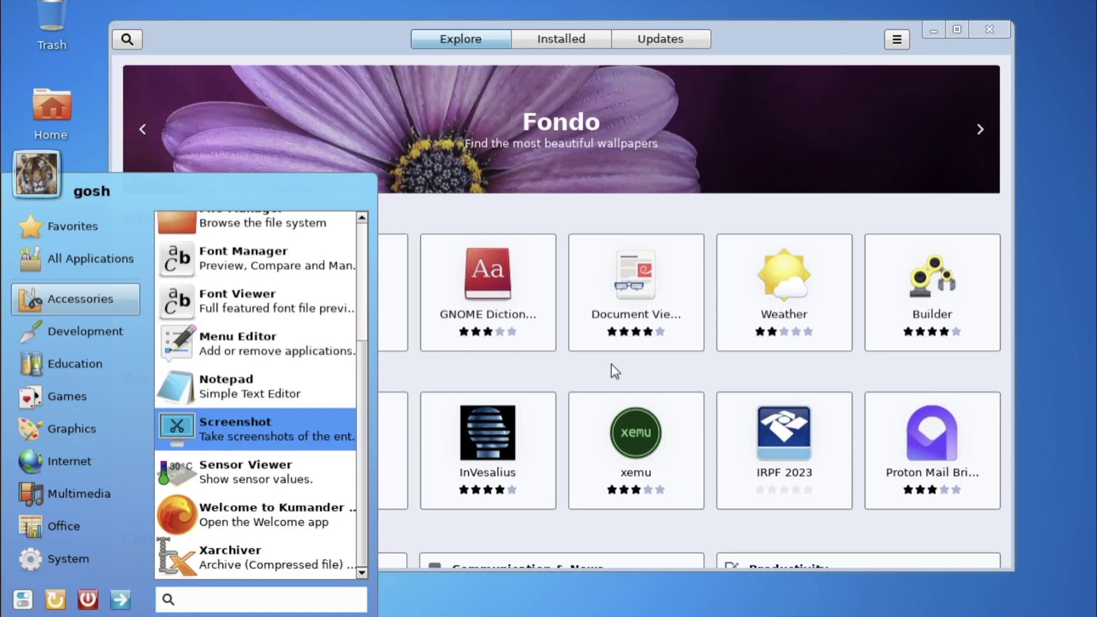
- View the featured Fondo app's page, return to the overview and check the Software Center's About information
click(638, 166)
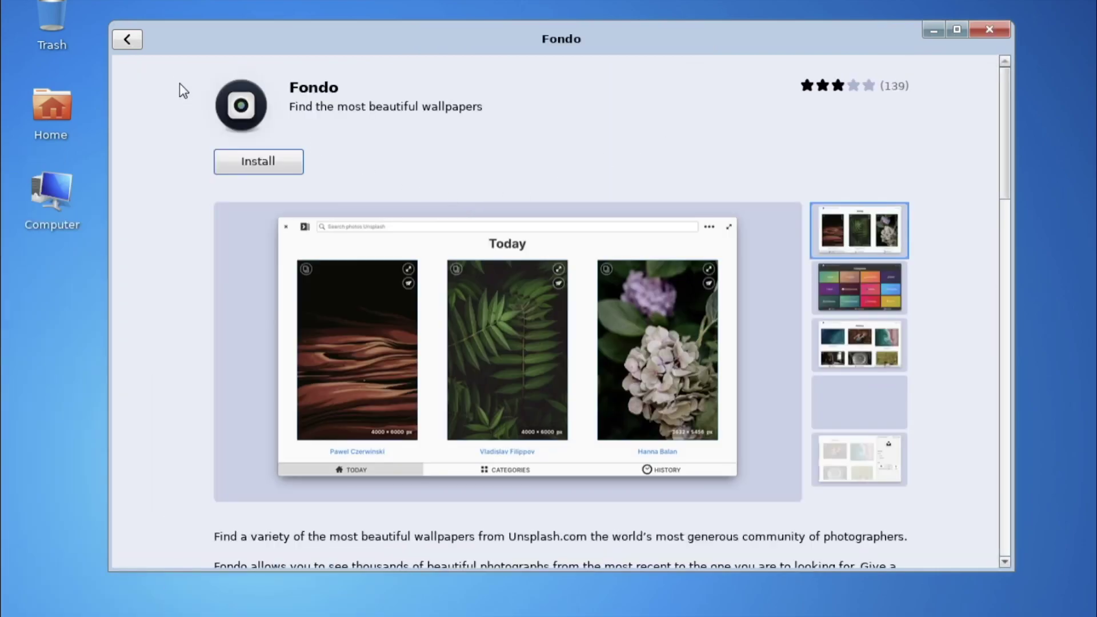
click(129, 45)
click(898, 38)
click(879, 131)
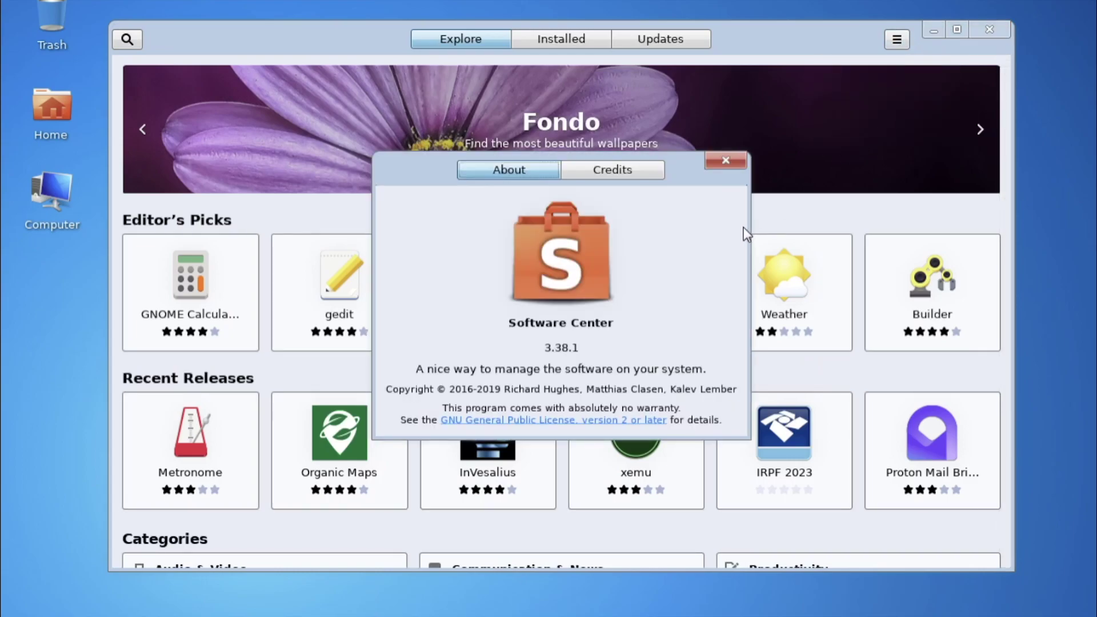
click(735, 162)
- Review the Software Repositories settings for Debian software, other software, updates, authentication and developer options, and close them
click(897, 40)
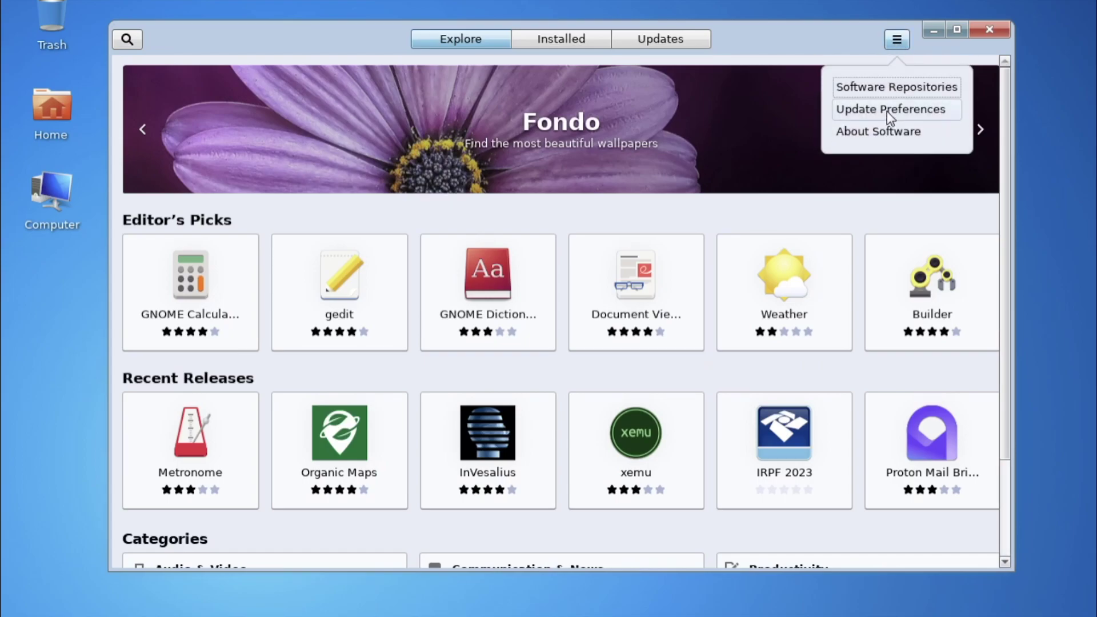
click(890, 88)
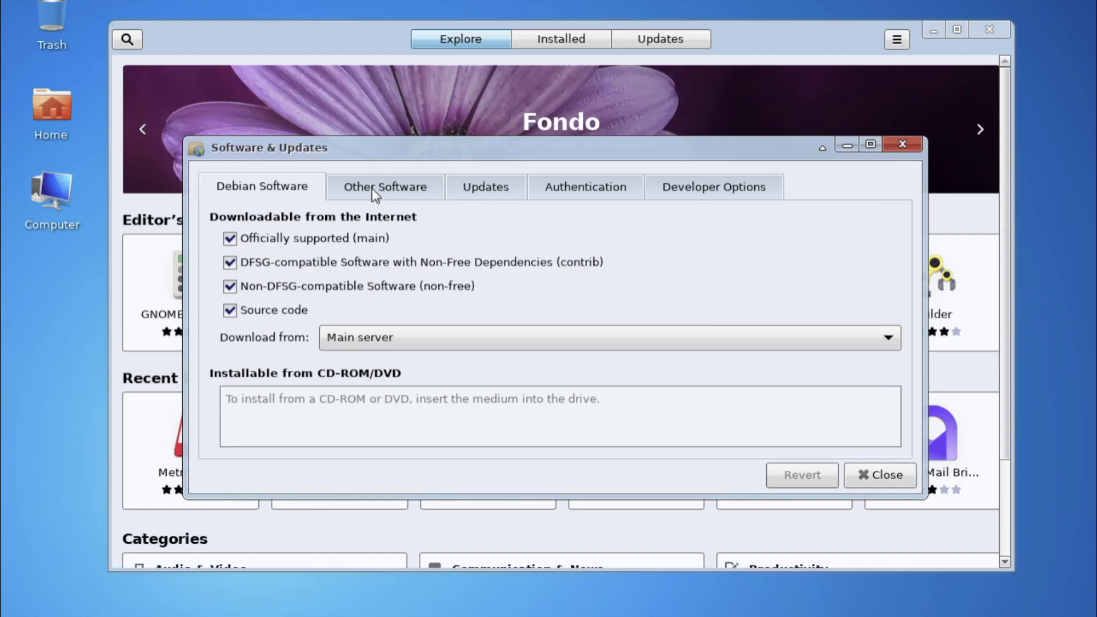
click(370, 190)
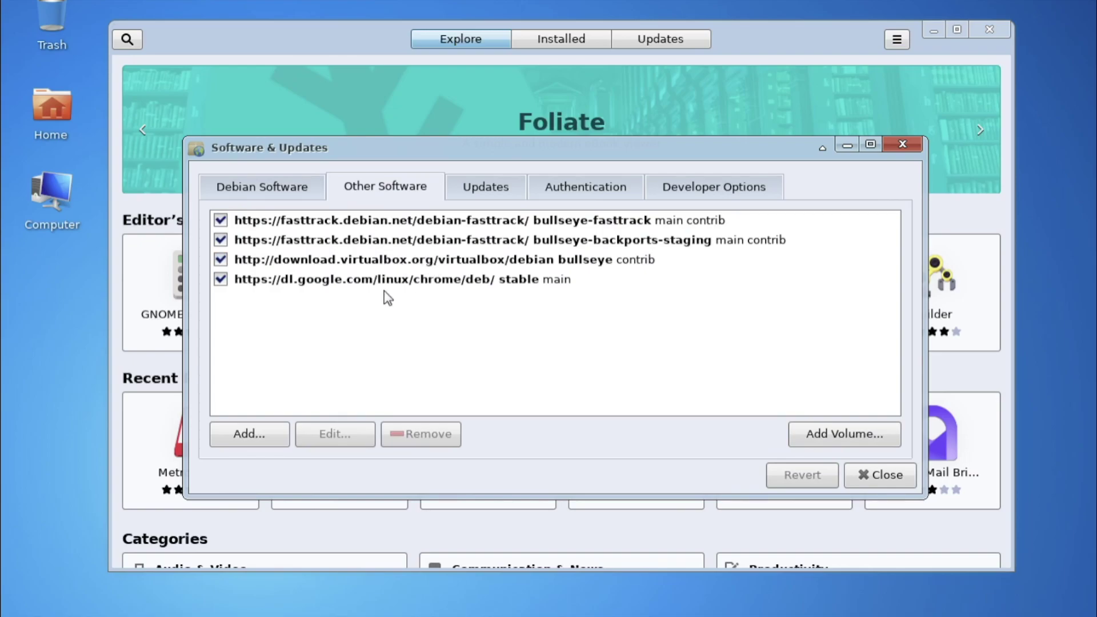
click(485, 191)
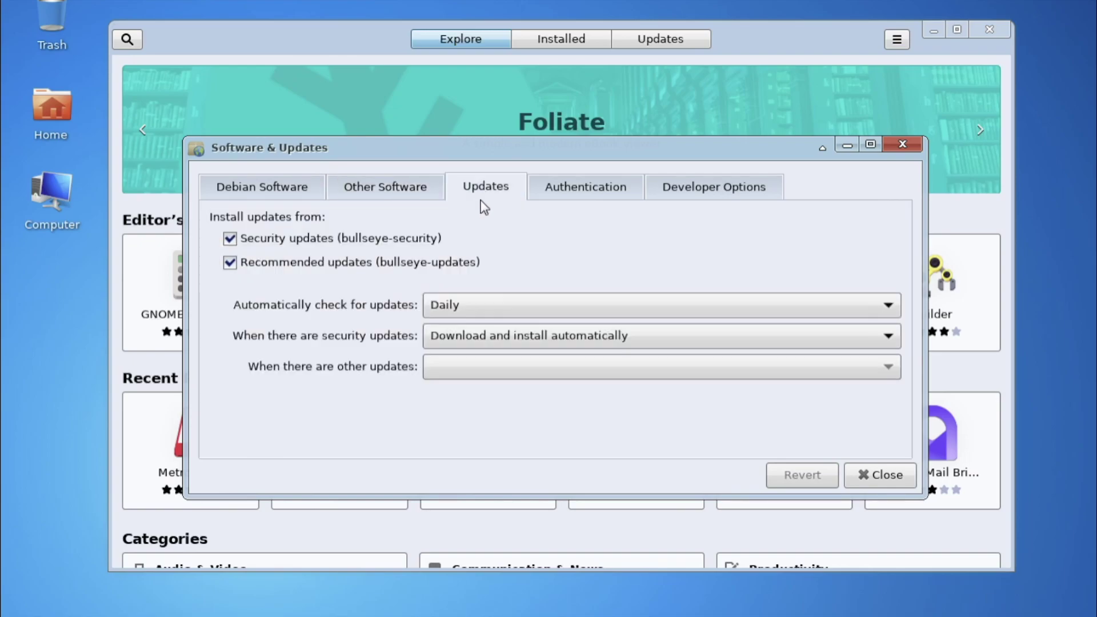
click(582, 188)
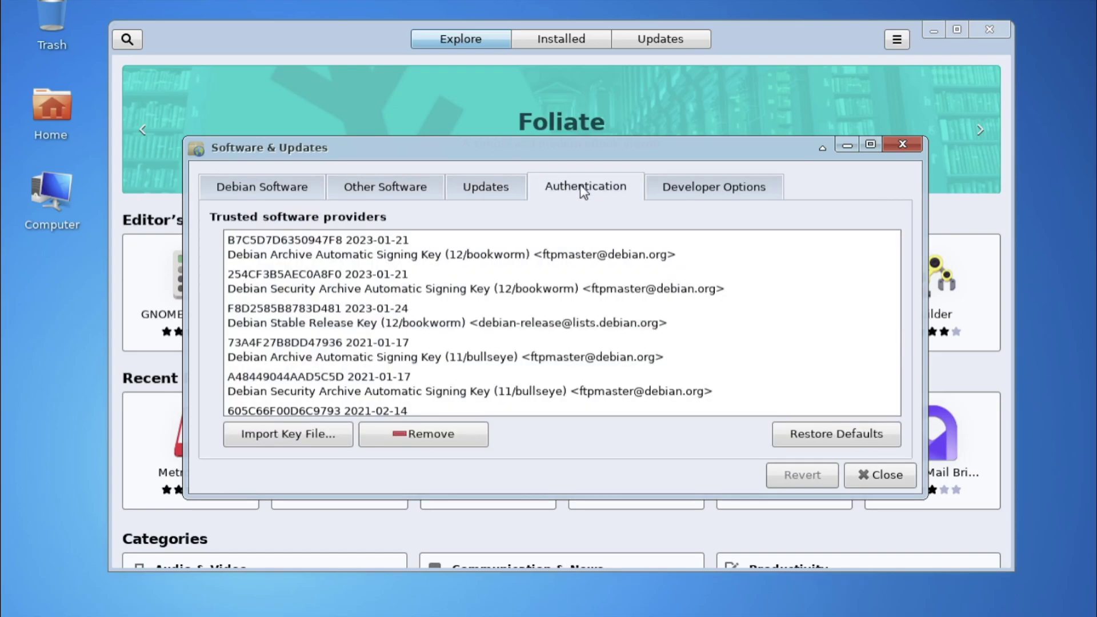
click(677, 193)
click(880, 475)
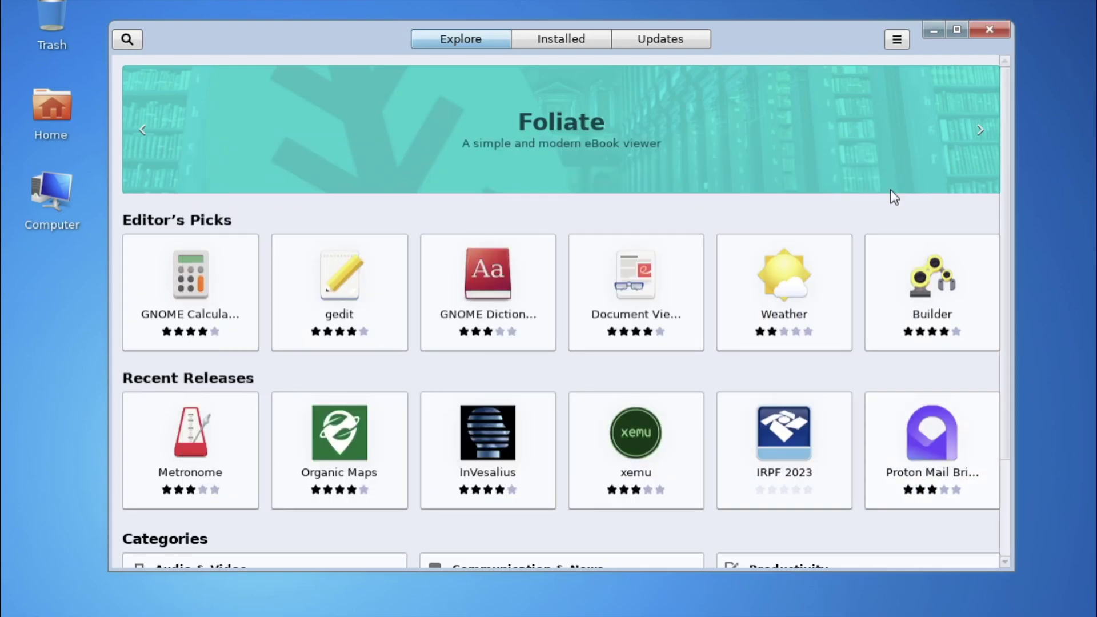
click(898, 40)
click(897, 38)
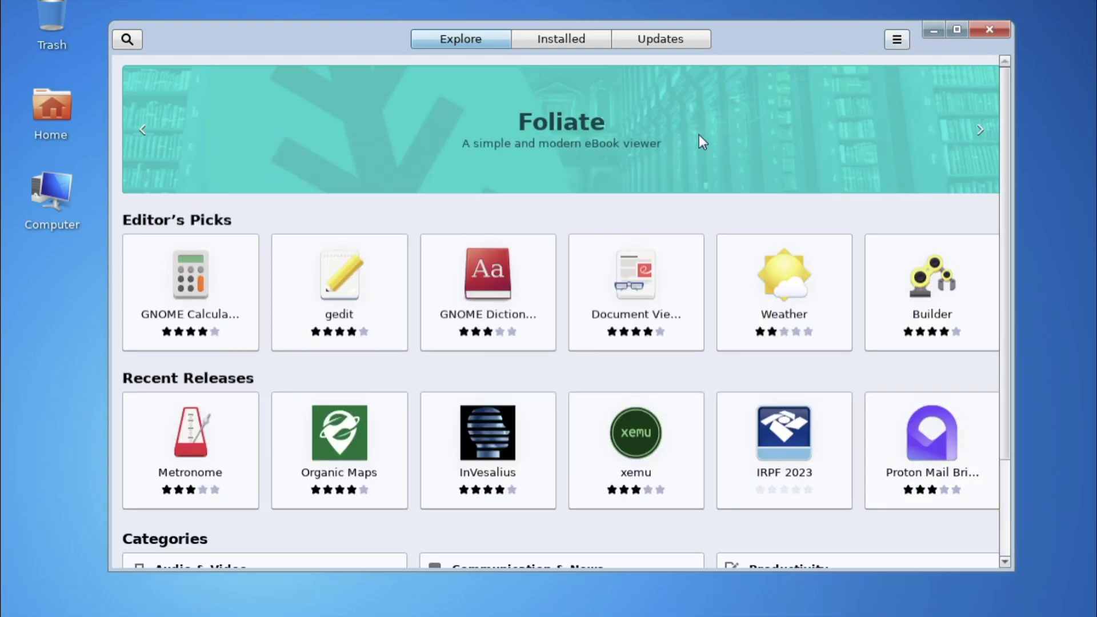
- Install gedit from the Editor's Picks using Flathub as the source
click(348, 299)
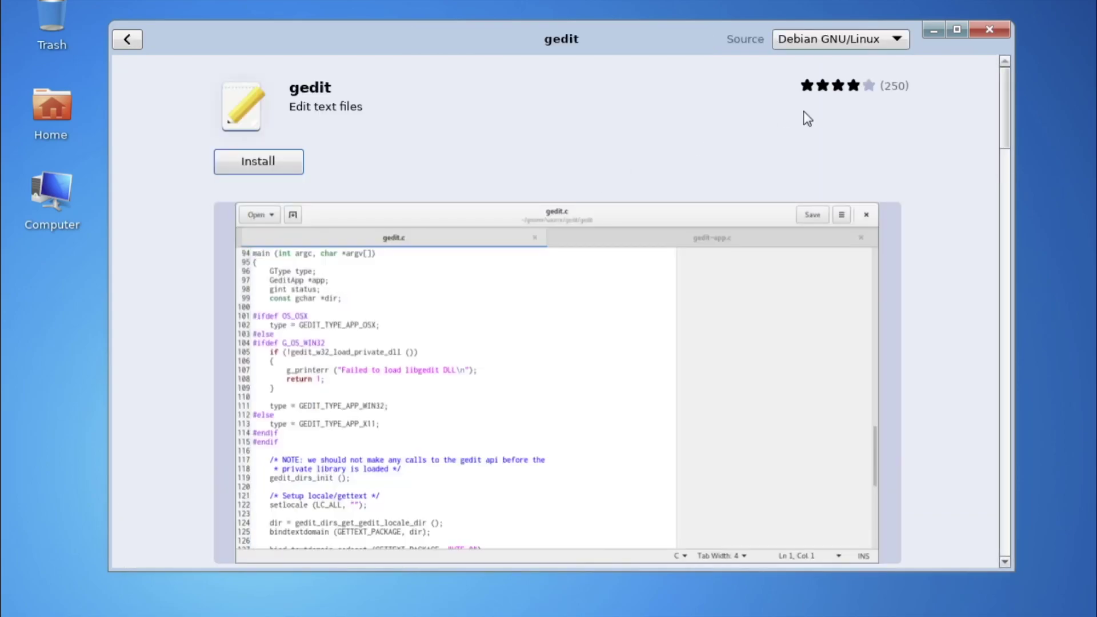
click(830, 43)
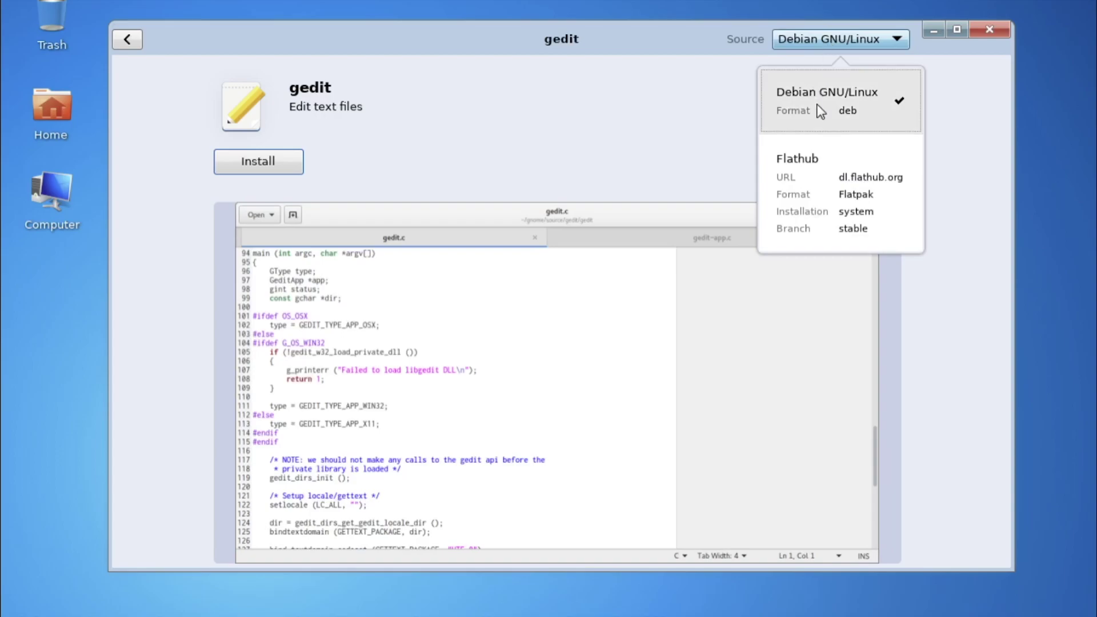
click(815, 212)
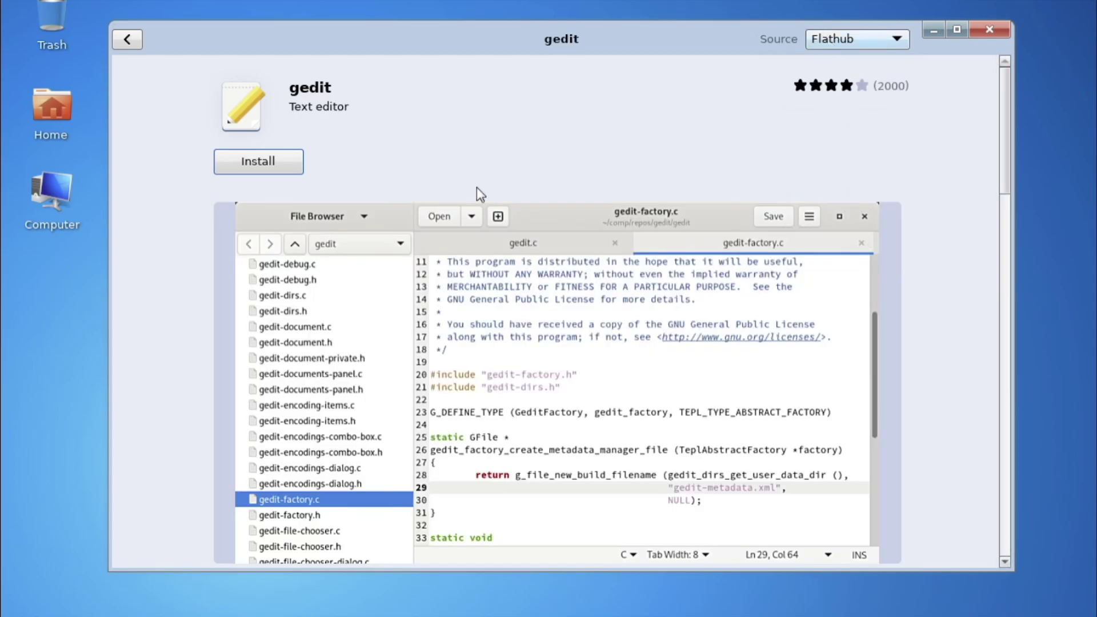
click(249, 165)
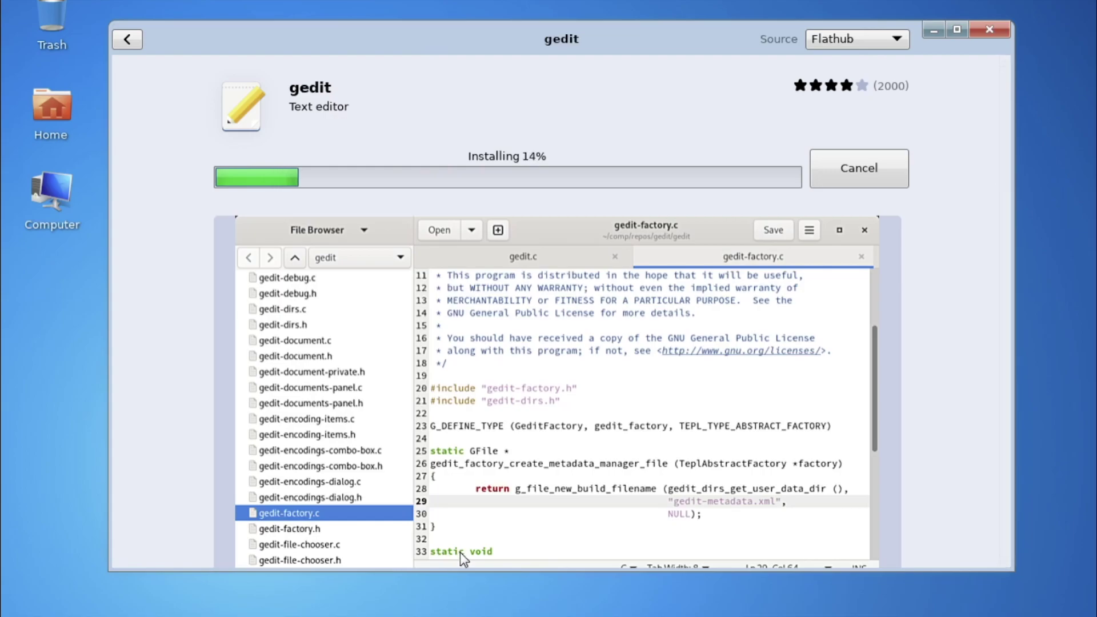
- Open Command Prompt from the Accessories among the desktop's applications and view the terminal's File commands
right_click(464, 580)
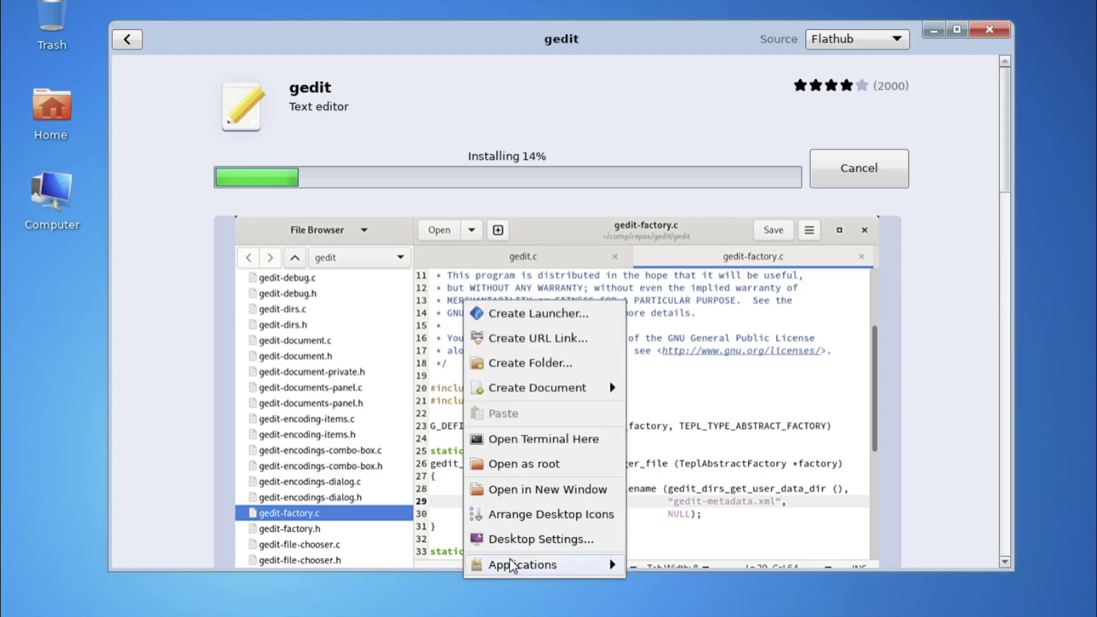
mouse_move(511, 564)
mouse_move(656, 558)
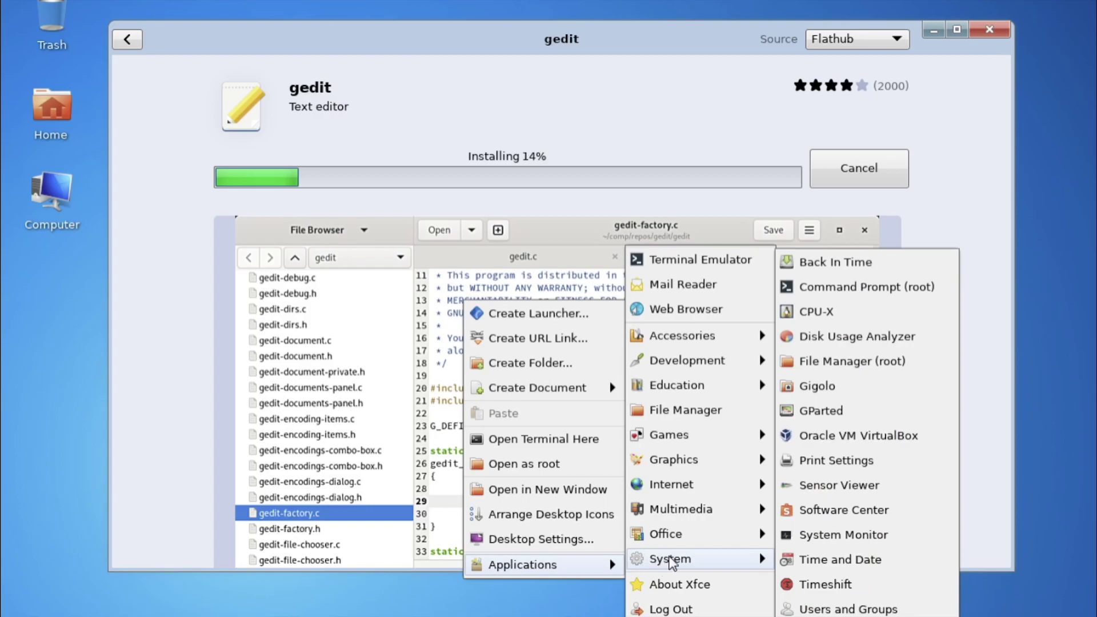
mouse_move(690, 511)
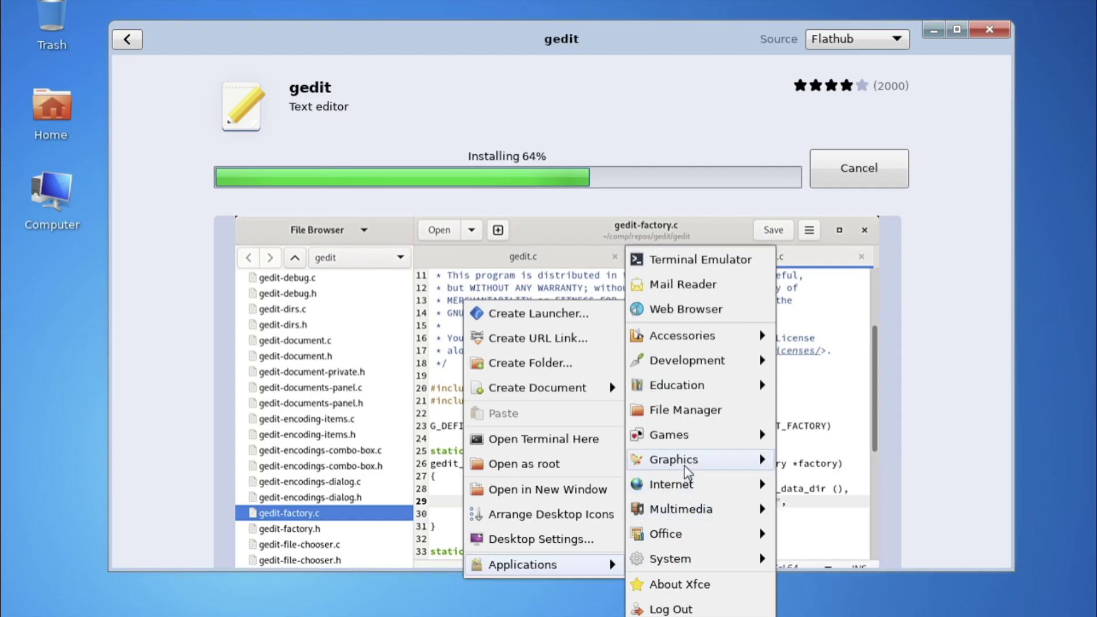
mouse_move(689, 448)
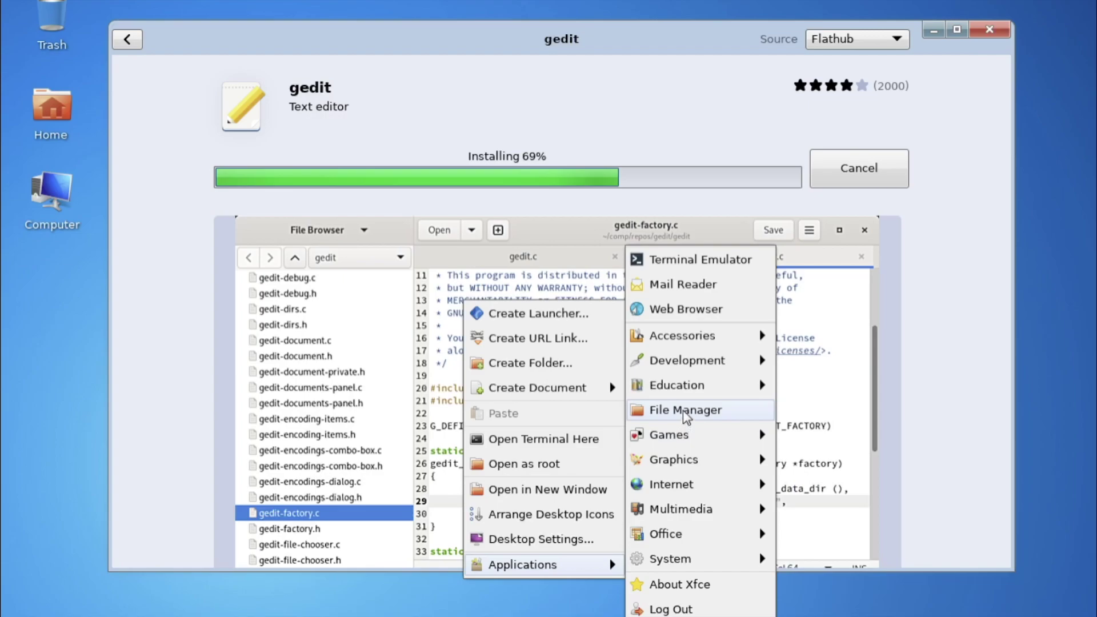
mouse_move(703, 360)
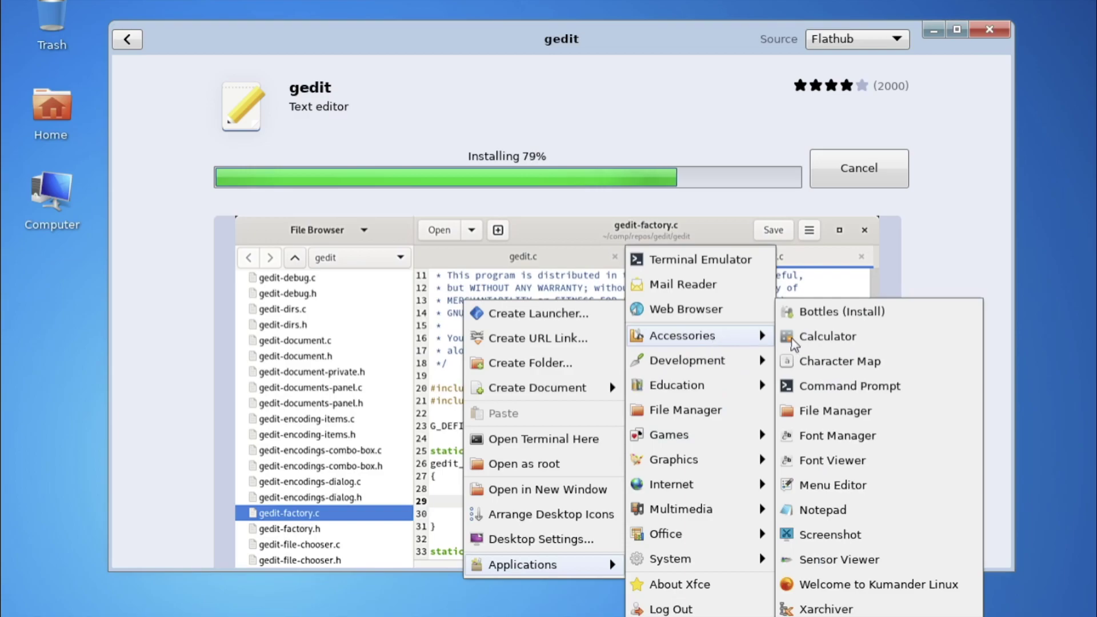
click(823, 389)
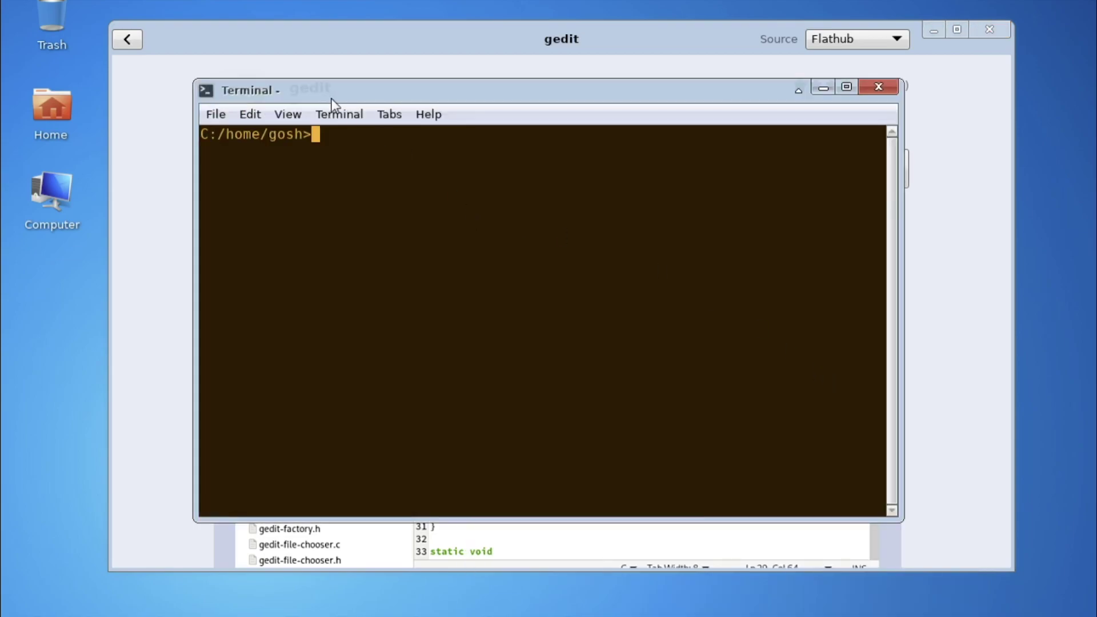
click(229, 116)
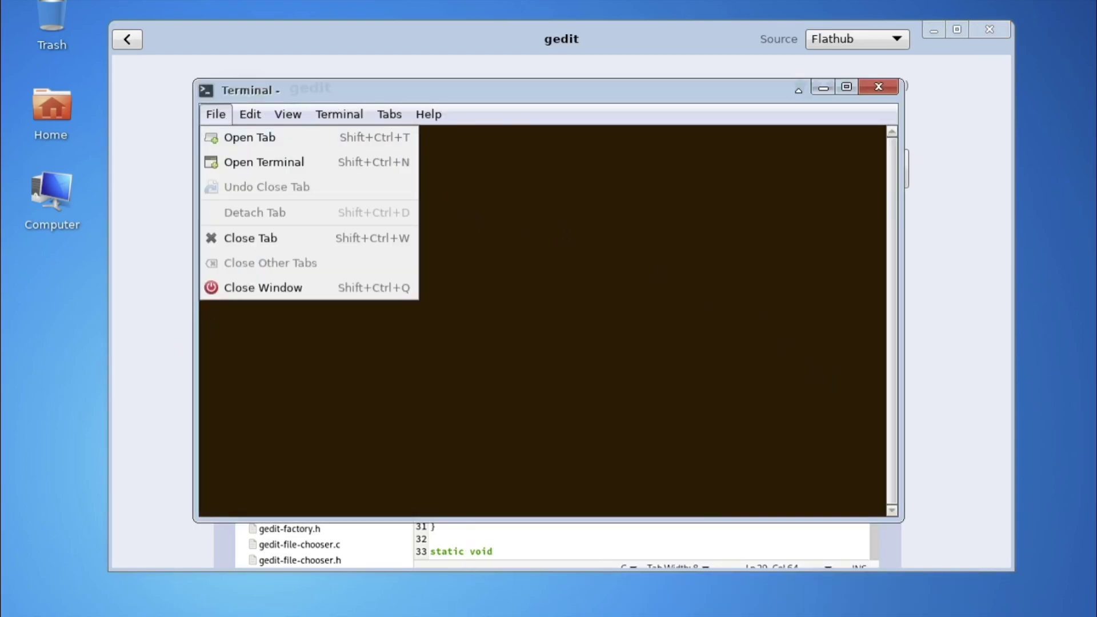
key(Escape)
- Look through the System and Accessories application categories, dismiss the list and close the empty Command Prompt window
click(76, 609)
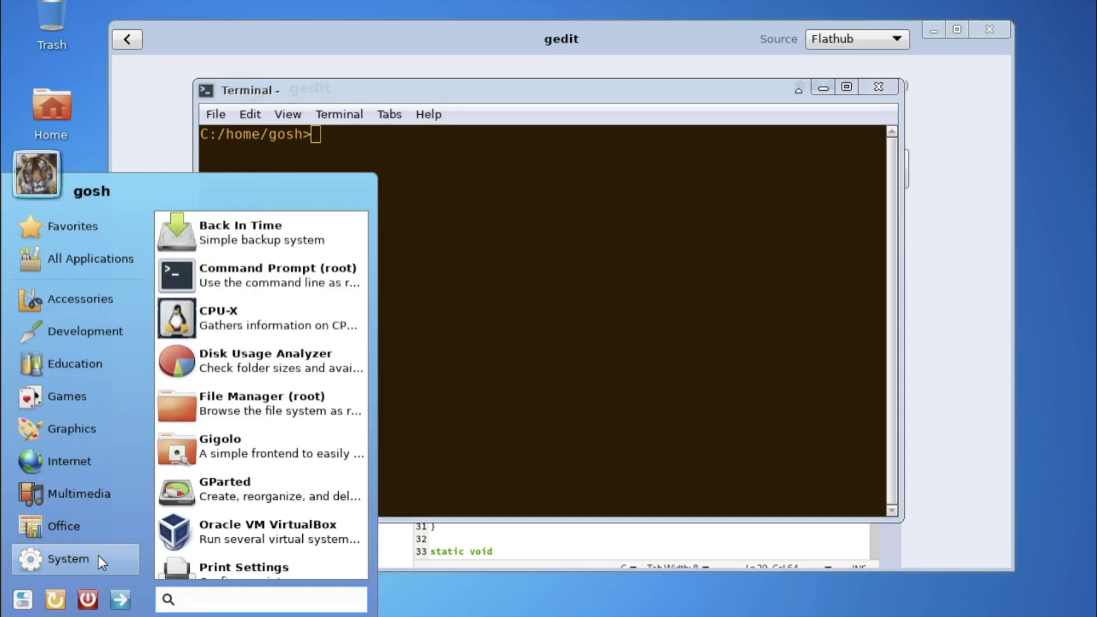
click(94, 540)
click(102, 297)
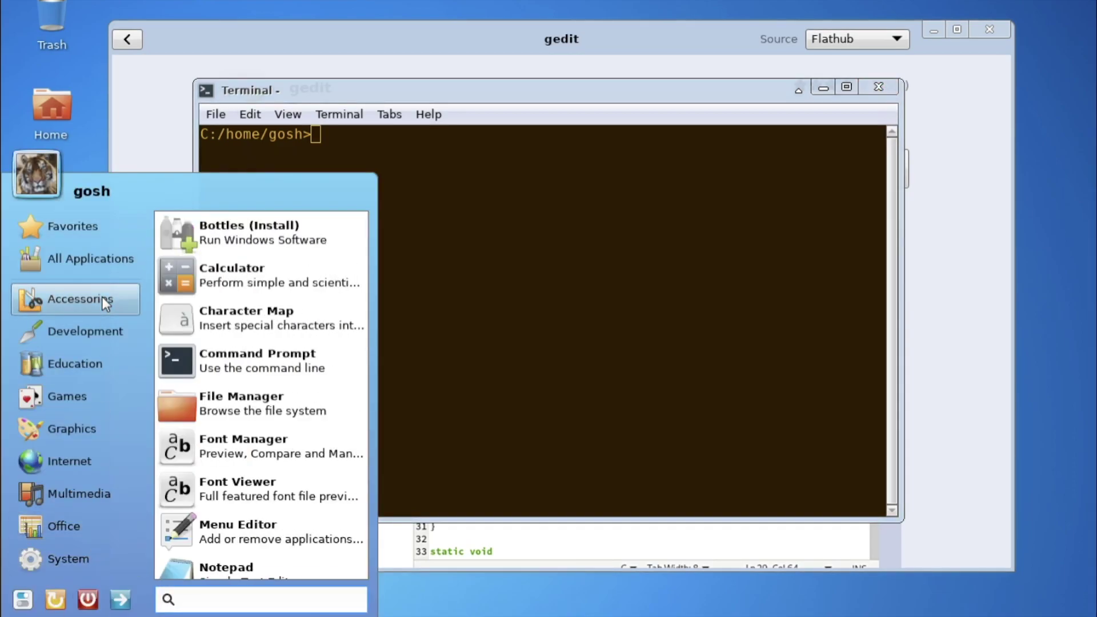
click(722, 220)
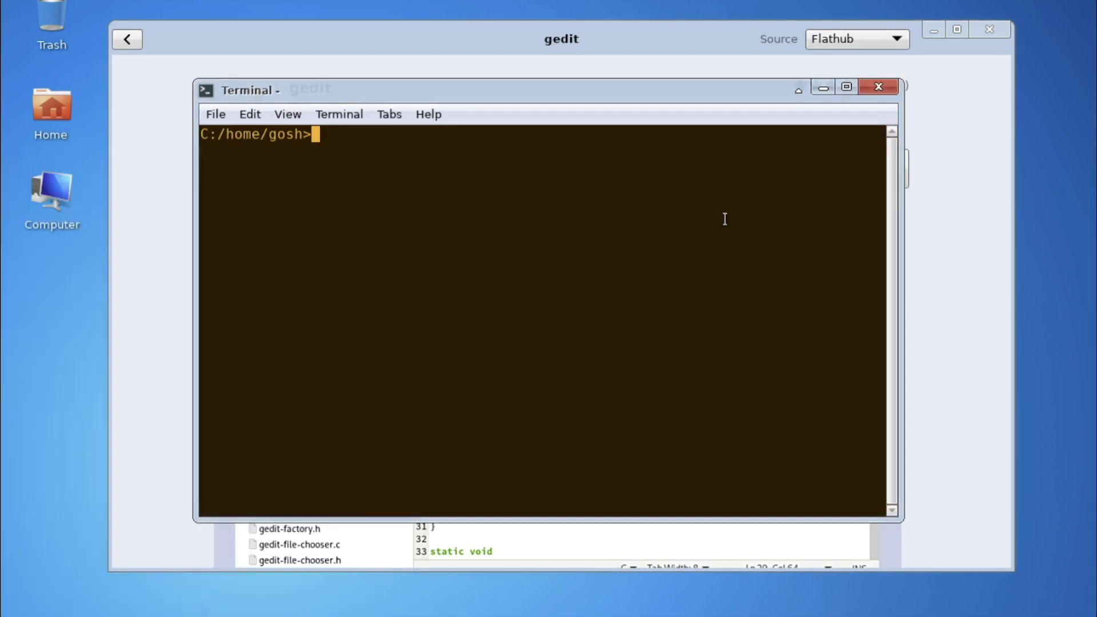
click(884, 92)
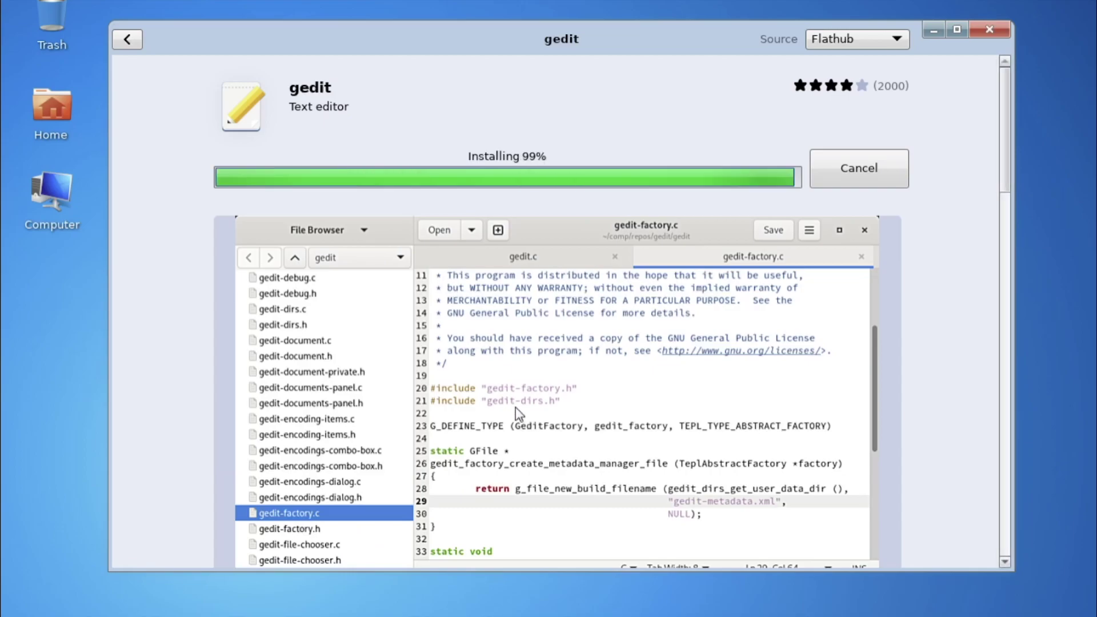
- Check the package update output in the other terminal window and return to gedit's installation page in the Software Center
key(alt+Tab)
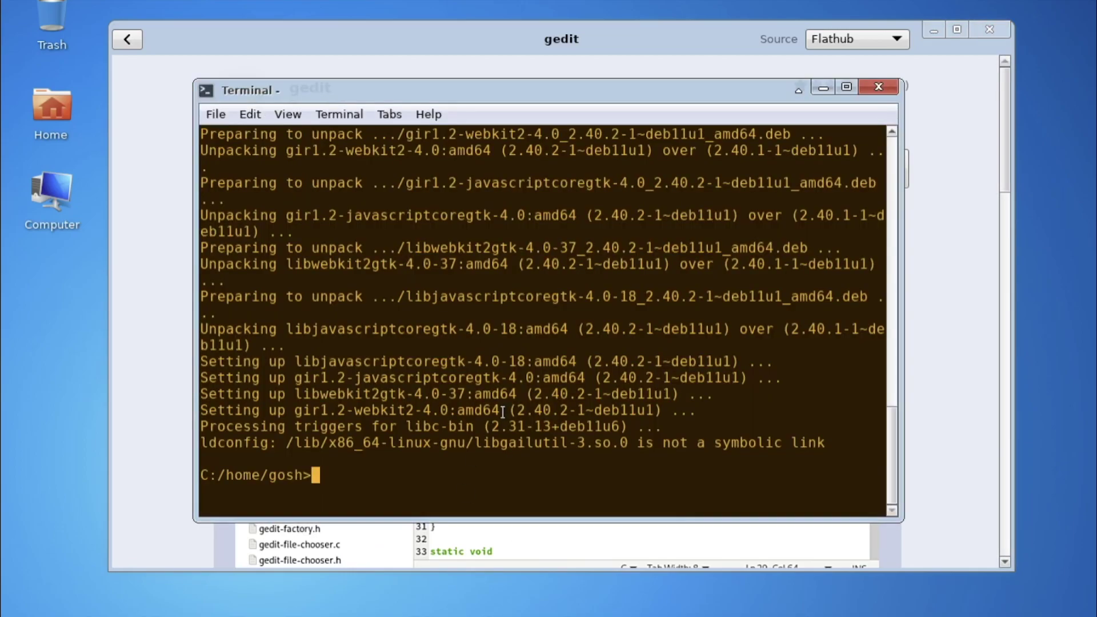
click(506, 34)
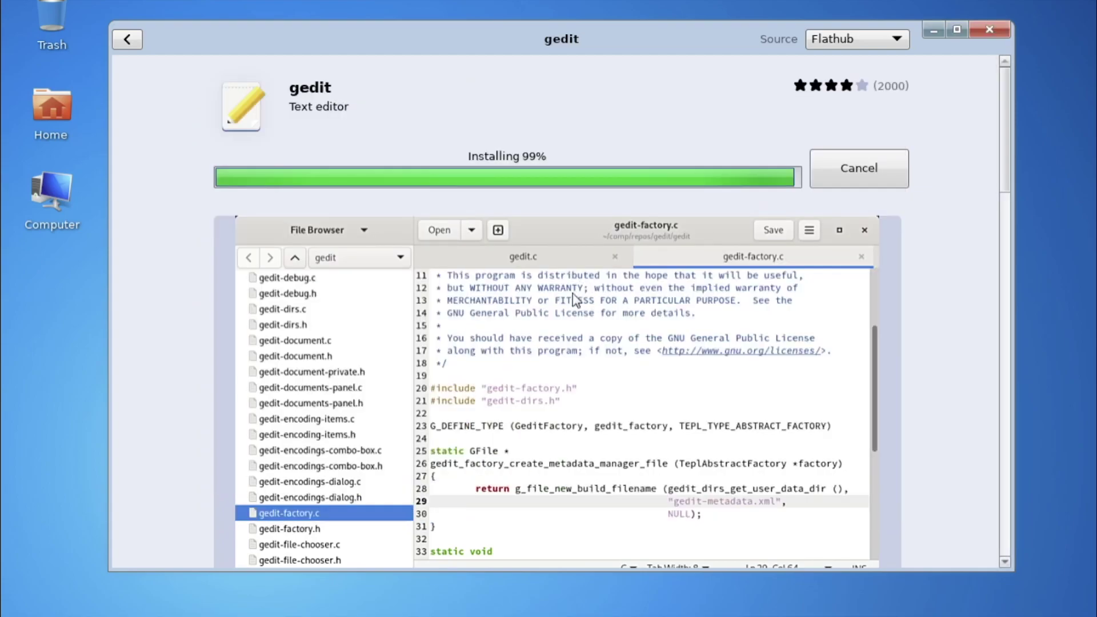
drag(506, 33, 484, 33)
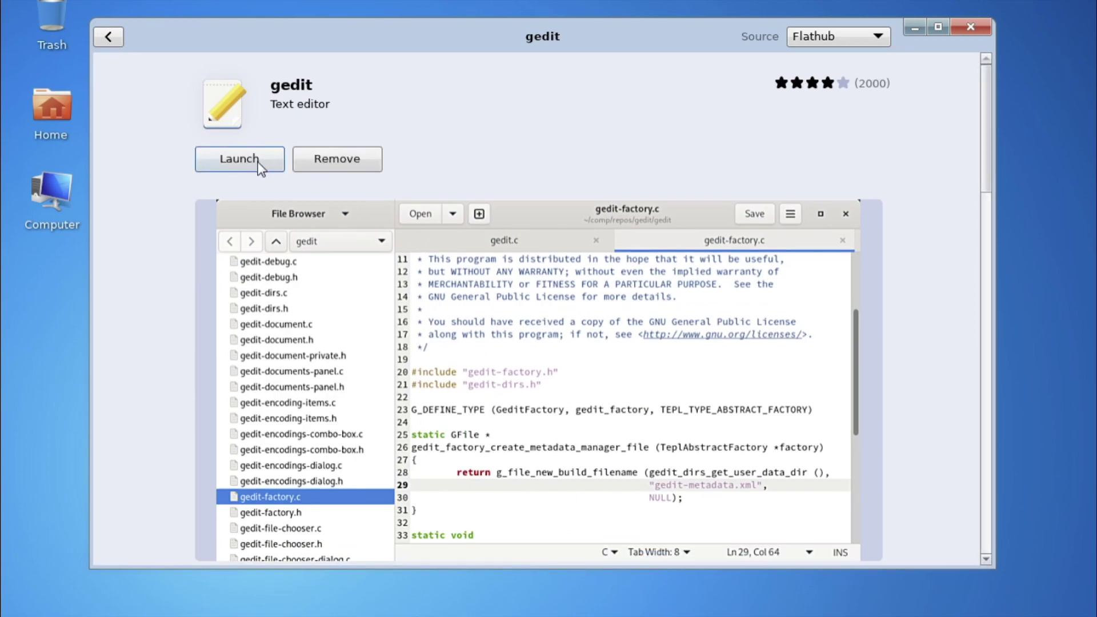
- Launch gedit from its Software Center page, view its main commands, and close both windows
click(253, 173)
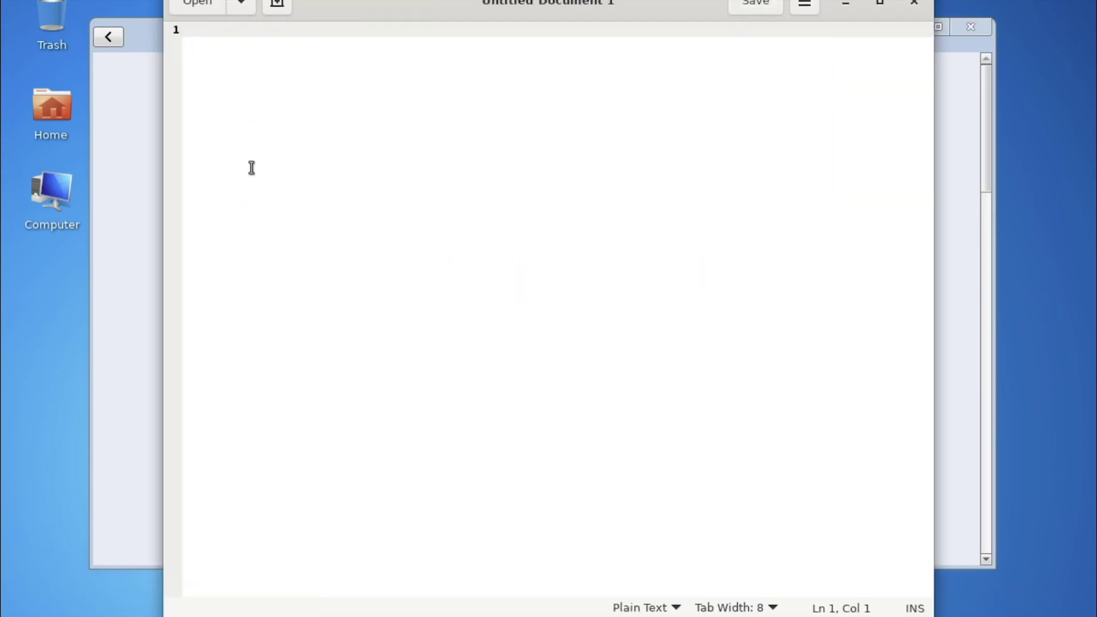
click(805, 7)
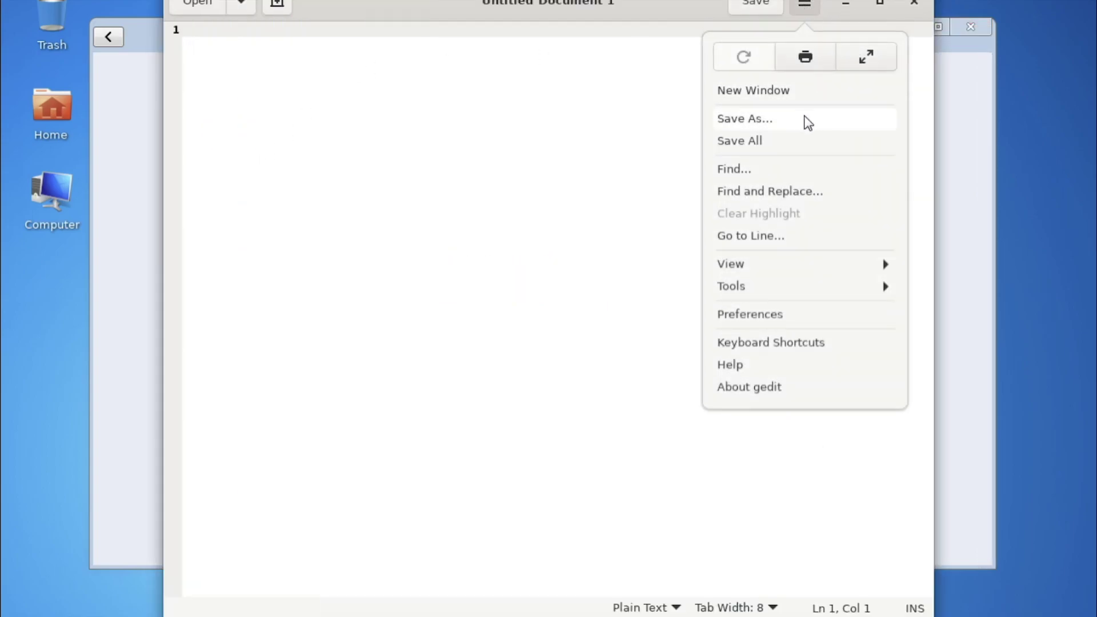
click(556, 253)
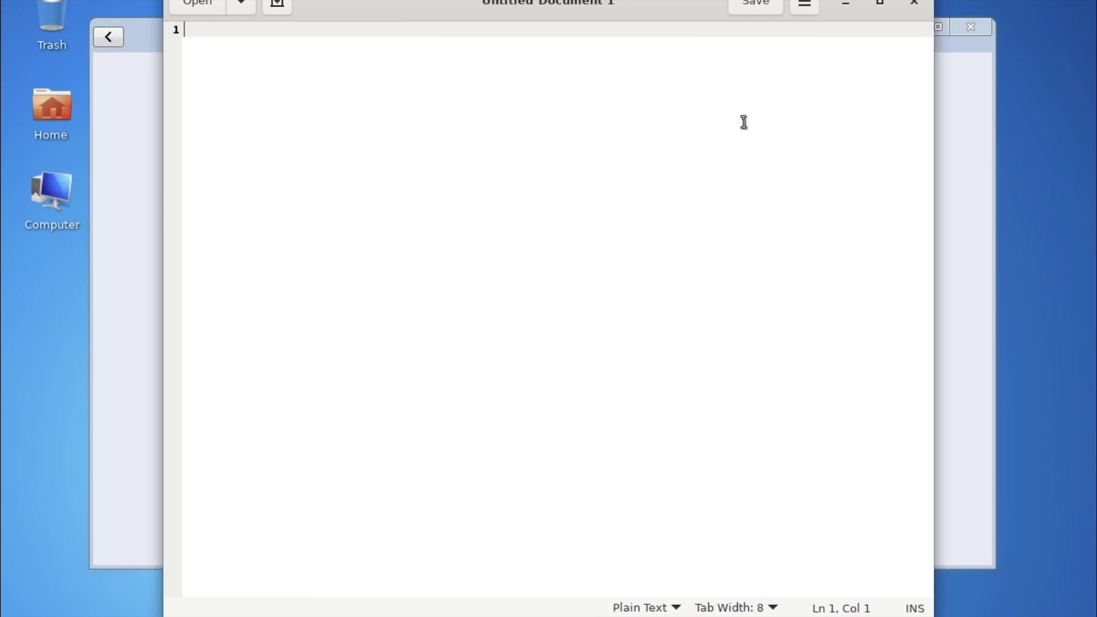
click(914, 5)
click(971, 27)
- View the desktop's context commands and browse the application categories from Multimedia up to Accessories, including the Accessories entries
right_click(570, 290)
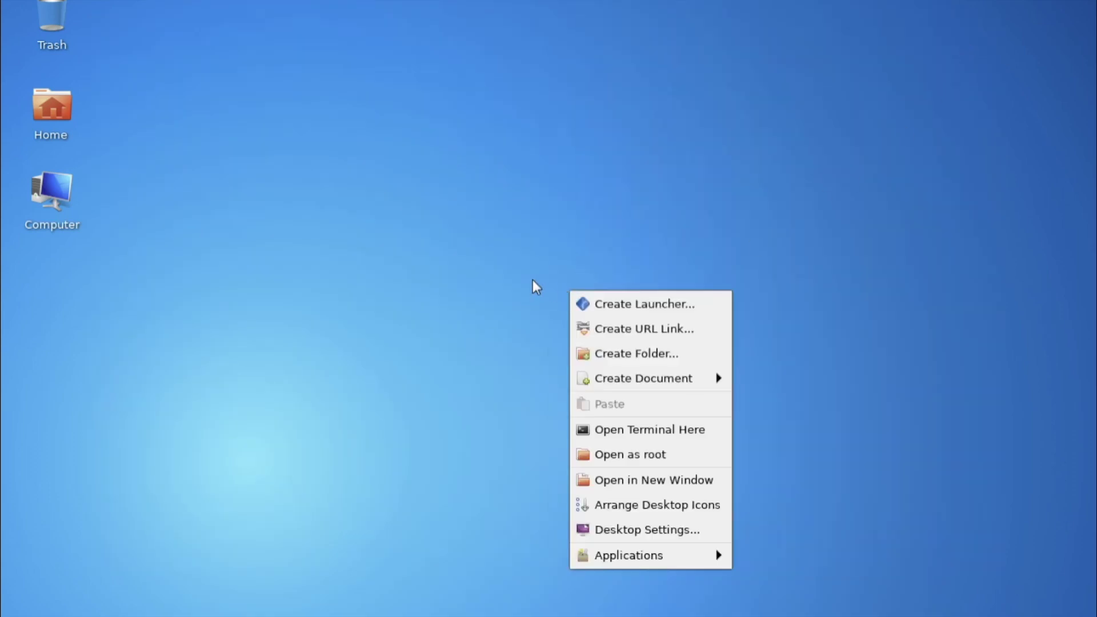
click(483, 257)
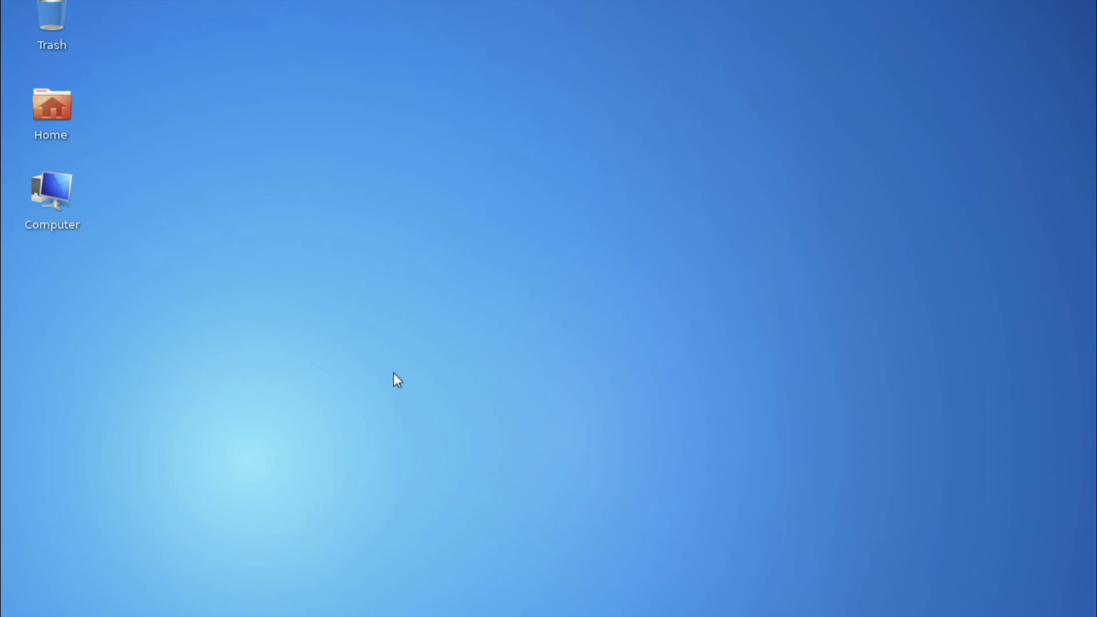
key(super)
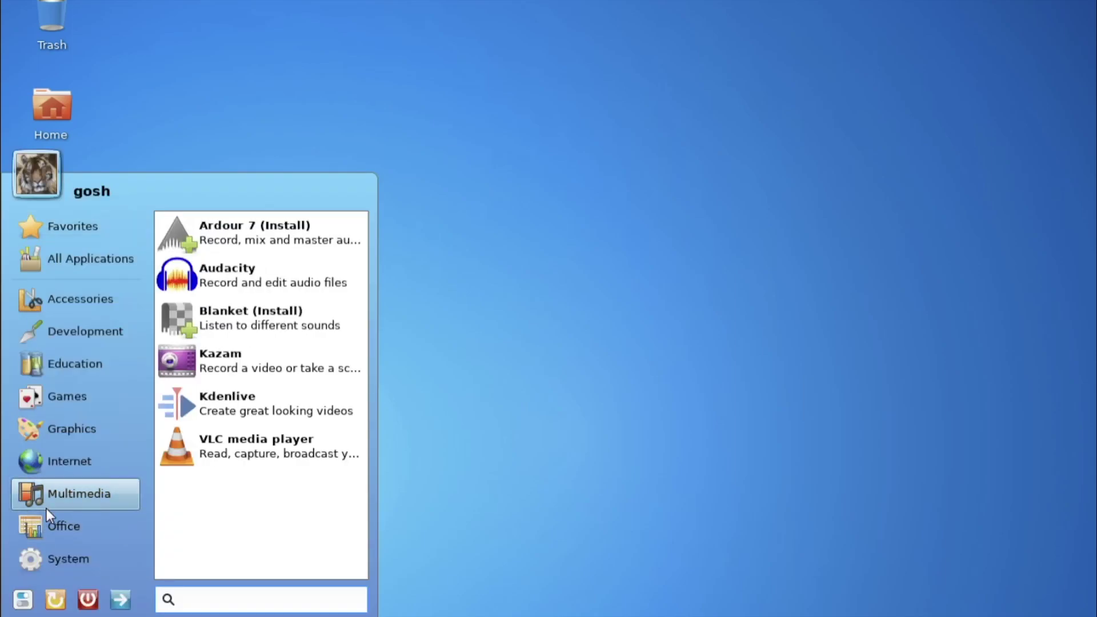
mouse_move(63, 468)
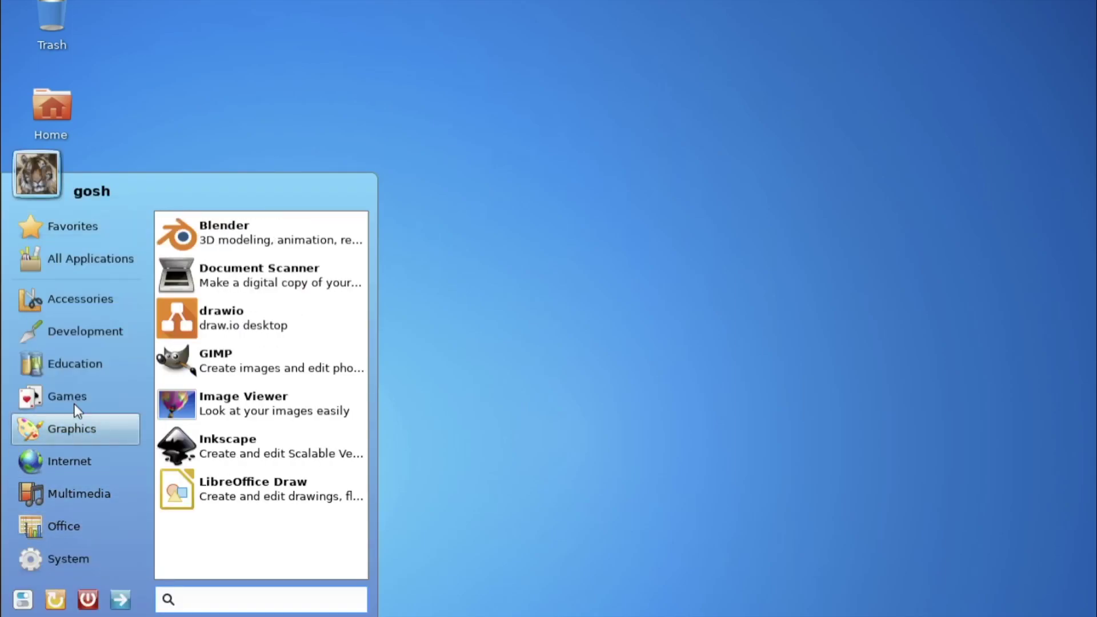
mouse_move(75, 399)
scroll(179, 403, down, 5)
scroll(180, 403, up, 5)
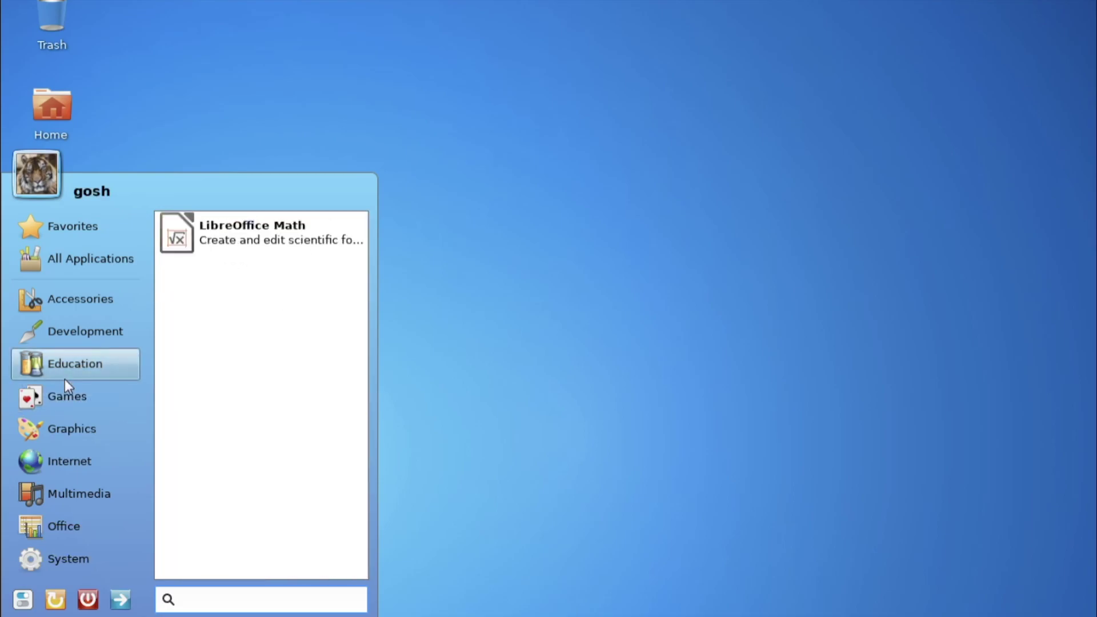
mouse_move(79, 346)
mouse_move(71, 306)
scroll(190, 373, down, 5)
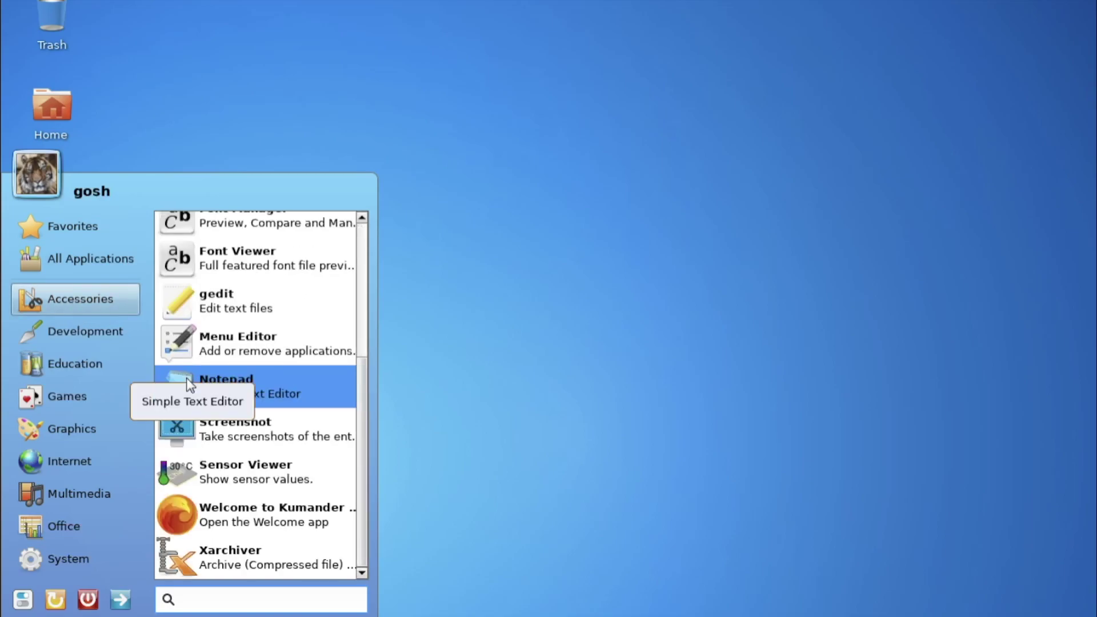
click(451, 338)
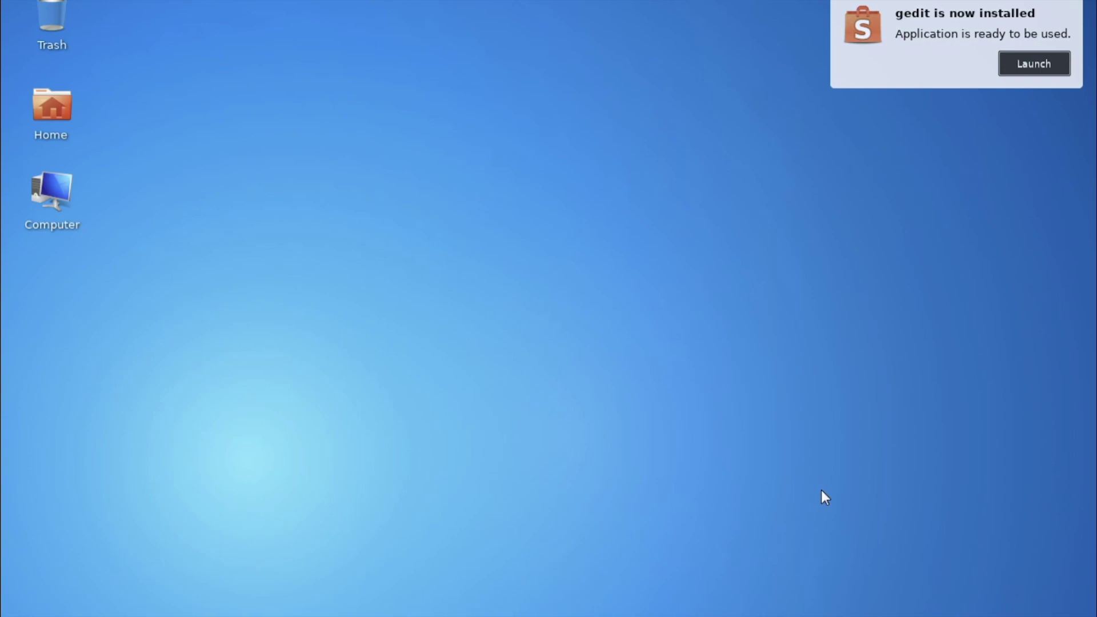
right_click(850, 522)
click(434, 463)
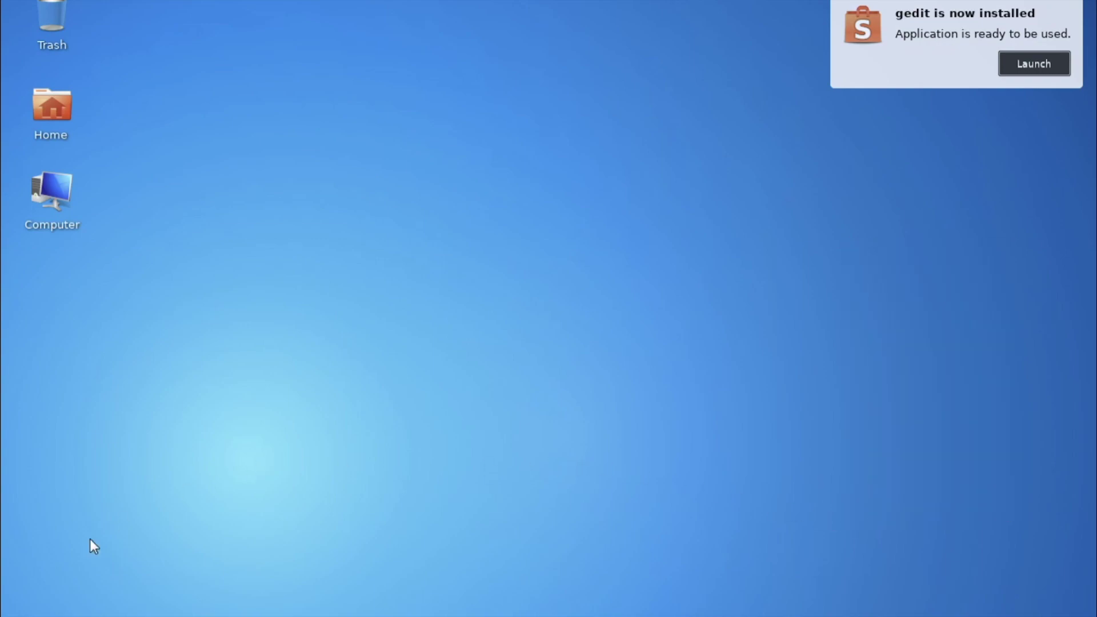